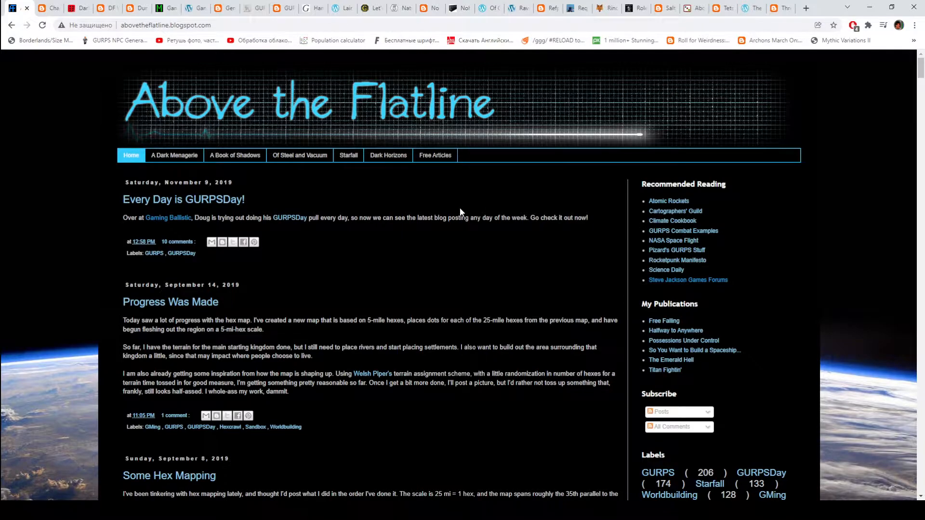
scroll(460, 210, "down", 3)
scroll(453, 216, "up", 3)
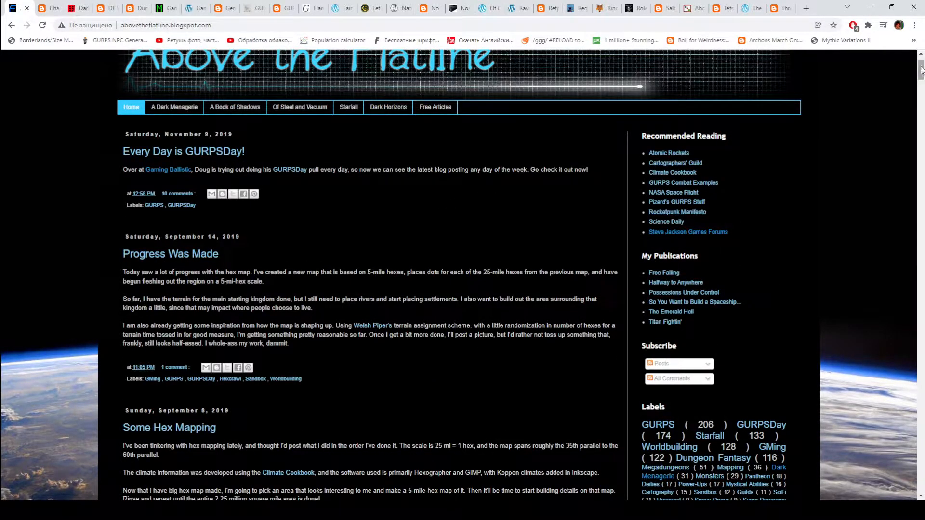
mouse_move(920, 71)
left_mouse_down()
mouse_move(920, 350)
mouse_move(920, 69)
left_mouse_up()
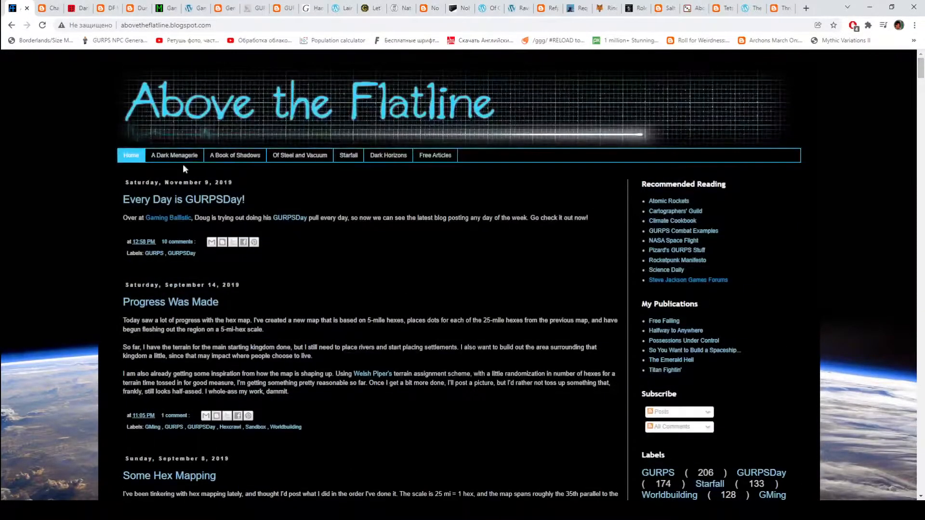
Step: View the Dark Menagerie monster posts and read the full Goblins post
left_click(179, 158)
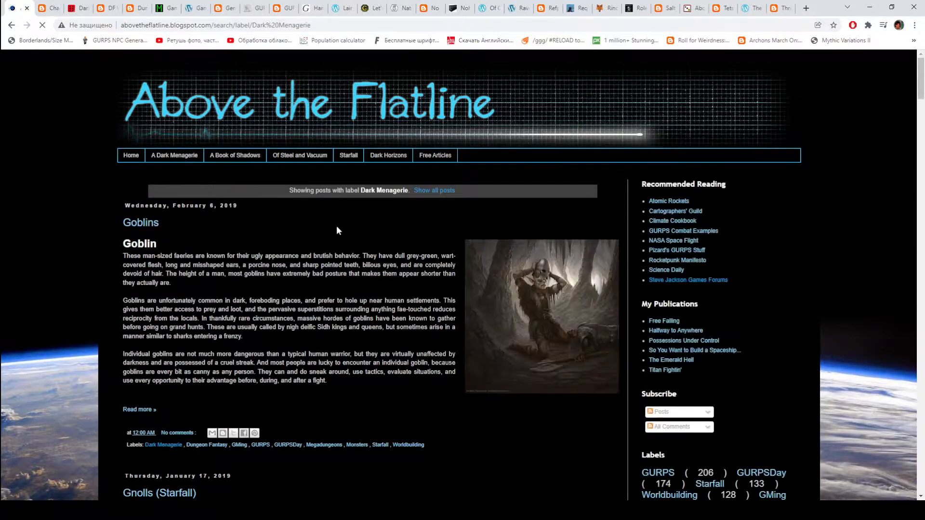
scroll(381, 217, "down", 2)
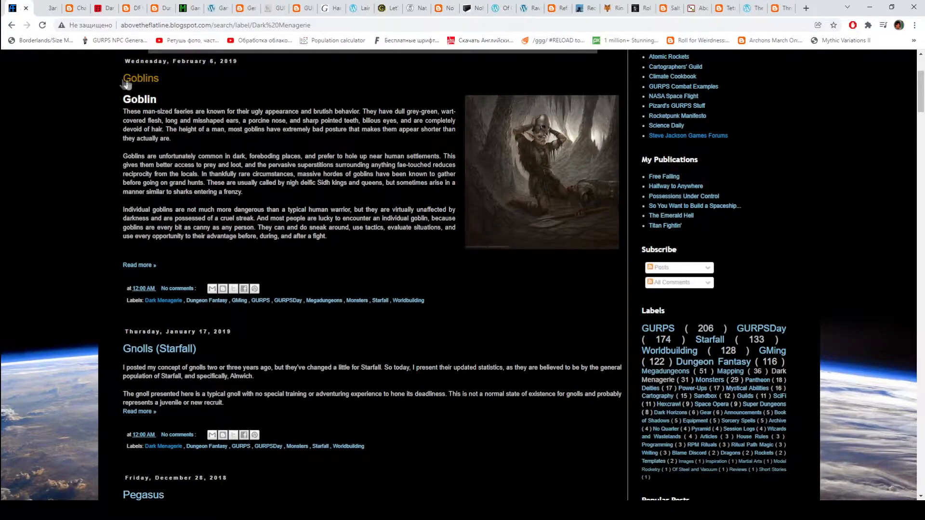
left_click(126, 83)
scroll(288, 196, "down", 3)
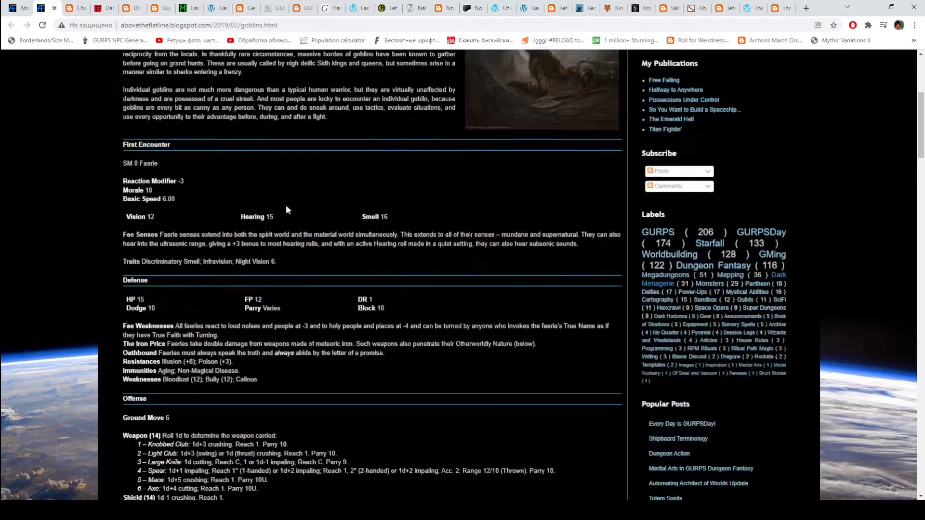
scroll(165, 121, "down", 3)
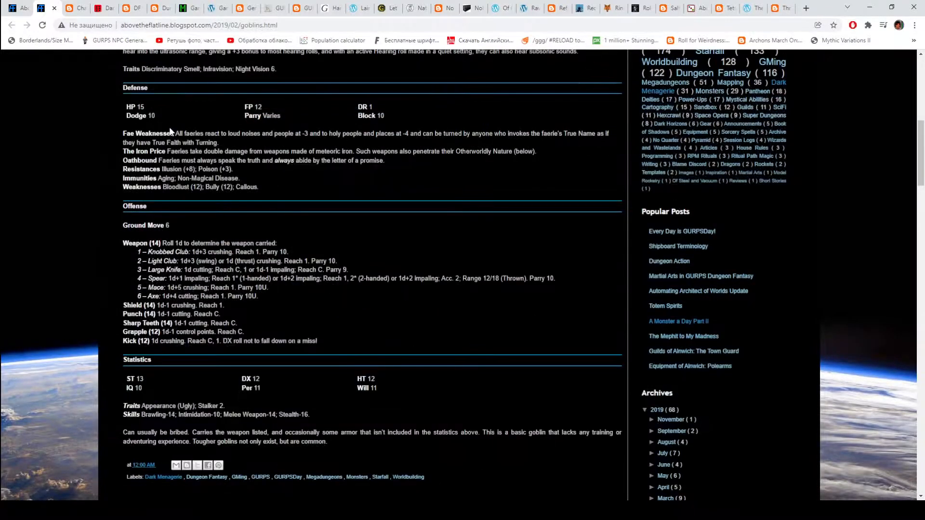
scroll(164, 121, "down", 4)
left_click(54, 11)
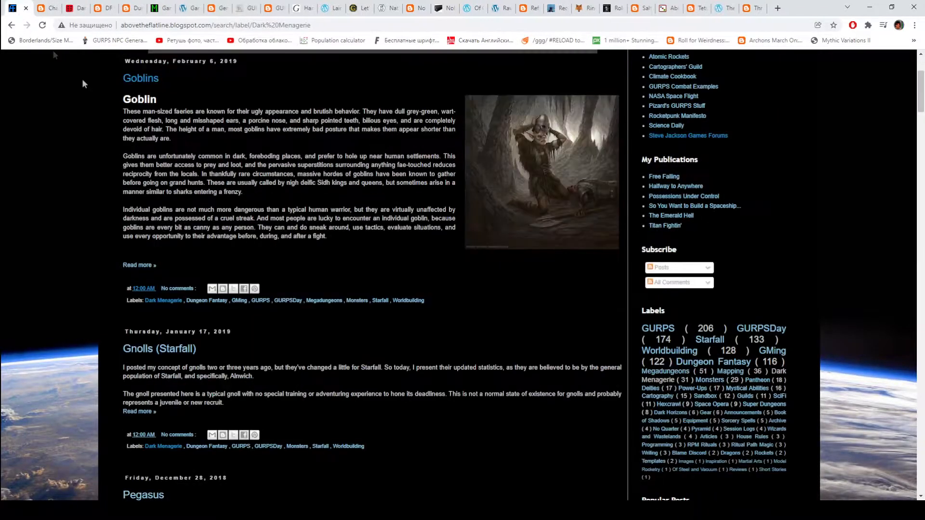
scroll(445, 222, "down", 5)
scroll(445, 222, "down", 3)
scroll(445, 222, "down", 5)
scroll(372, 275, "down", 2)
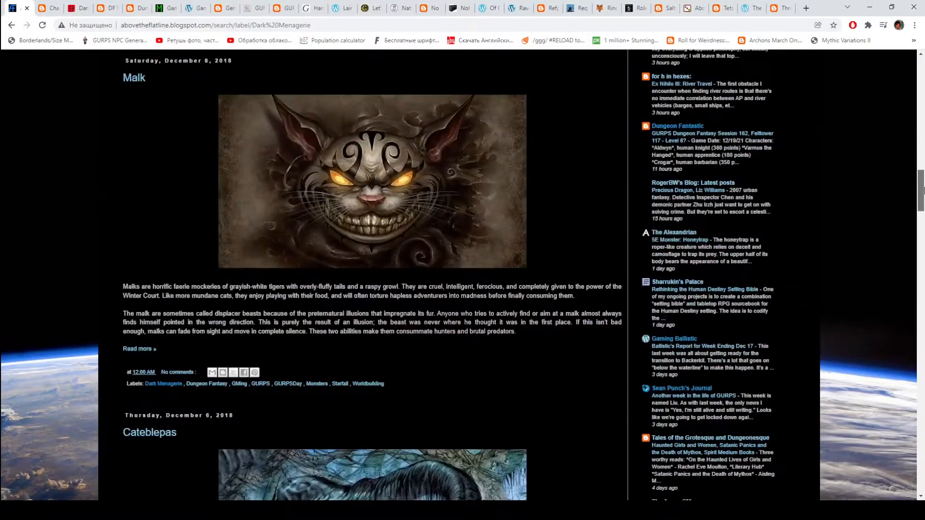
scroll(372, 274, "down", 5)
scroll(372, 275, "down", 5)
scroll(372, 274, "down", 5)
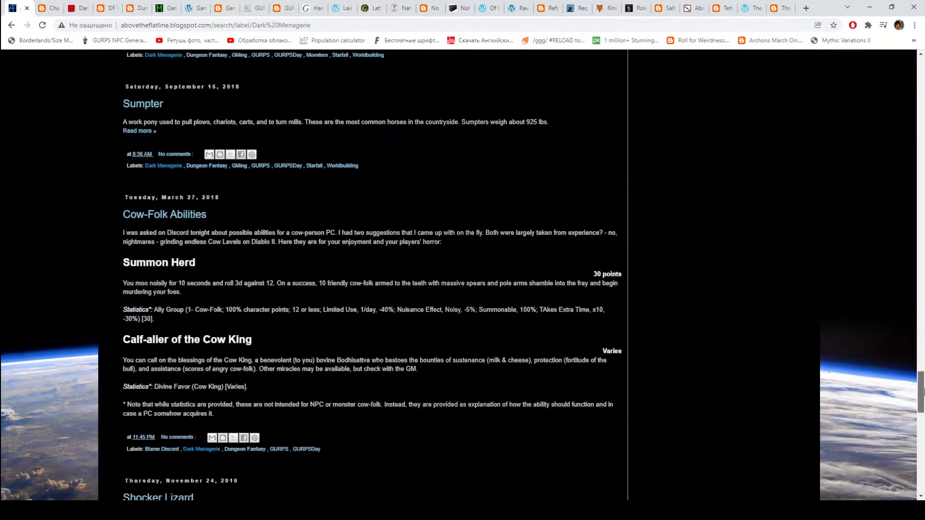
scroll(372, 275, "down", 5)
scroll(373, 275, "down", 5)
scroll(372, 274, "up", 1)
left_click_drag(921, 466, 921, 128)
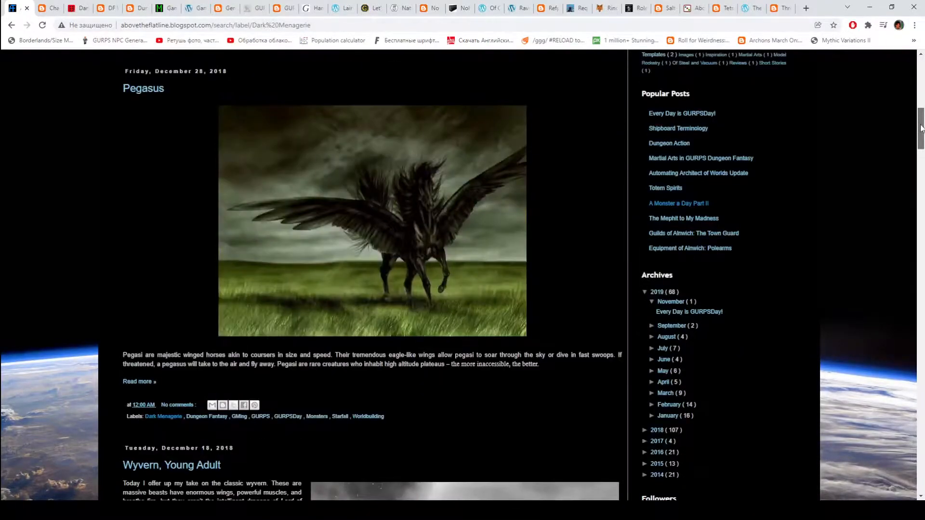
Step: Read The Mephit to My Madness from Popular Posts, then show the Of Steel and Vacuum posts
left_click(665, 221)
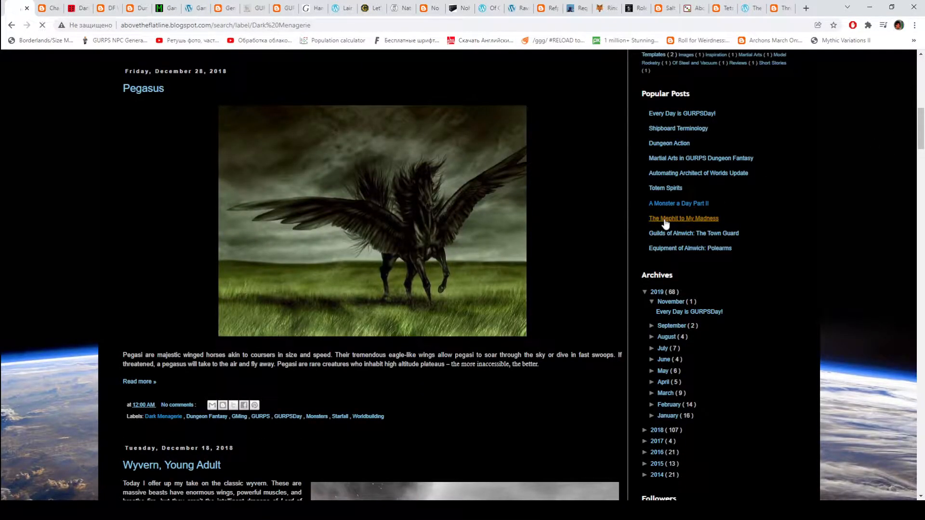
scroll(430, 251, "down", 3)
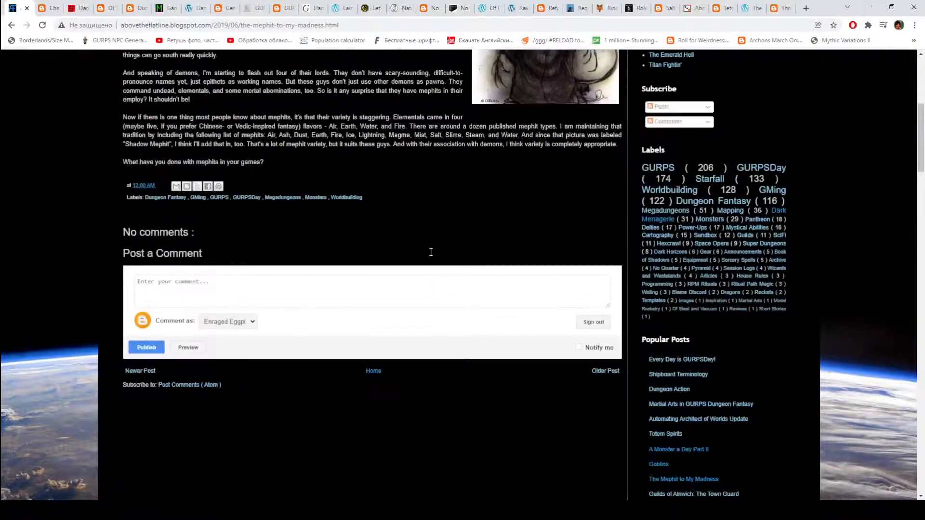
scroll(431, 250, "up", 2)
scroll(730, 241, "up", 2)
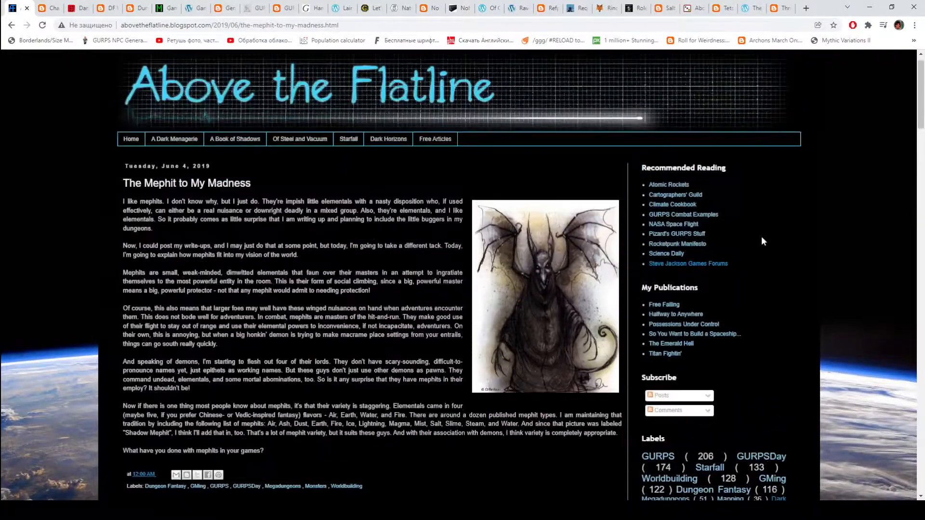
left_click(281, 142)
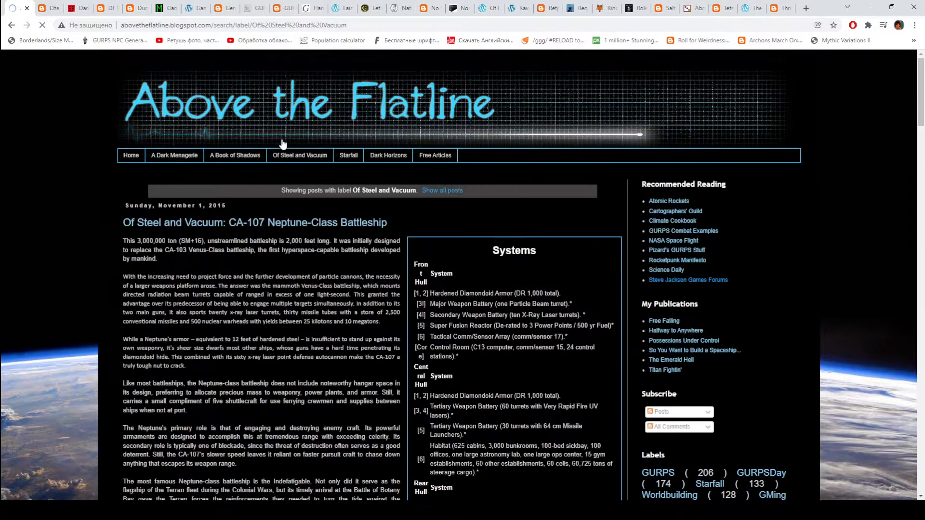
scroll(380, 186, "down", 4)
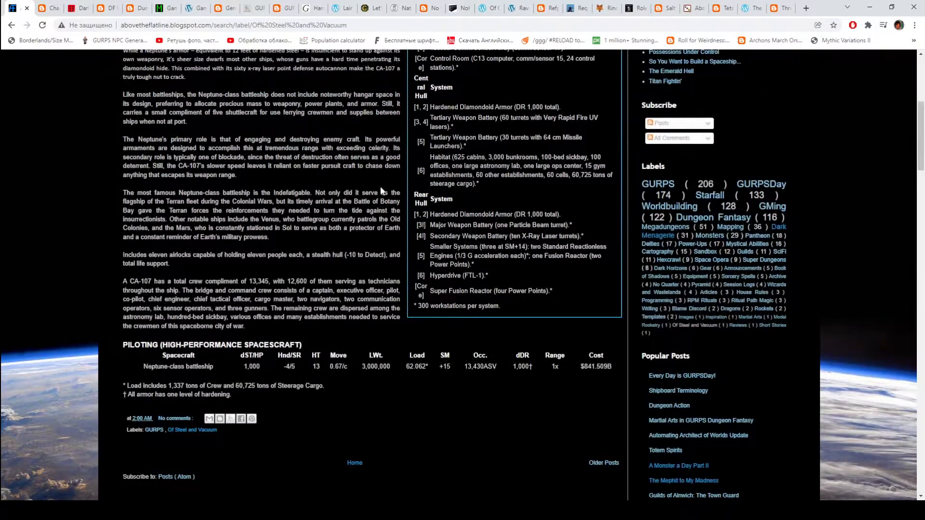
scroll(380, 186, "up", 4)
scroll(329, 186, "up", 1)
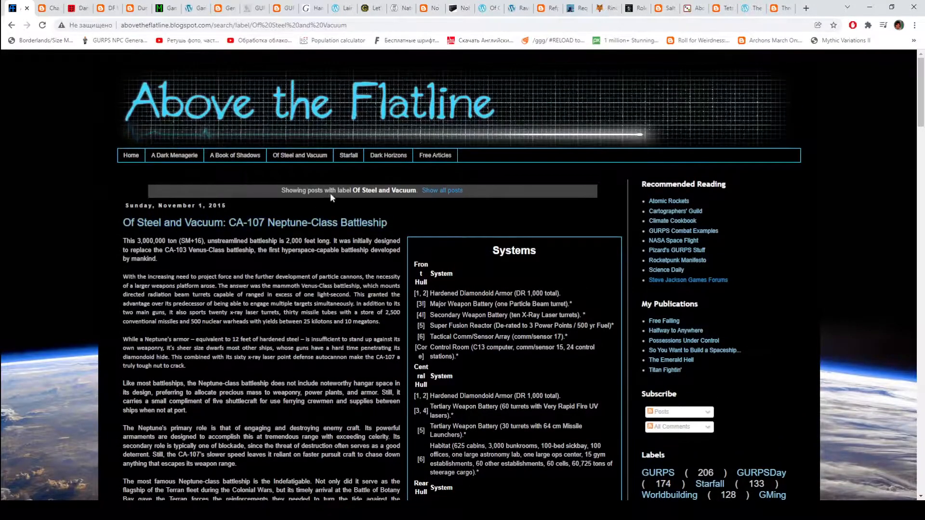
Step: Browse the Book of Shadows spell posts, then the blog's Free Articles listing
left_click(233, 157)
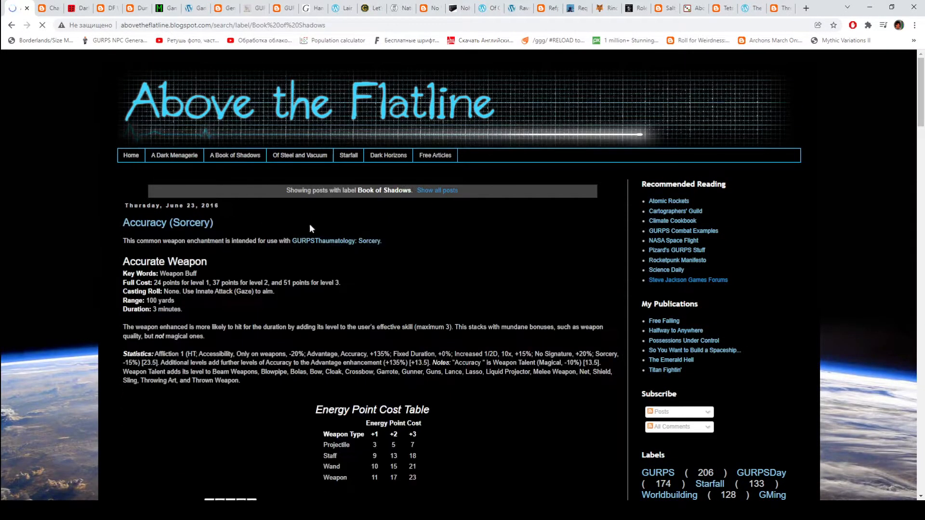
scroll(304, 217, "down", 2)
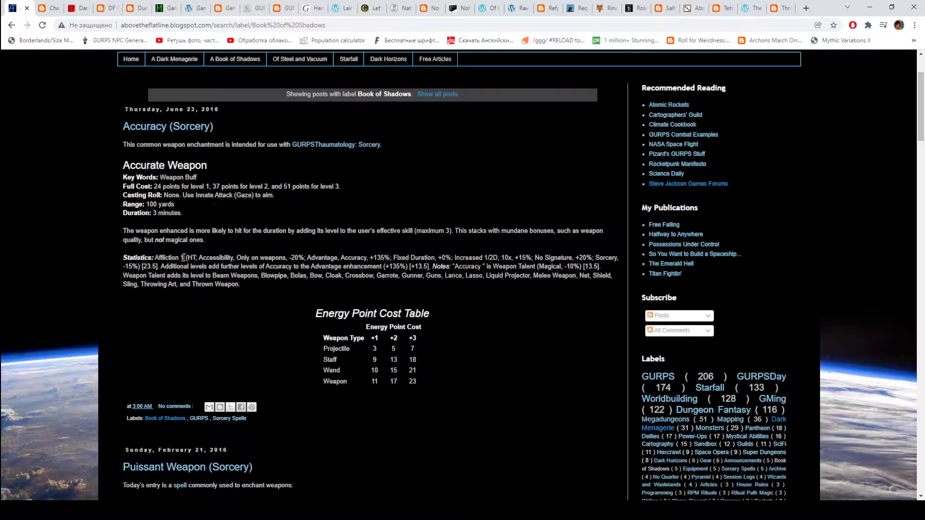
scroll(311, 252, "down", 3)
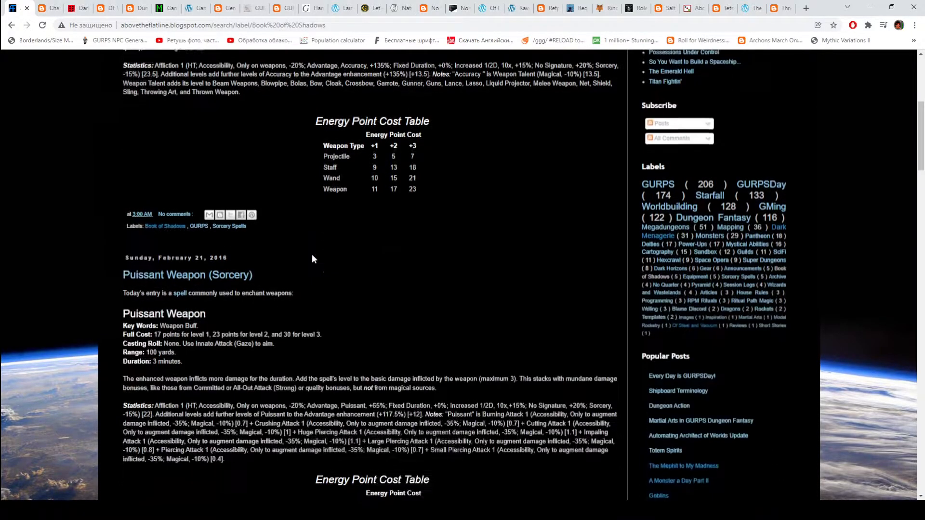
scroll(313, 258, "down", 7)
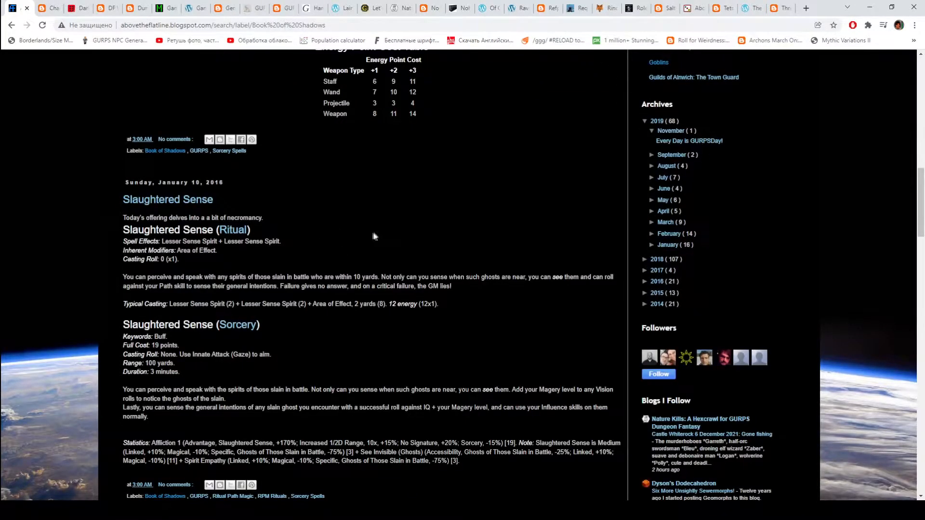
scroll(376, 234, "down", 2)
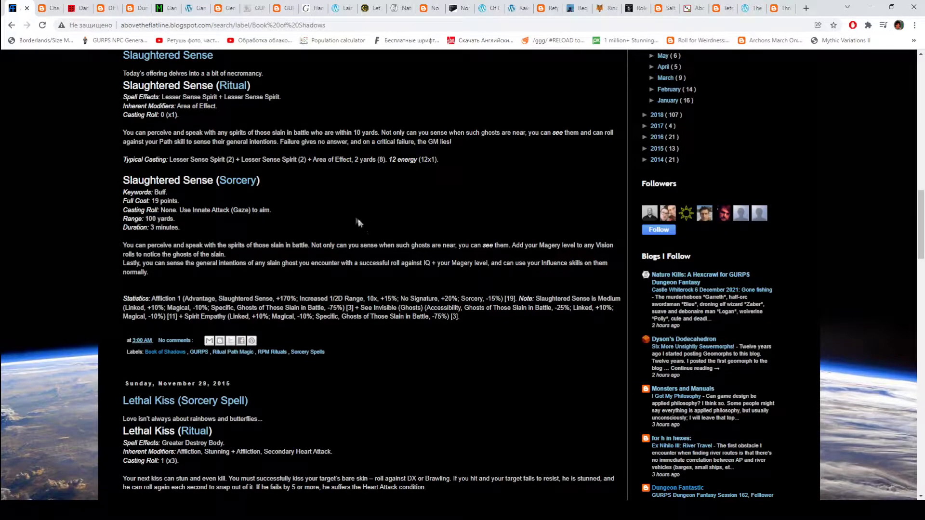
scroll(259, 229, "down", 3)
scroll(291, 222, "down", 2)
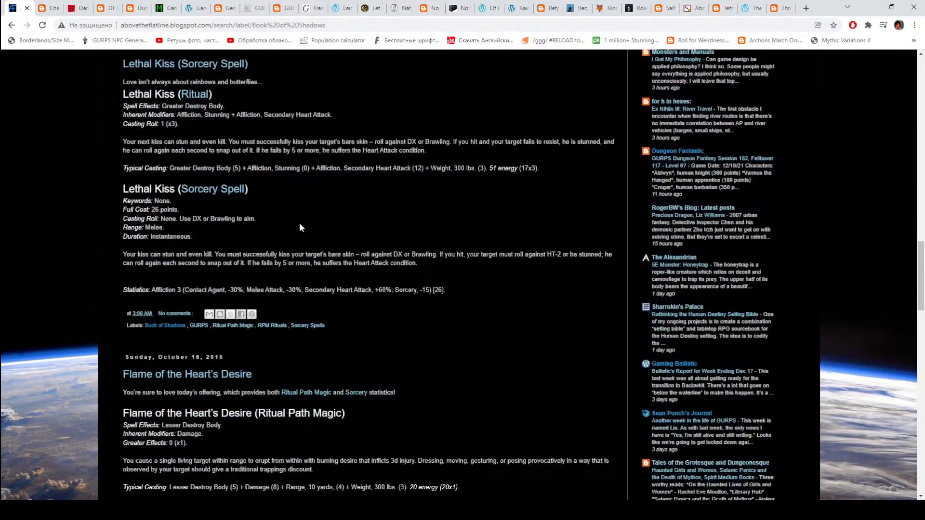
scroll(300, 224, "down", 1)
scroll(301, 222, "down", 1)
scroll(302, 220, "down", 2)
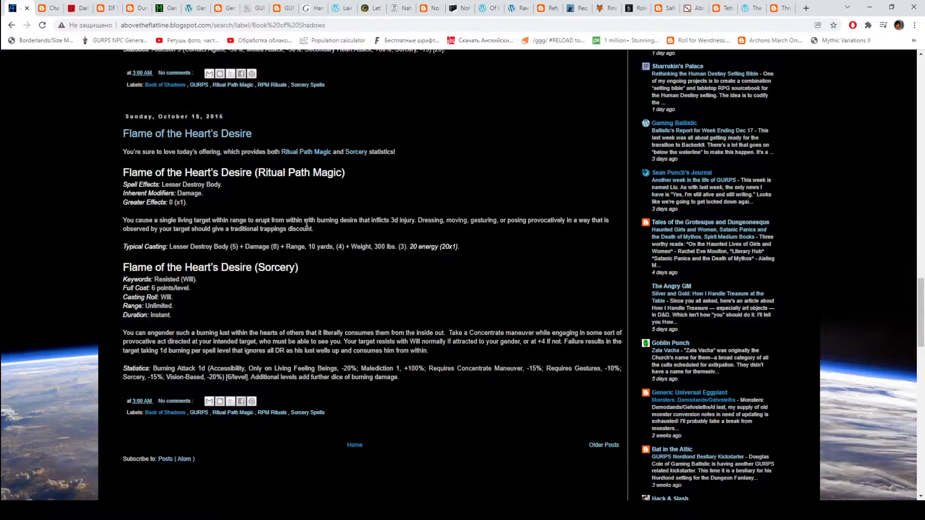
scroll(310, 223, "up", 4)
scroll(321, 223, "up", 7)
scroll(334, 226, "up", 3)
scroll(340, 231, "up", 2)
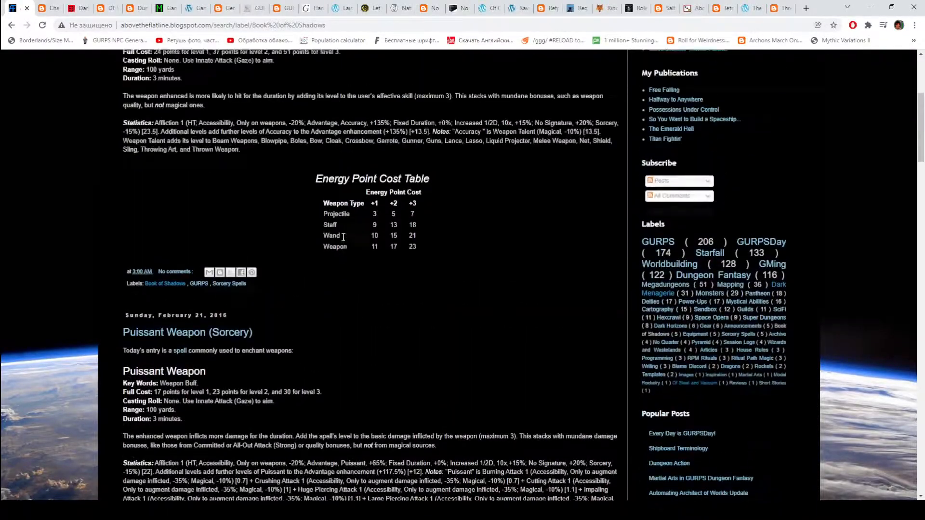
scroll(343, 236, "up", 3)
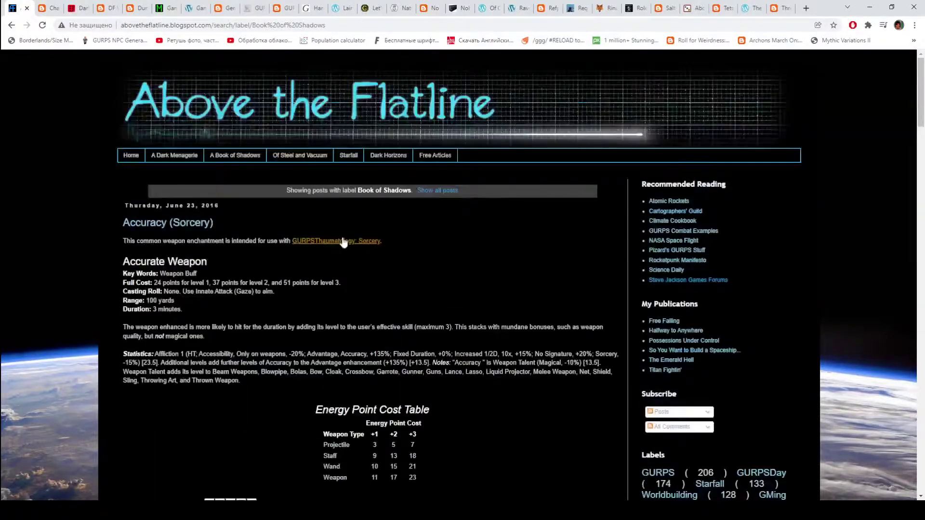
left_click(419, 160)
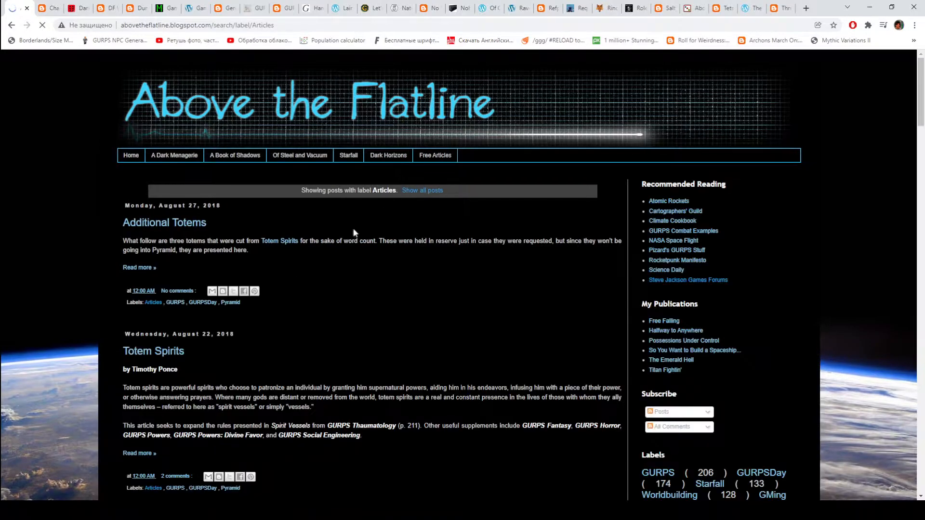
scroll(325, 223, "down", 2)
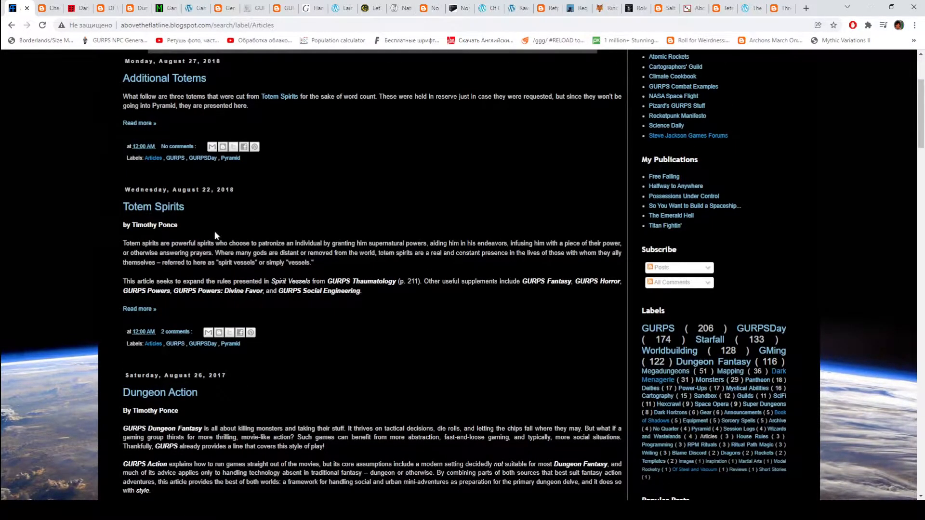
scroll(253, 238, "down", 3)
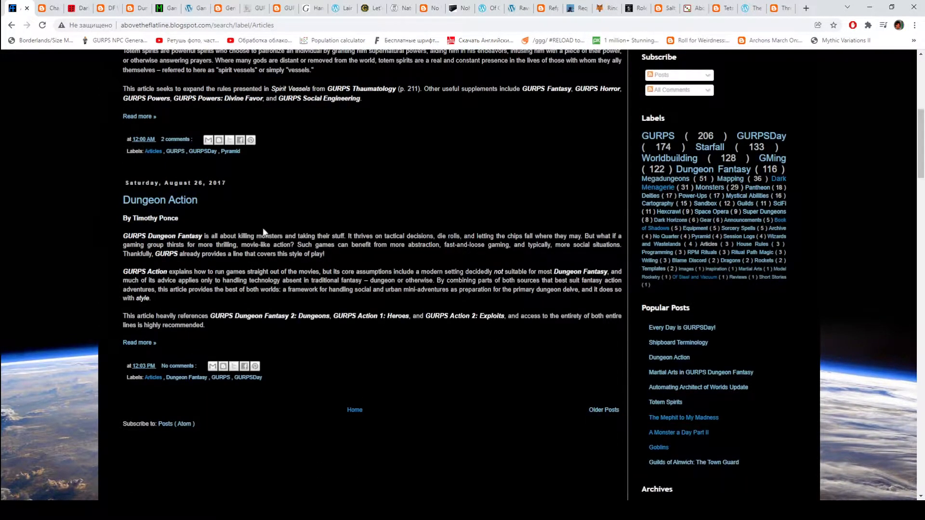
scroll(264, 231, "up", 1)
scroll(269, 228, "up", 4)
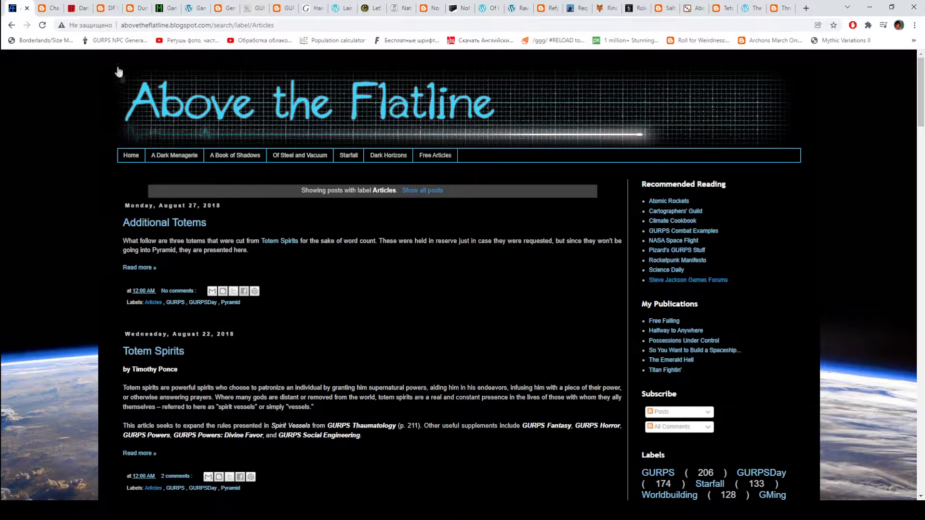
left_click(43, 10)
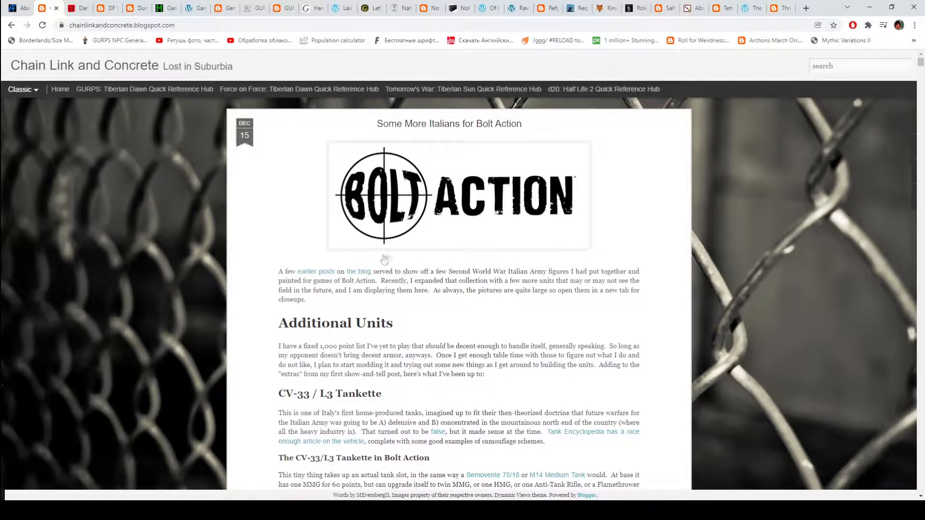
scroll(383, 260, "down", 3)
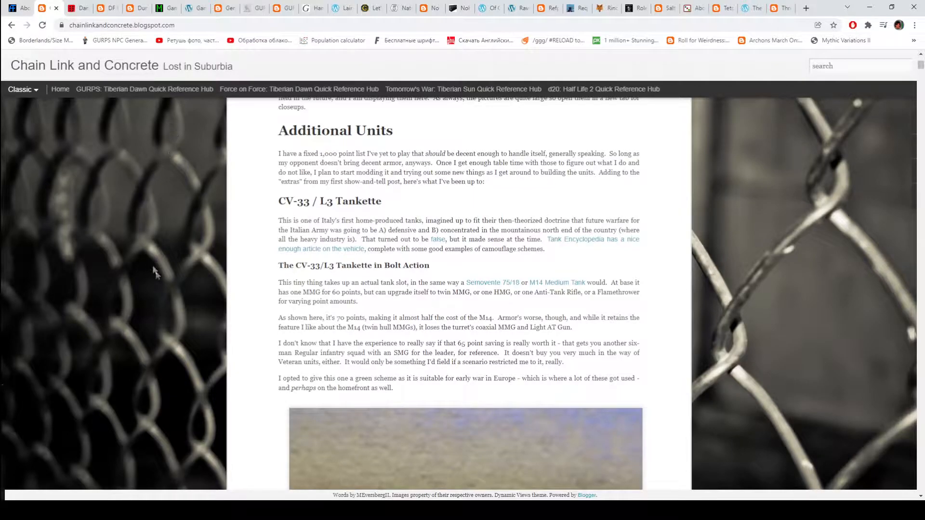
scroll(440, 233, "down", 4)
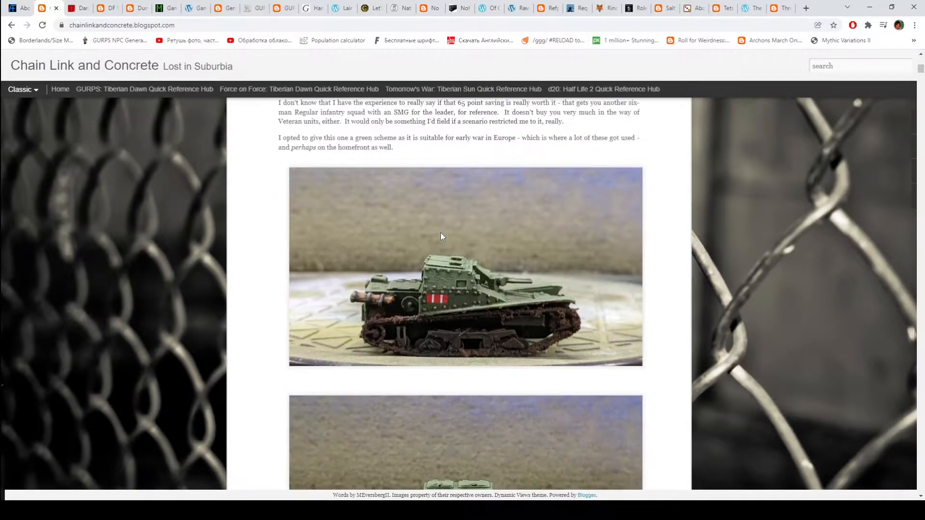
scroll(440, 232, "up", 5)
scroll(441, 237, "up", 2)
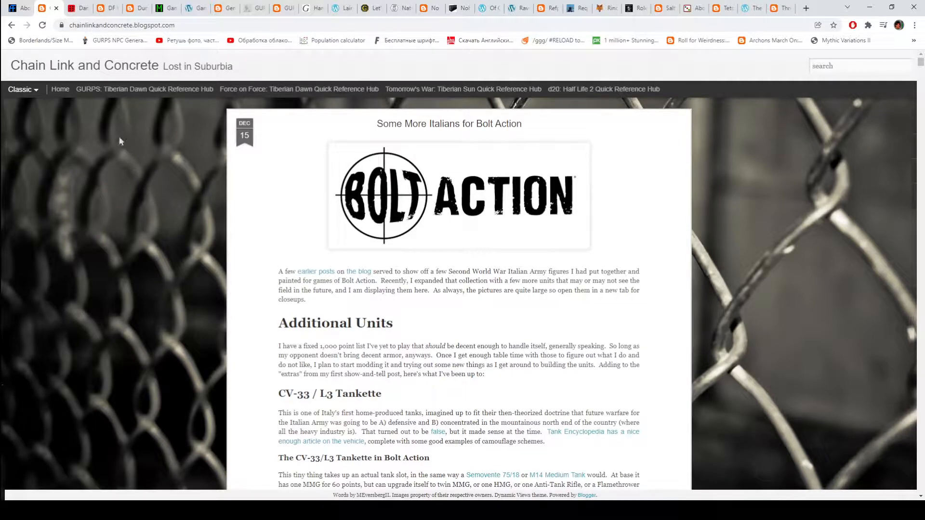
mouse_move(921, 62)
left_mouse_down()
mouse_move(922, 100)
mouse_move(921, 62)
left_mouse_up()
left_click(143, 89)
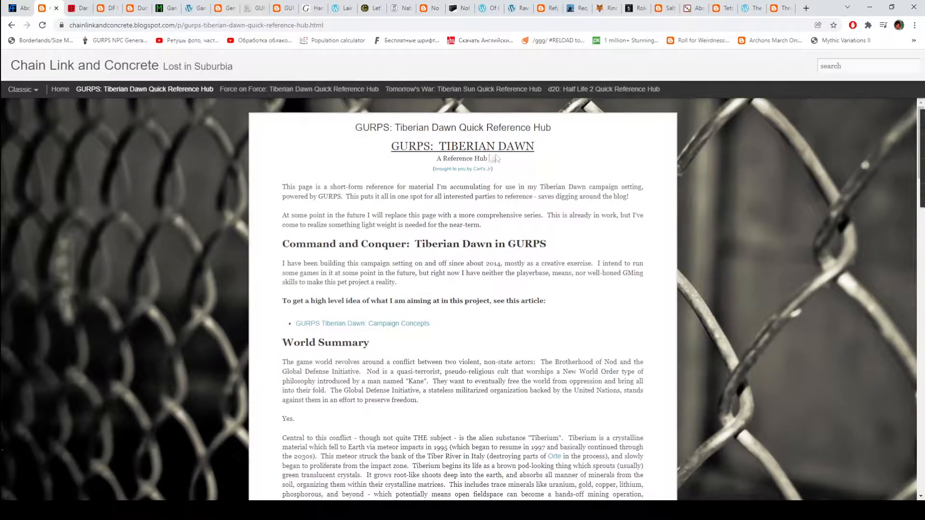
scroll(549, 205, "down", 4)
scroll(551, 201, "down", 4)
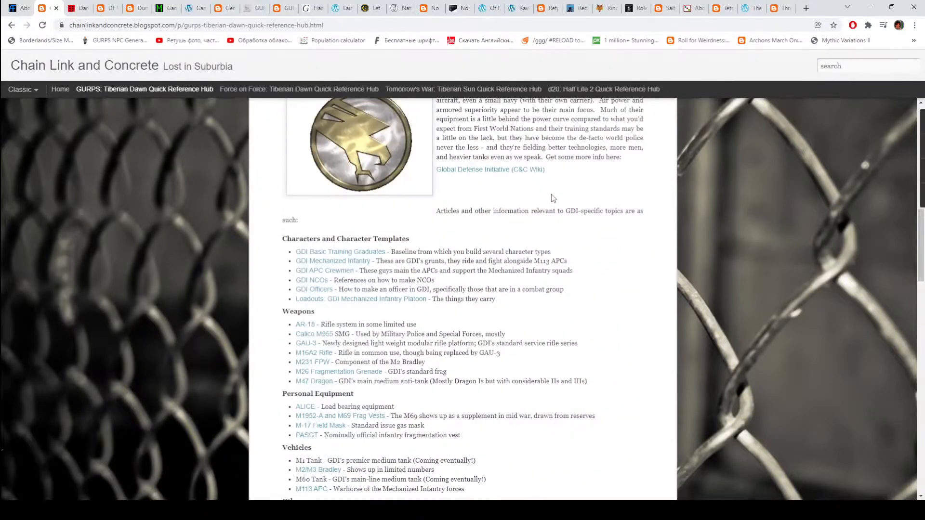
scroll(551, 195, "down", 1)
scroll(433, 216, "down", 1)
scroll(307, 230, "up", 1)
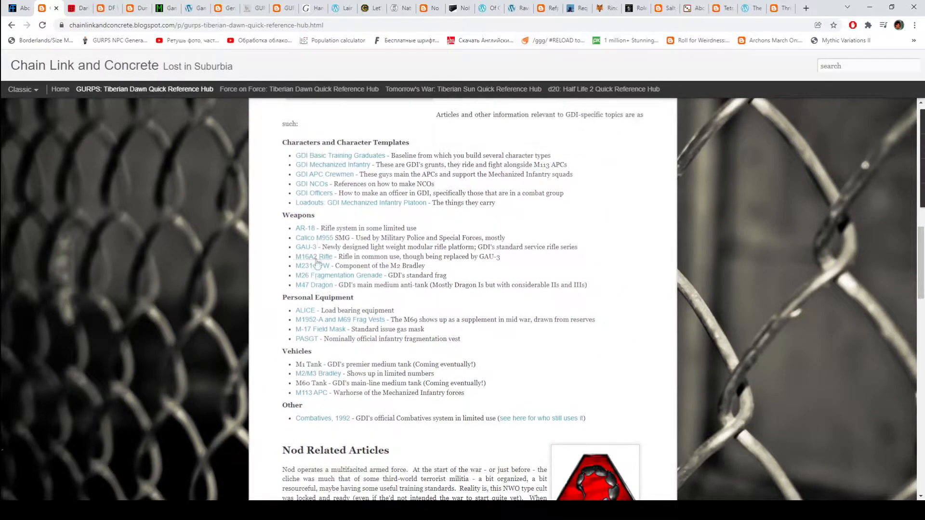
scroll(311, 230, "up", 1)
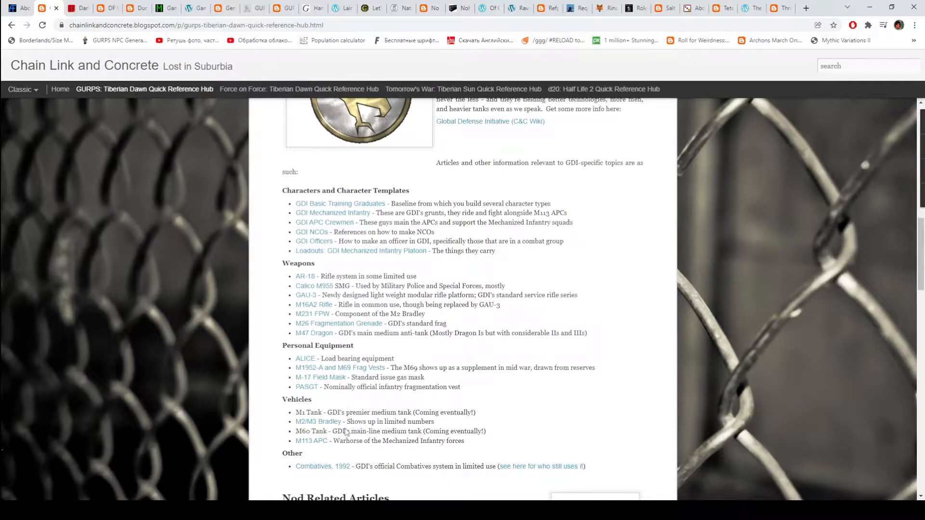
scroll(438, 340, "down", 2)
scroll(438, 340, "down", 3)
scroll(437, 340, "down", 3)
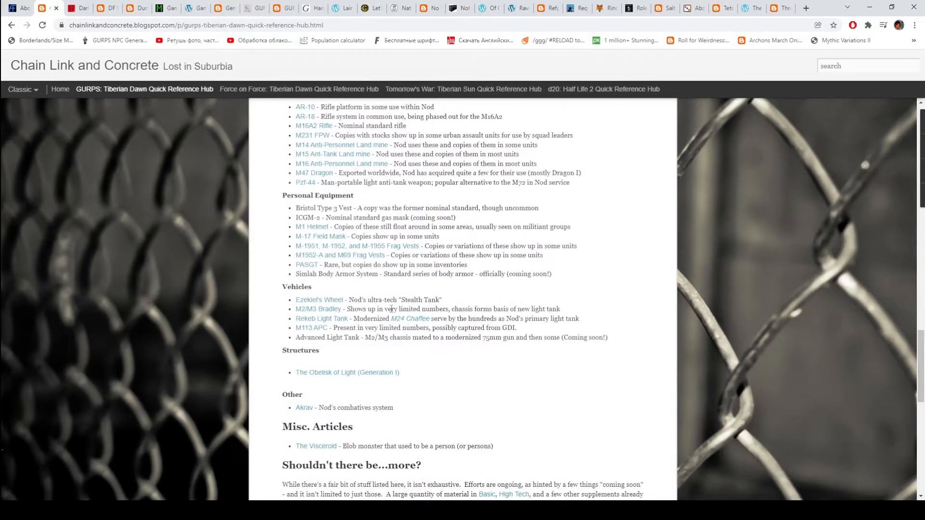
scroll(436, 341, "down", 3)
scroll(436, 342, "down", 3)
scroll(437, 342, "up", 1)
scroll(391, 308, "up", 4)
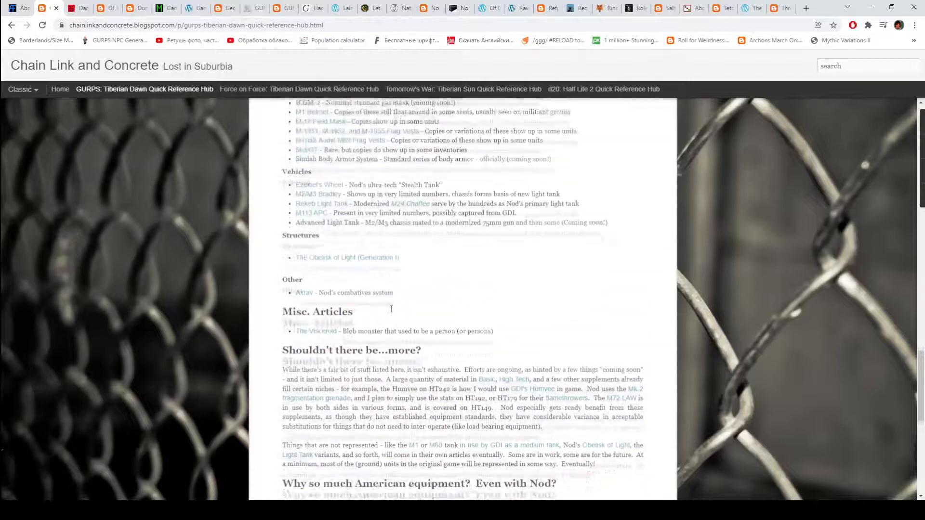
scroll(391, 309, "up", 1)
scroll(392, 309, "up", 2)
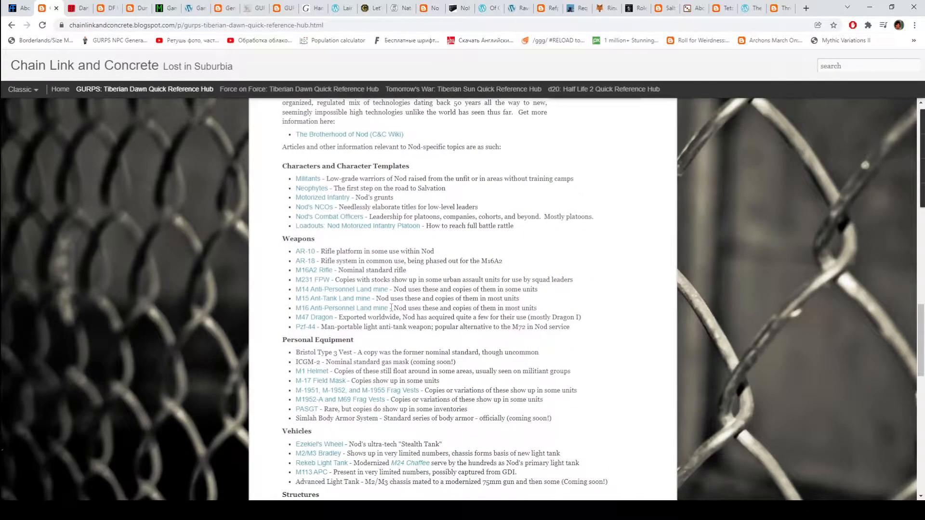
scroll(391, 308, "up", 1)
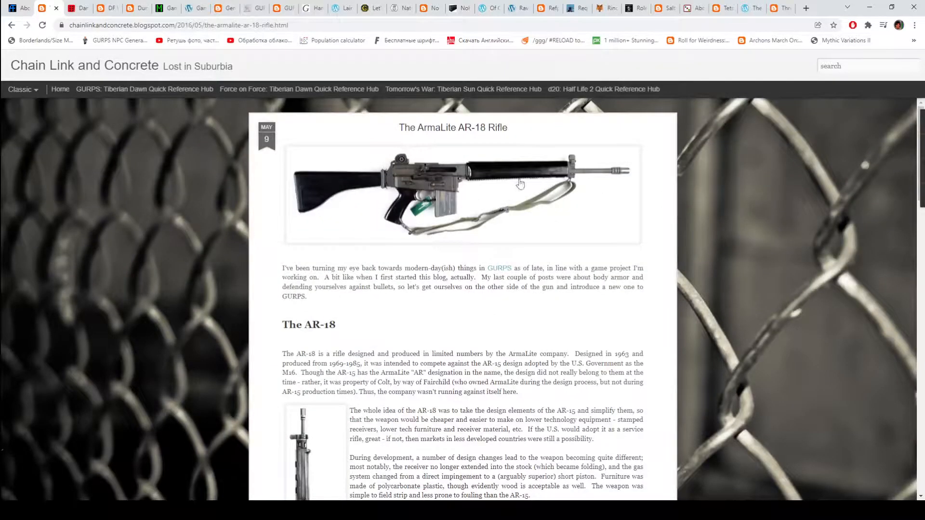
scroll(552, 239, "down", 4)
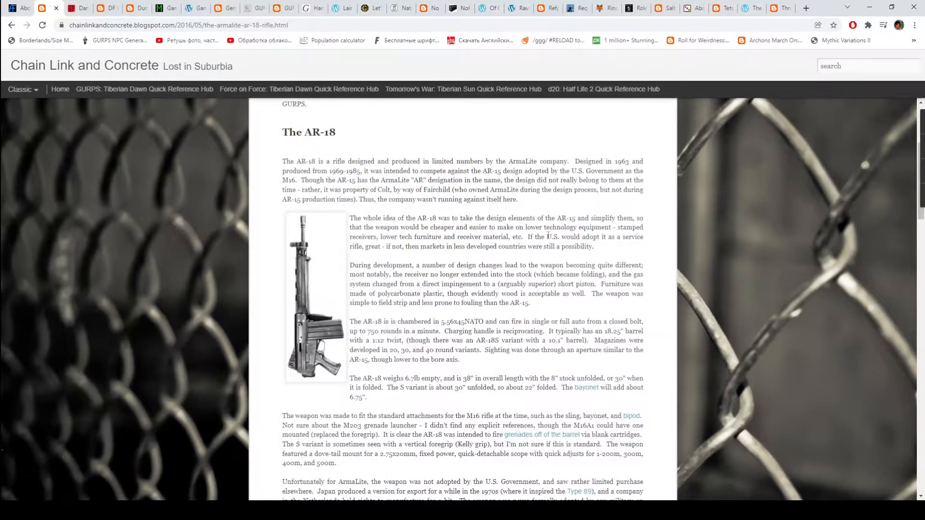
scroll(547, 236, "down", 6)
scroll(546, 235, "down", 3)
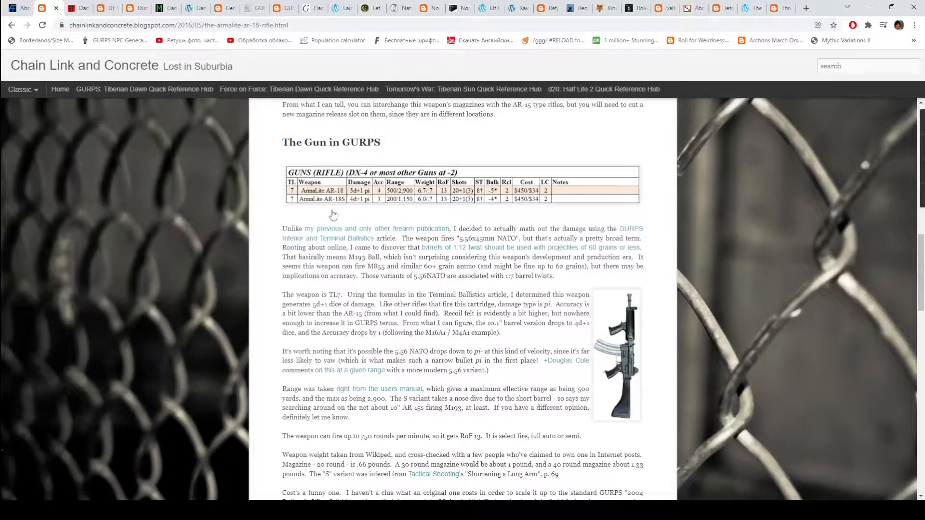
scroll(473, 203, "down", 4)
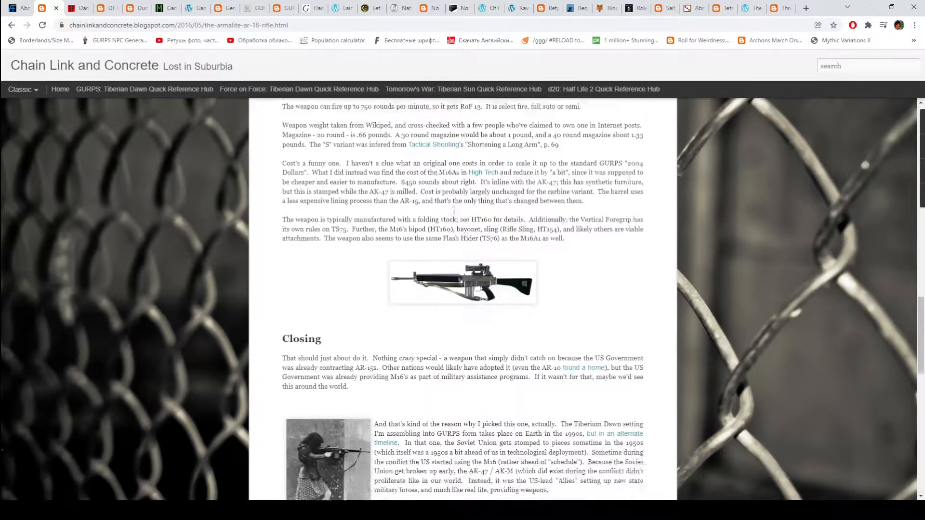
scroll(454, 210, "down", 3)
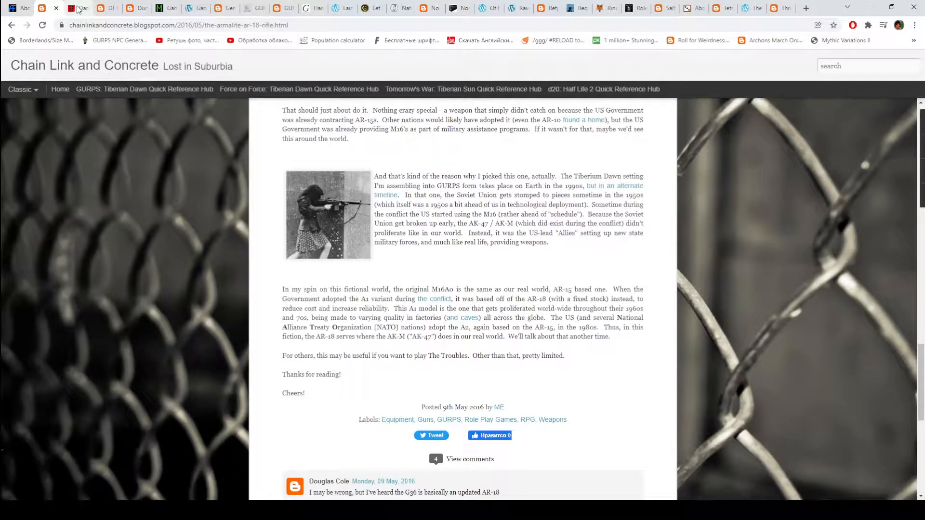
Step: Show Dark Paths and Wandered Roads, highlighting the Mystara, Palladium and Varisia campaign names
left_click(78, 9)
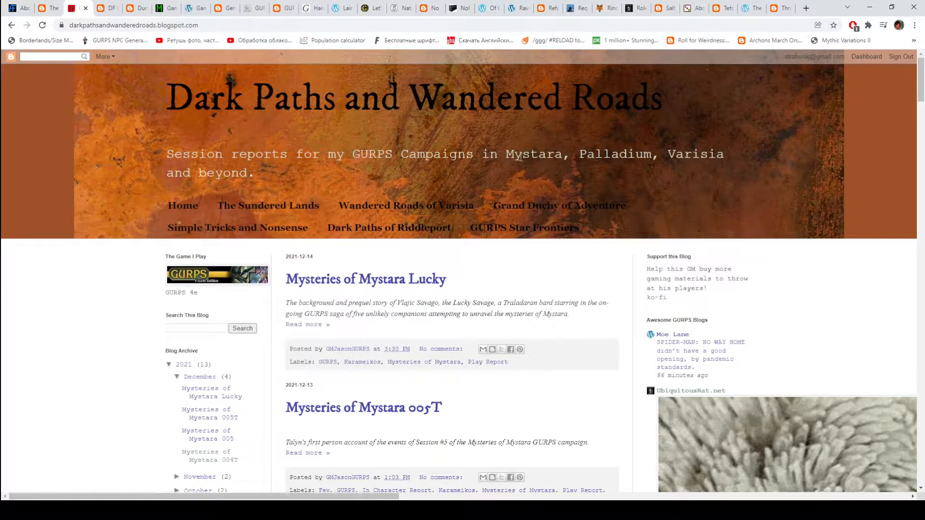
left_click_drag(516, 156, 562, 152)
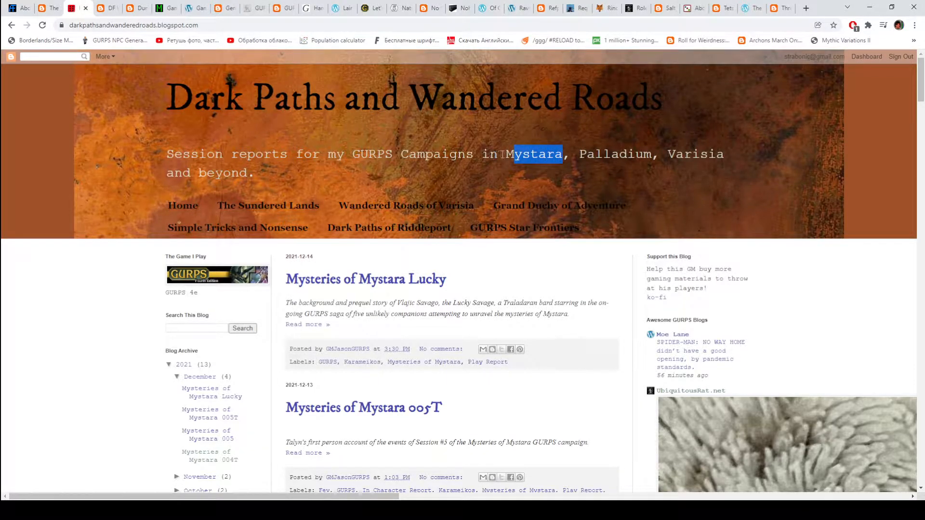
left_click_drag(506, 154, 563, 154)
left_click_drag(580, 154, 654, 155)
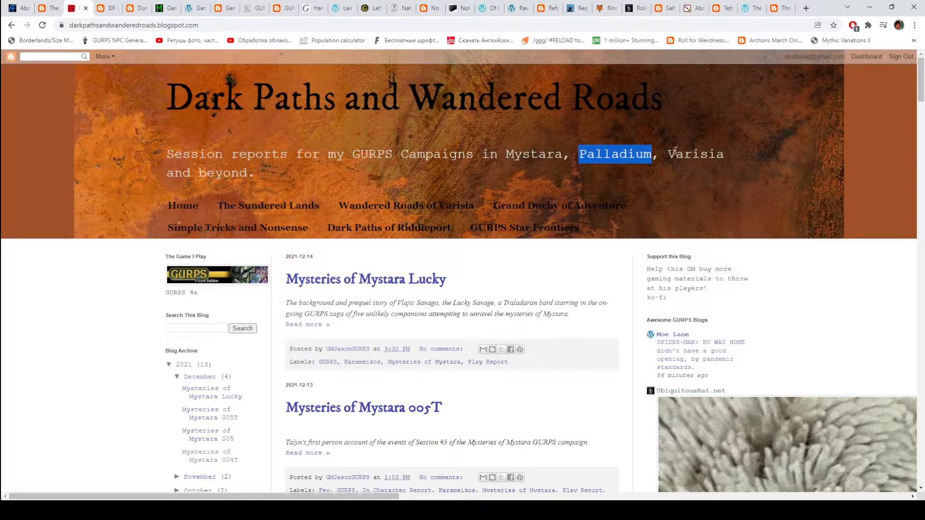
left_click_drag(668, 154, 725, 154)
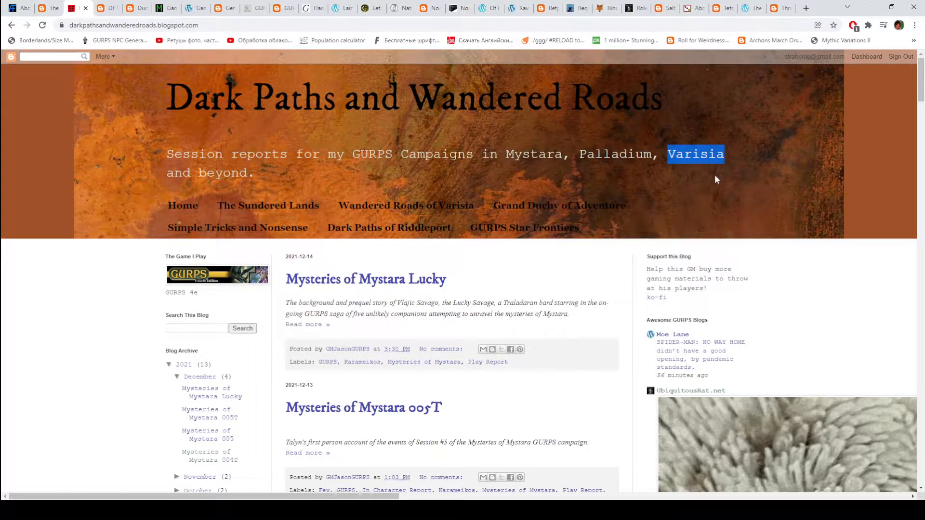
left_click(730, 155)
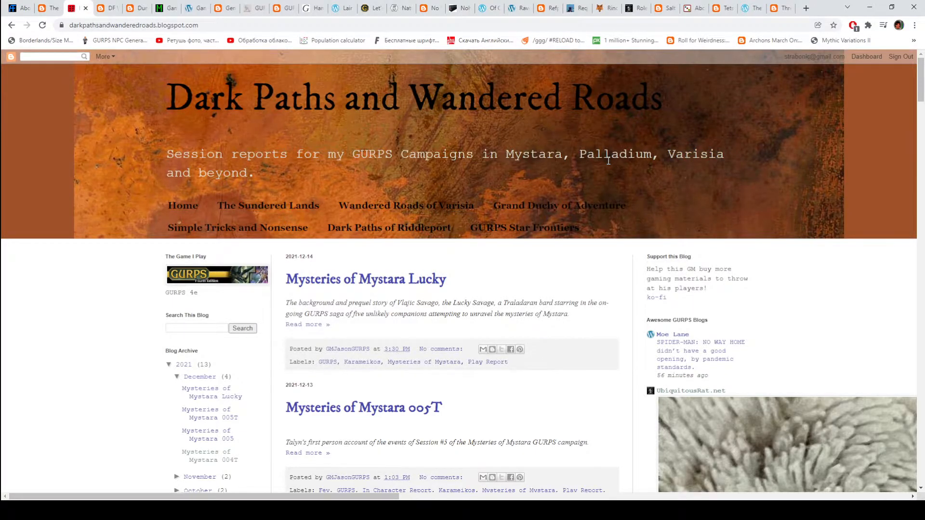
scroll(609, 161, "down", 2)
scroll(609, 160, "down", 1)
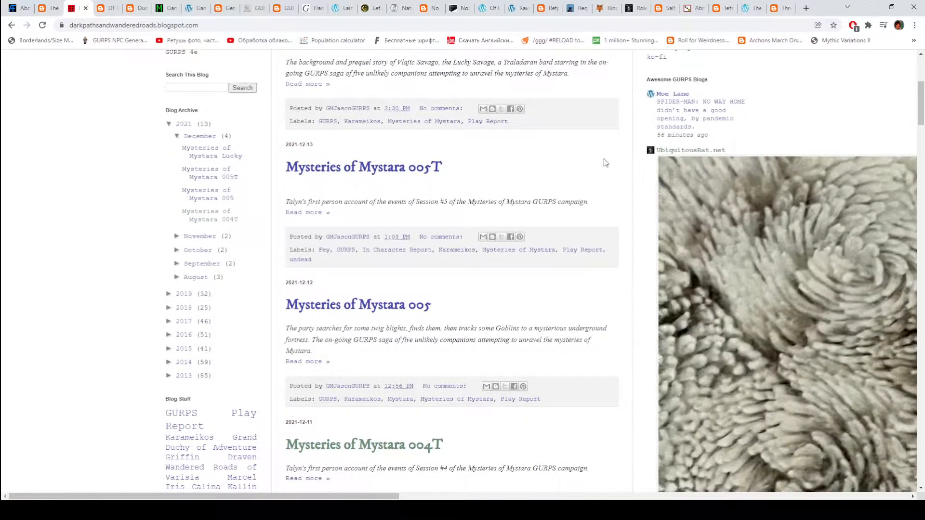
scroll(601, 163, "down", 1)
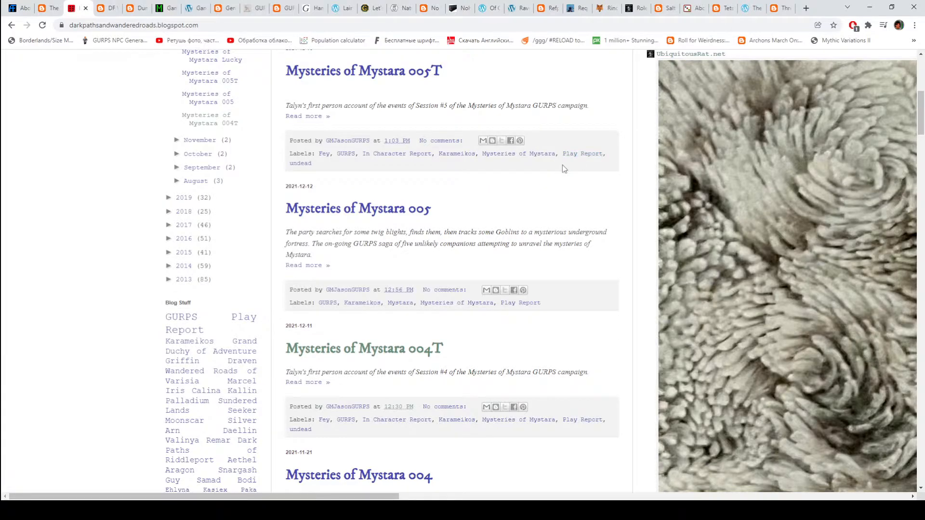
scroll(561, 165, "down", 2)
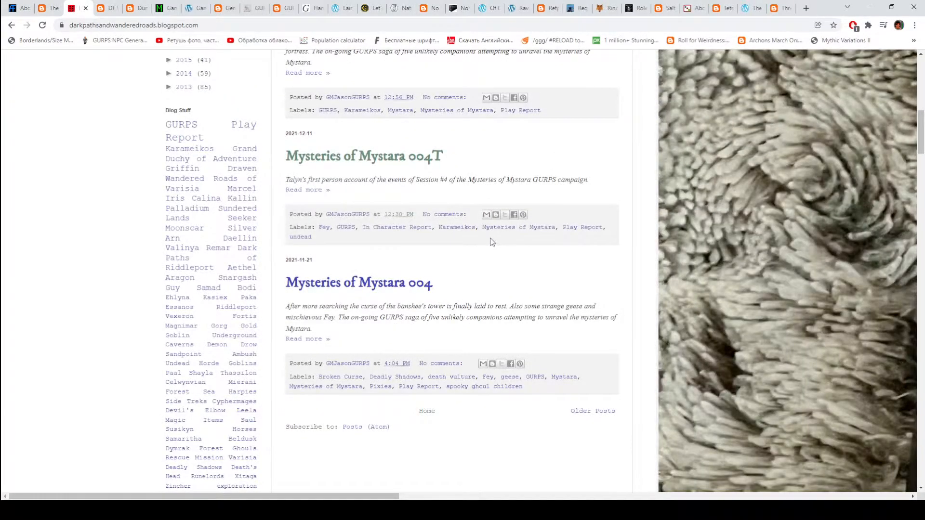
scroll(493, 243, "up", 1)
scroll(510, 253, "up", 2)
scroll(510, 253, "up", 2)
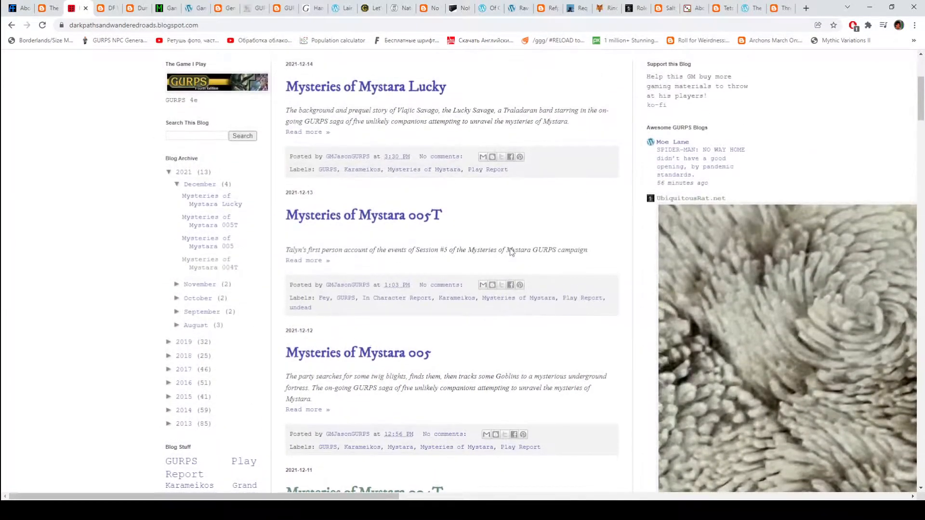
scroll(513, 252, "up", 2)
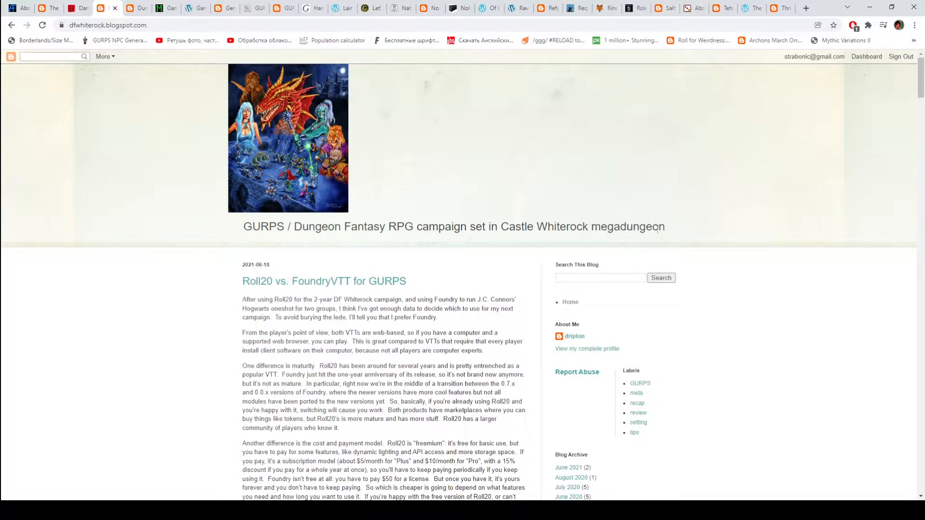
scroll(448, 229, "down", 5)
scroll(439, 231, "down", 10)
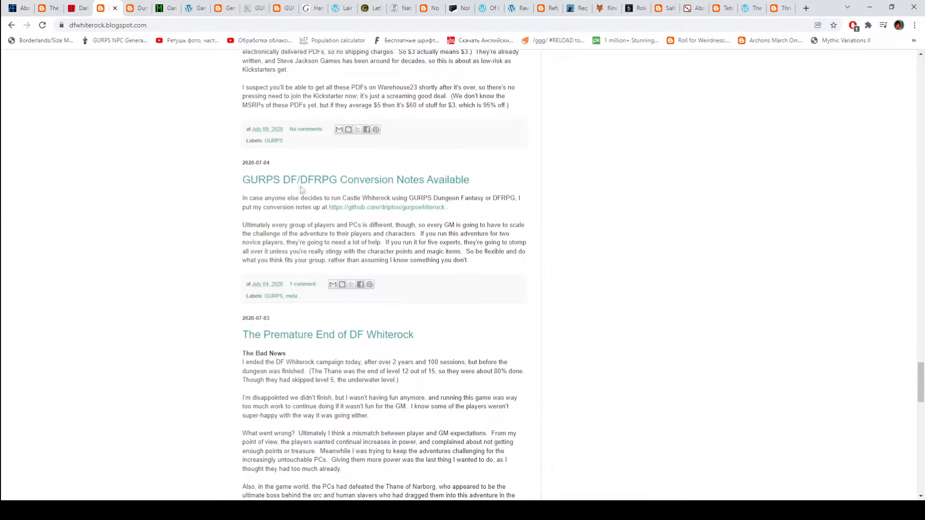
scroll(369, 192, "up", 3)
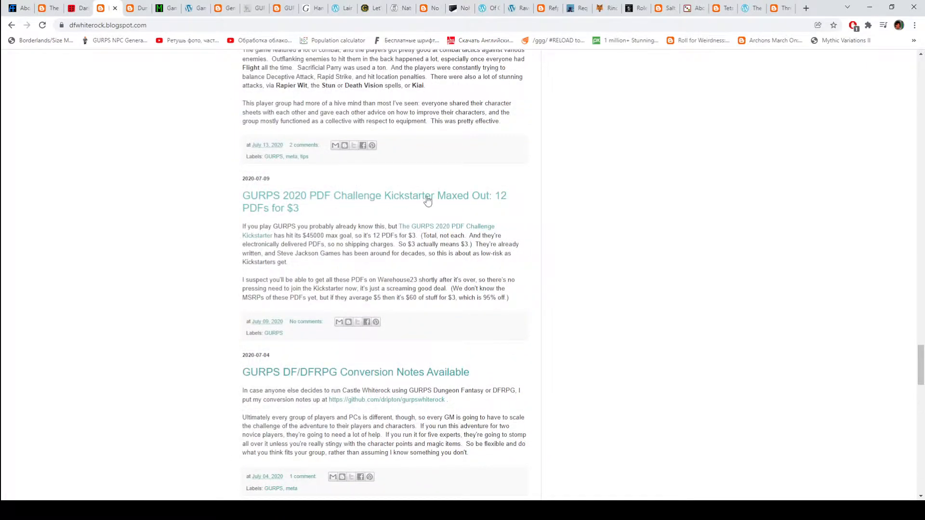
scroll(441, 206, "down", 5)
scroll(452, 209, "down", 5)
scroll(675, 291, "down", 5)
scroll(675, 292, "down", 3)
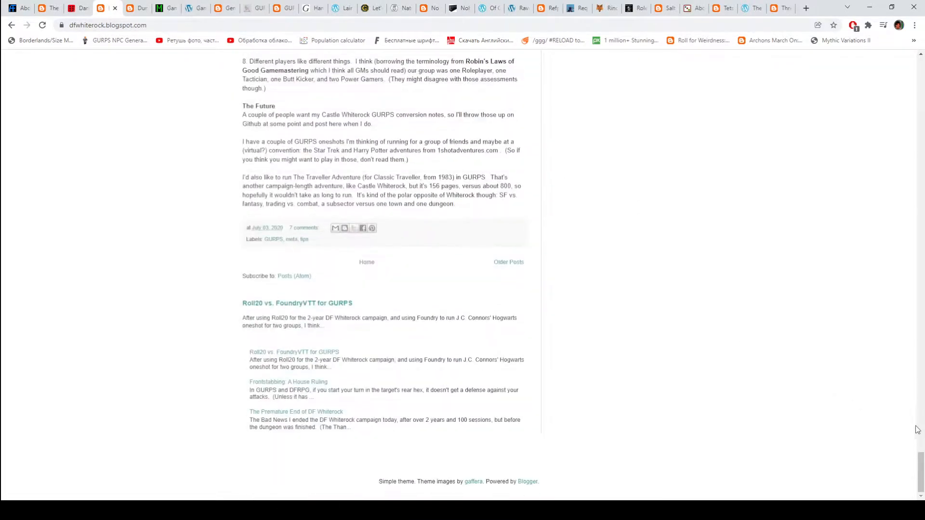
left_click_drag(923, 466, 923, 80)
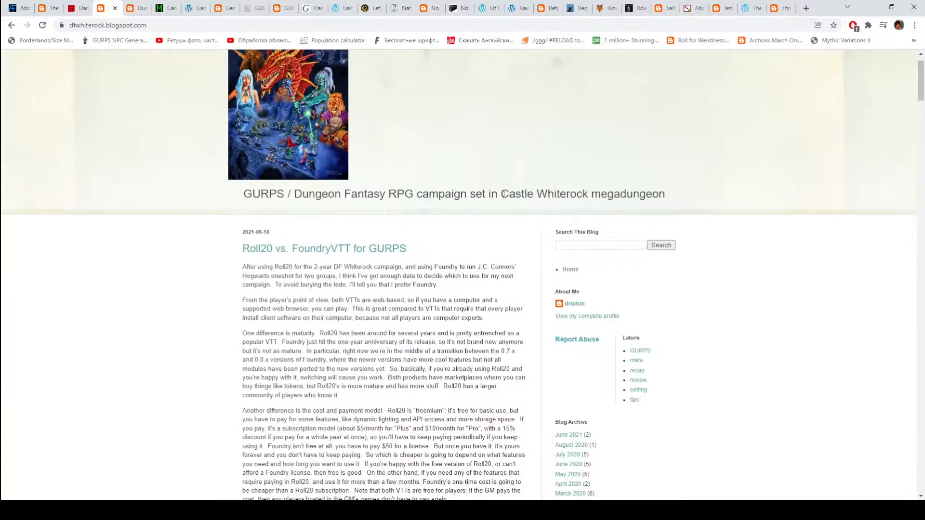
scroll(499, 198, "up", 1)
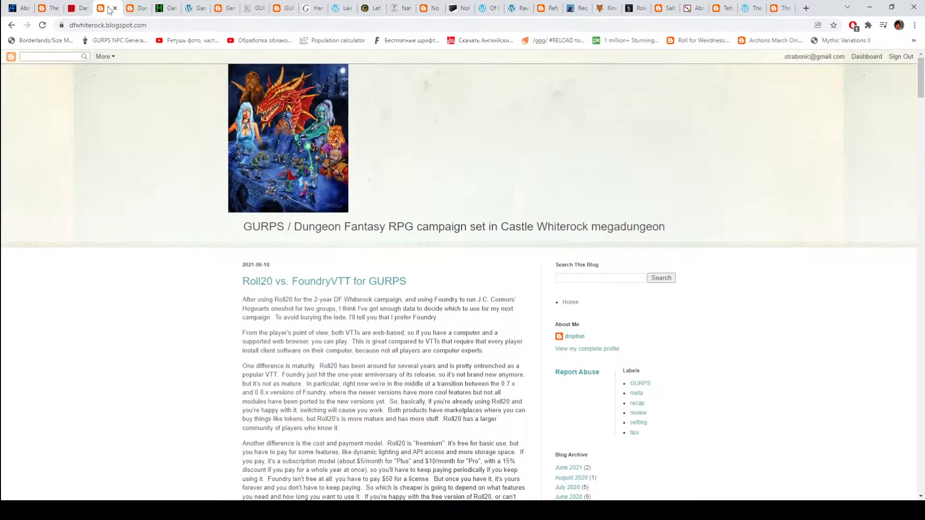
Step: Move from DF Whiterock to the Dungeon Fantastic blog homepage
left_click(136, 9)
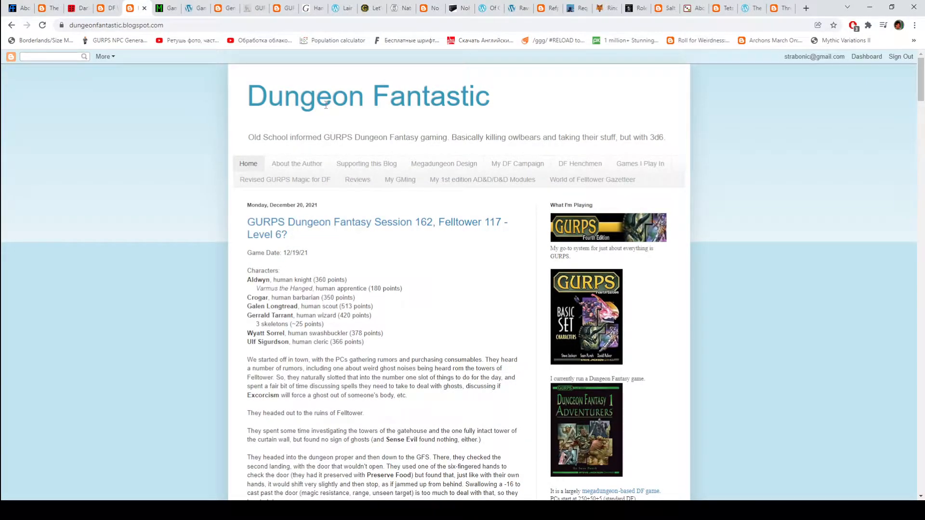
scroll(727, 186, "down", 2)
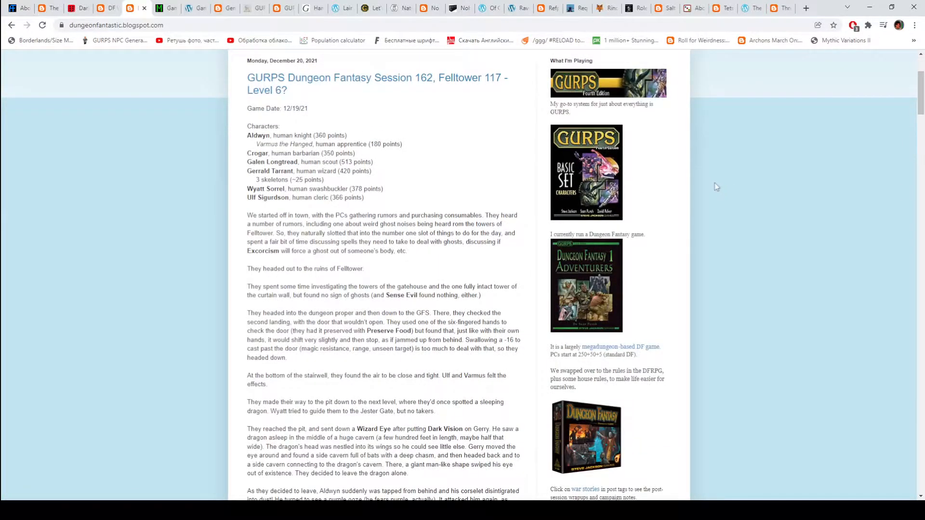
scroll(710, 186, "down", 1)
scroll(710, 186, "down", 1)
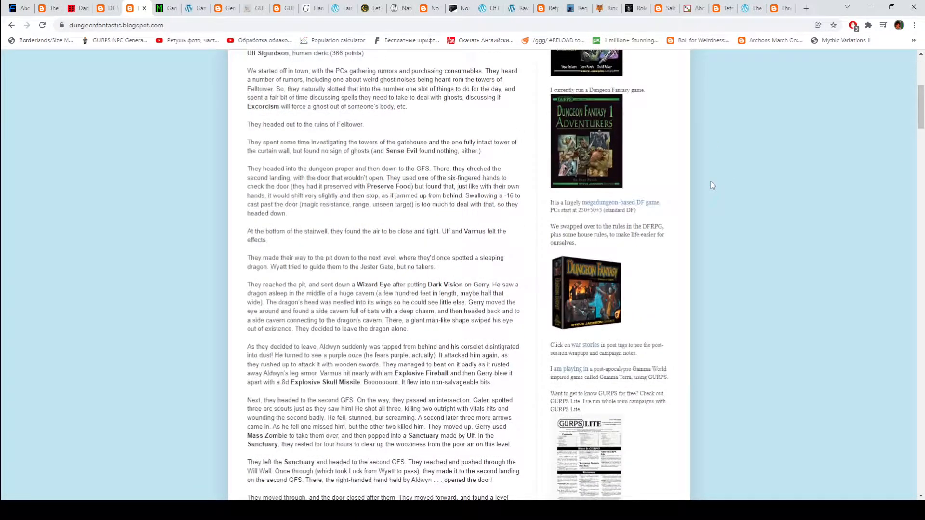
scroll(710, 186, "down", 1)
scroll(710, 186, "down", 2)
scroll(710, 186, "down", 1)
scroll(710, 186, "down", 1)
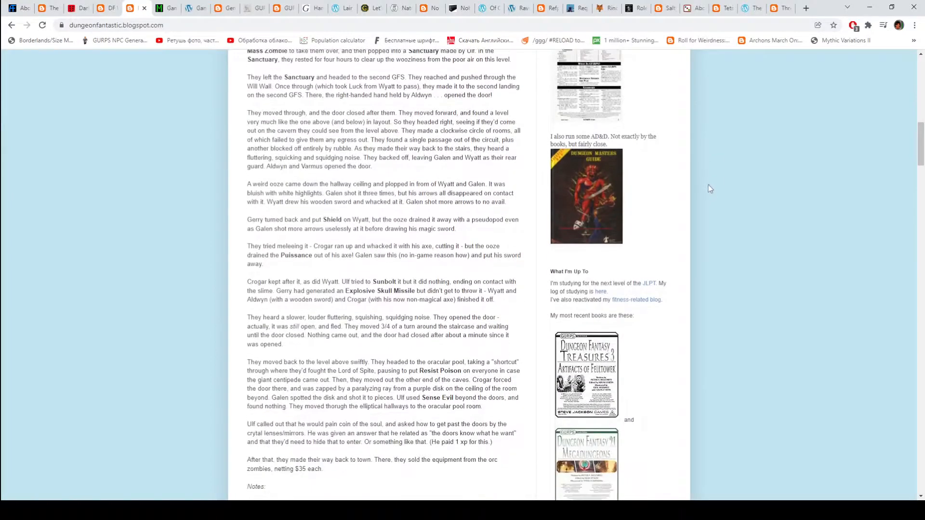
scroll(708, 187, "down", 1)
scroll(706, 190, "down", 1)
scroll(703, 189, "down", 1)
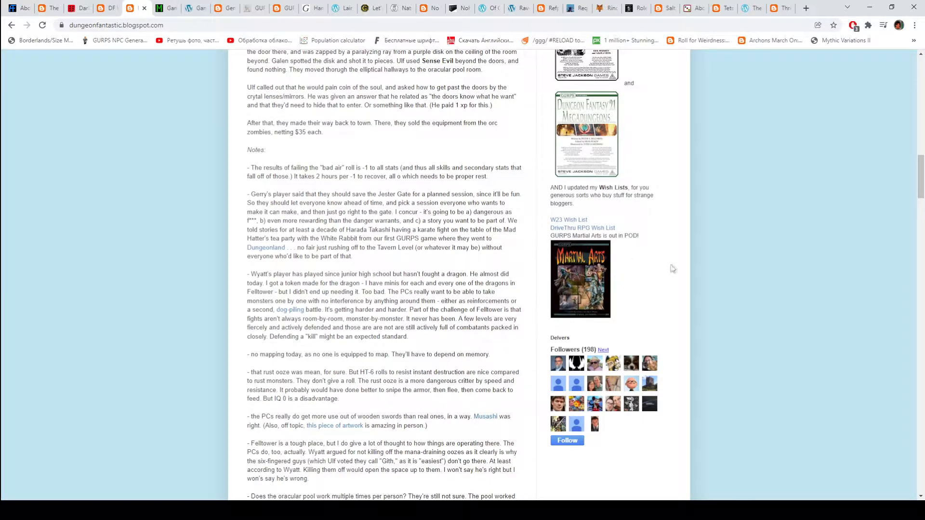
scroll(663, 284, "up", 2)
scroll(702, 292, "up", 1)
scroll(663, 363, "up", 2)
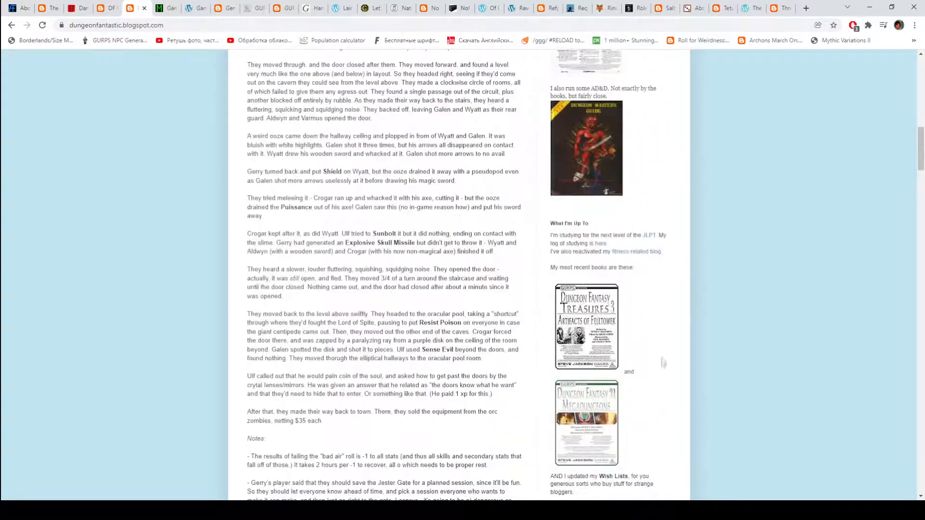
scroll(756, 340, "up", 3)
scroll(716, 320, "up", 3)
scroll(717, 320, "up", 3)
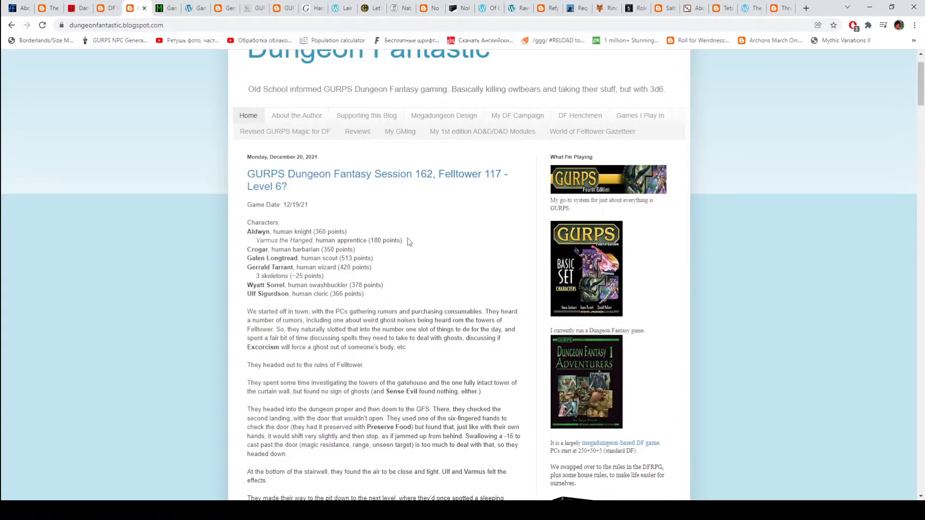
scroll(408, 242, "down", 2)
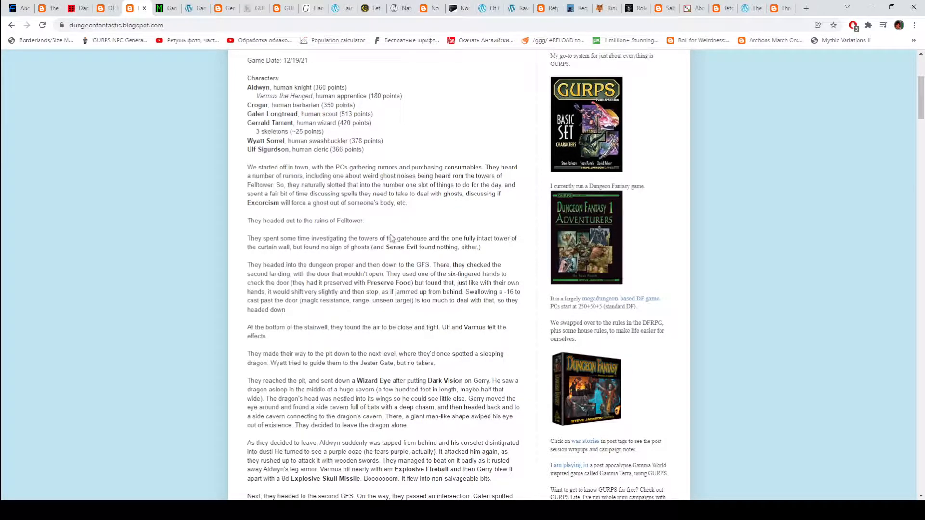
scroll(391, 234, "up", 1)
scroll(388, 233, "up", 1)
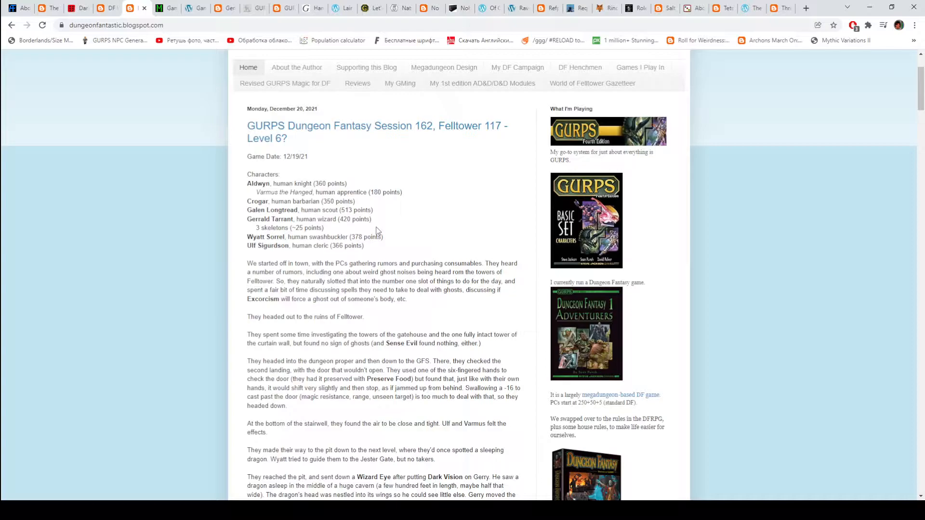
Step: Read the revised Great Haste spell post from Revised GURPS Magic for DF, then go to Game Geekery
left_click(285, 86)
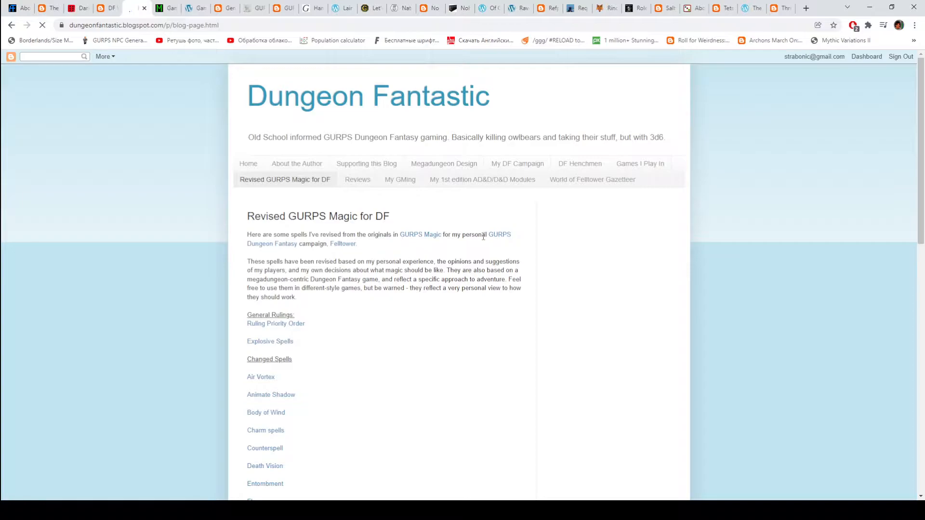
scroll(459, 235, "down", 4)
scroll(333, 182, "up", 1)
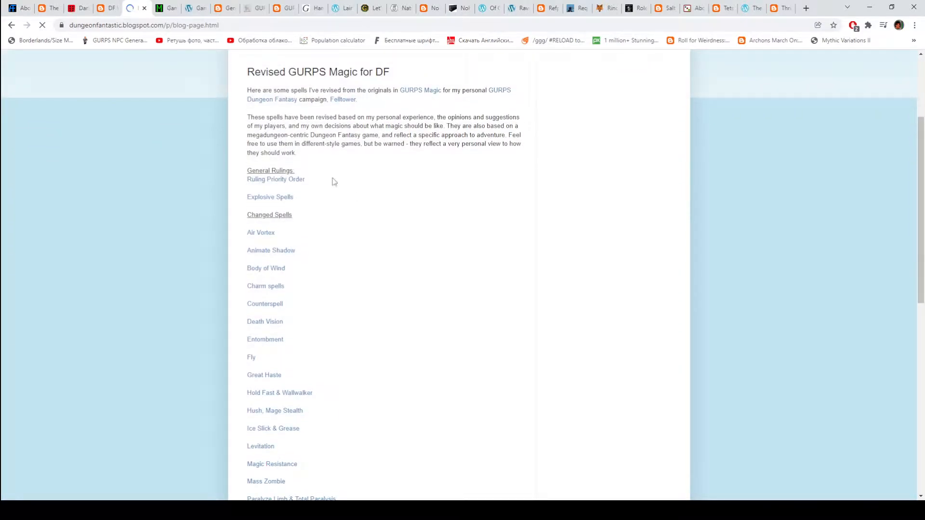
scroll(325, 166, "down", 1)
scroll(326, 165, "down", 1)
scroll(308, 163, "down", 2)
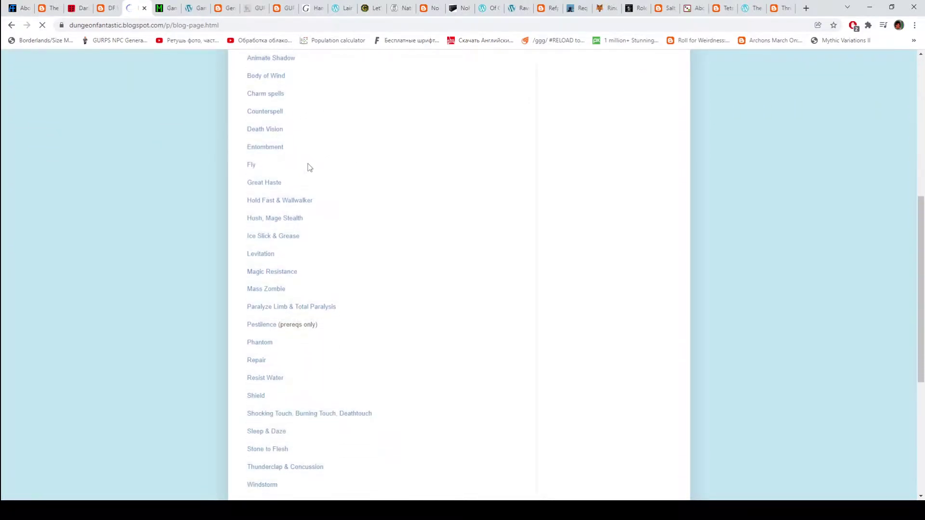
left_click(273, 189)
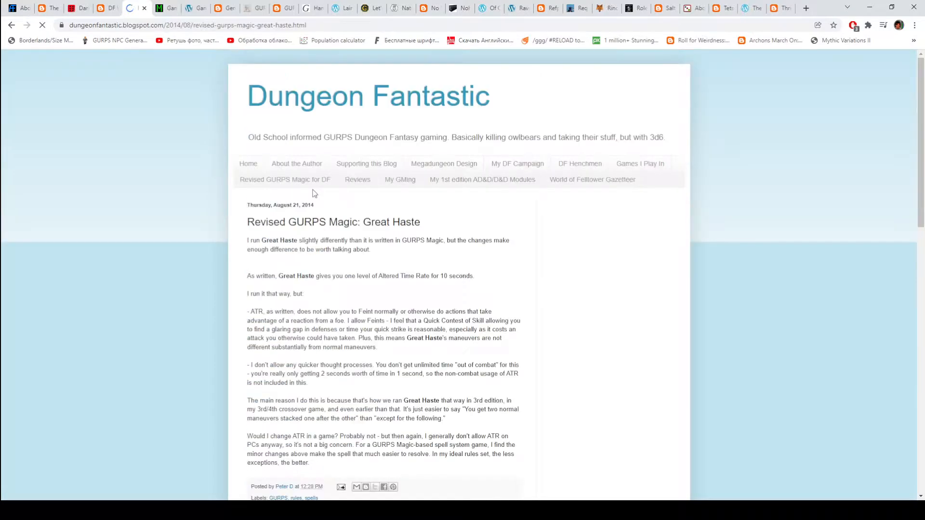
scroll(358, 230, "down", 1)
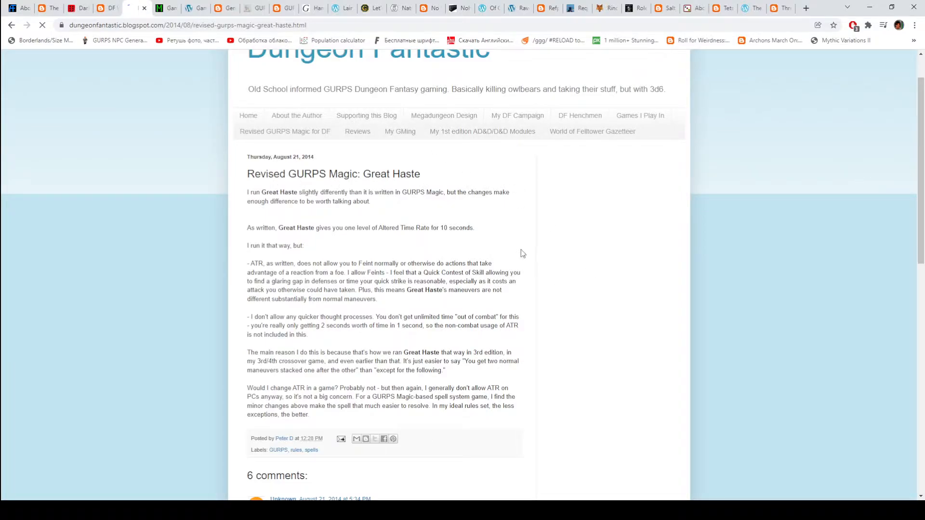
scroll(524, 250, "down", 2)
scroll(527, 249, "up", 2)
scroll(526, 249, "up", 1)
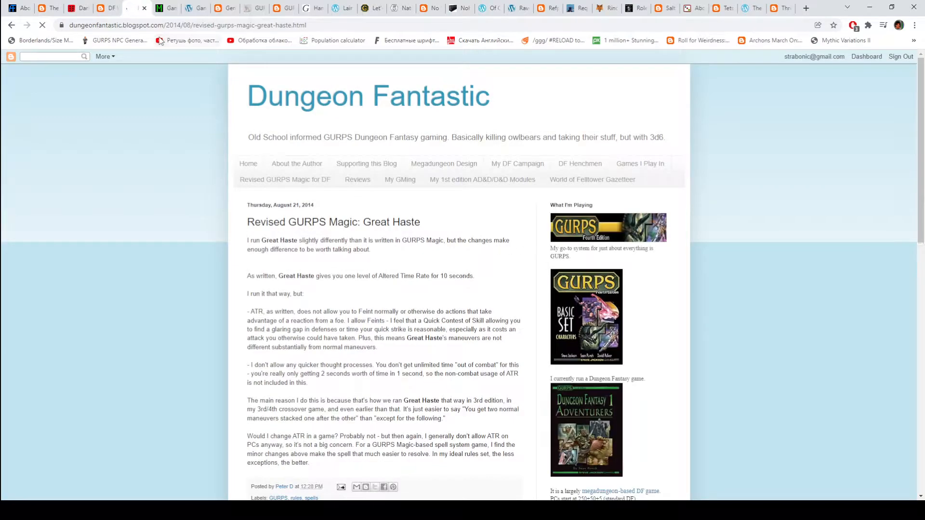
left_click(158, 10)
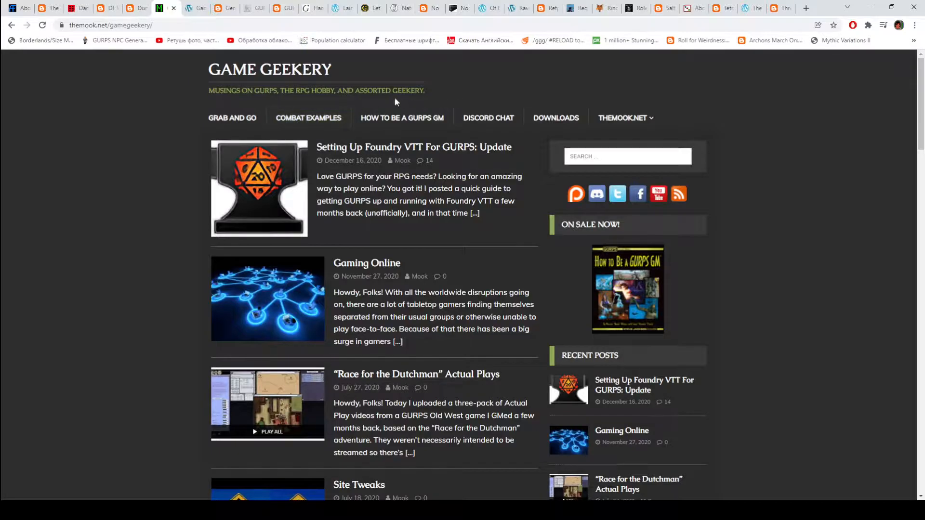
scroll(434, 163, "down", 2)
scroll(437, 164, "down", 2)
scroll(443, 165, "down", 3)
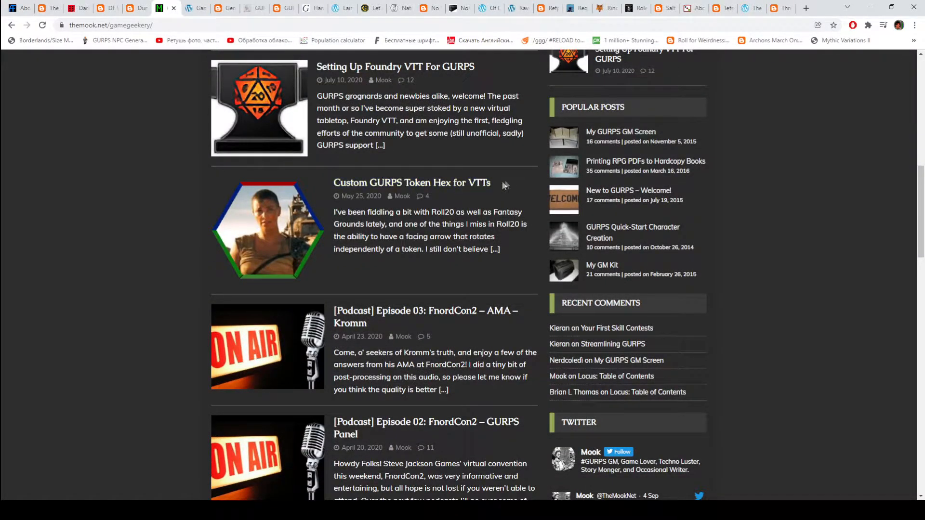
scroll(434, 186, "down", 3)
scroll(496, 181, "up", 1)
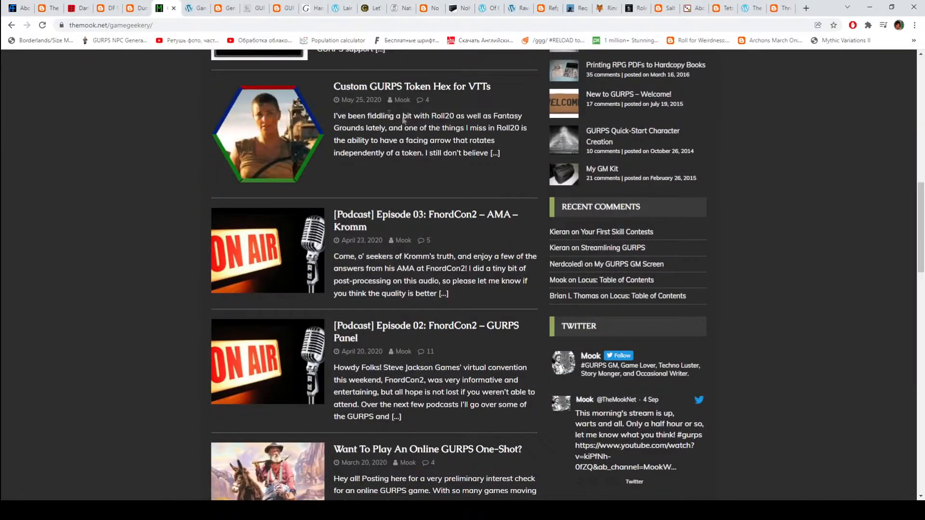
scroll(457, 136, "down", 3)
scroll(434, 246, "down", 3)
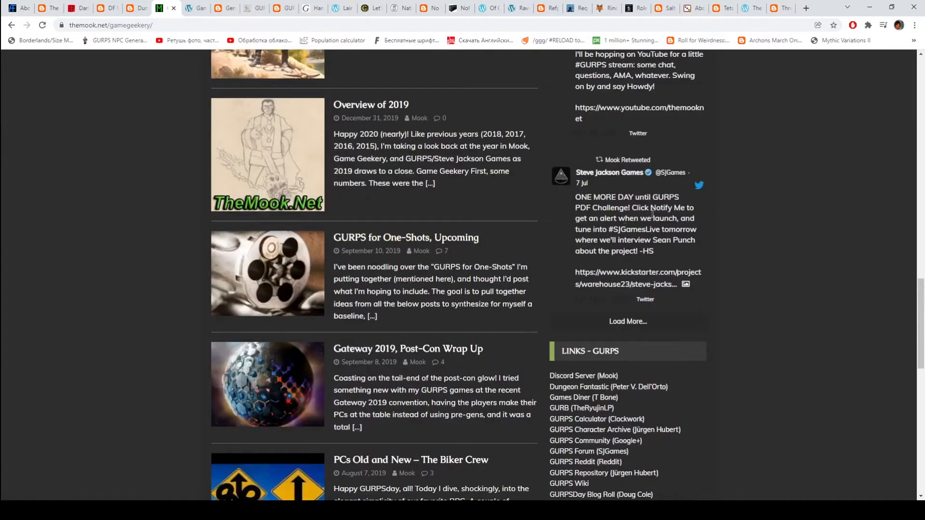
scroll(663, 217, "down", 3)
scroll(682, 187, "down", 4)
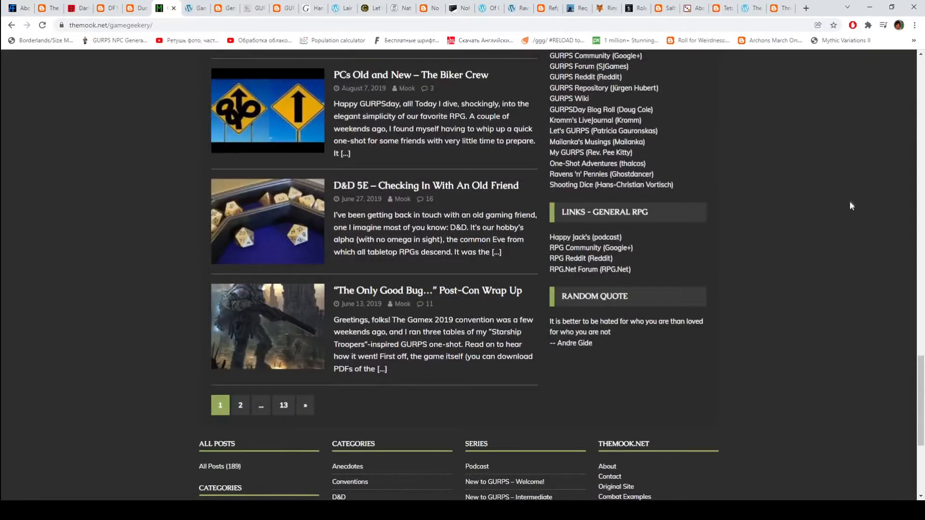
scroll(440, 134, "up", 15)
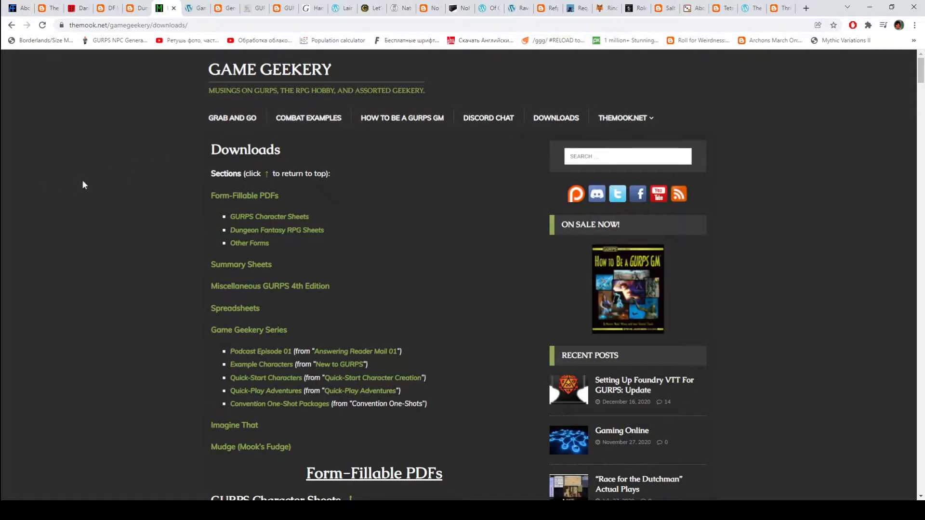
scroll(182, 156, "down", 2)
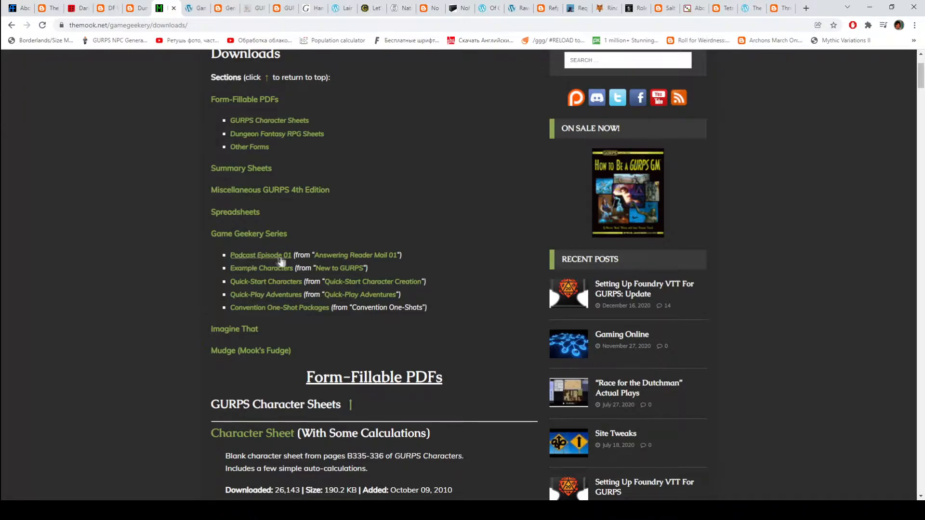
scroll(275, 275, "down", 4)
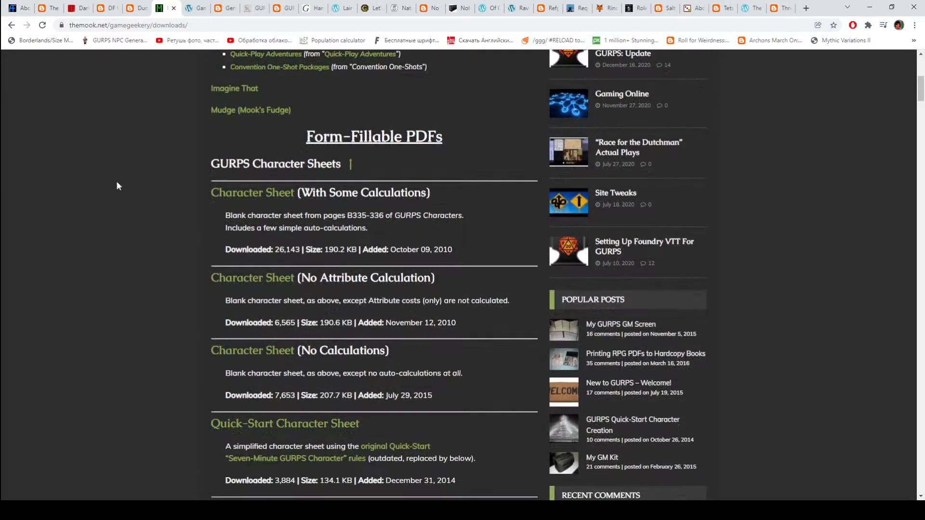
scroll(120, 175, "down", 2)
scroll(125, 171, "down", 2)
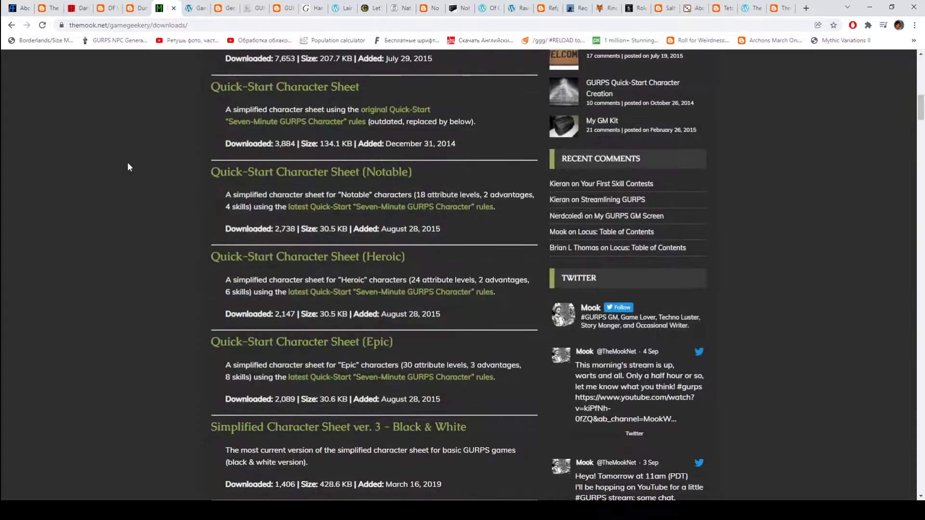
scroll(130, 167, "down", 2)
scroll(132, 166, "down", 3)
scroll(168, 164, "down", 3)
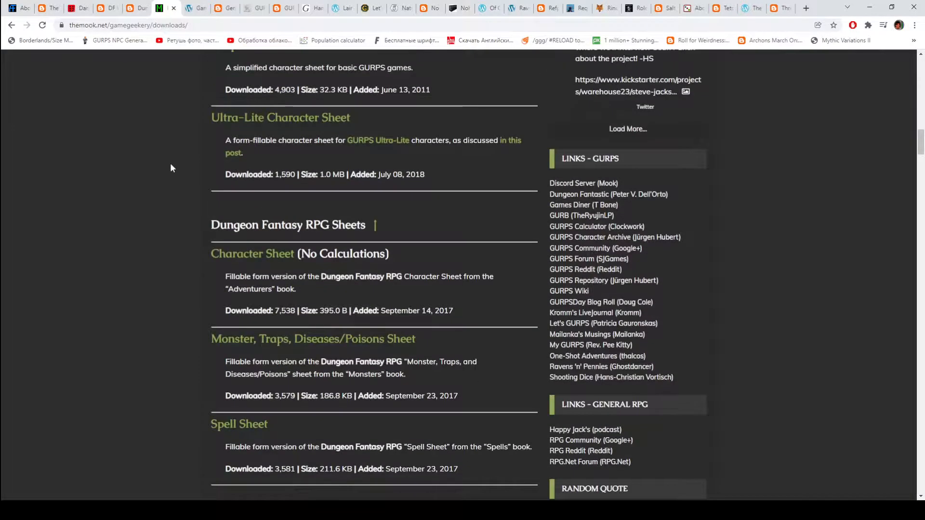
scroll(171, 168, "down", 3)
scroll(171, 167, "down", 2)
scroll(172, 166, "down", 1)
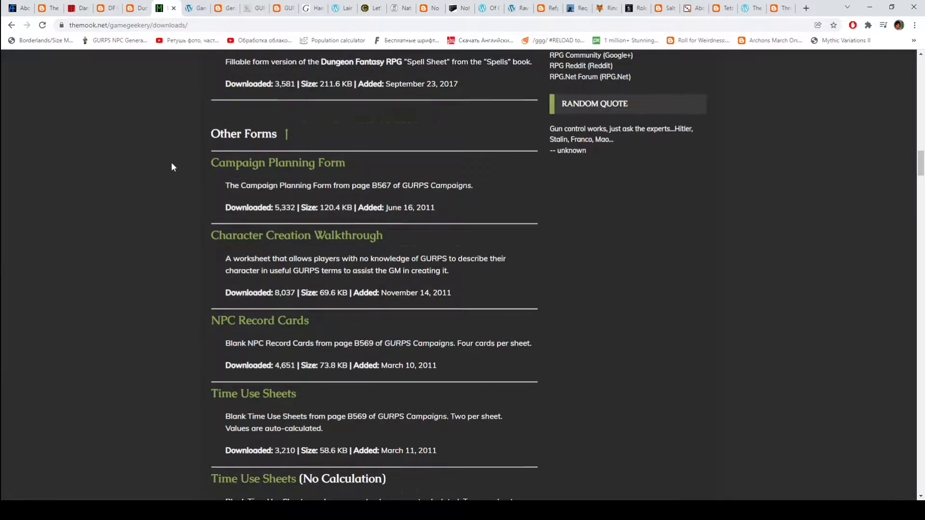
scroll(172, 167, "down", 2)
scroll(172, 164, "down", 2)
scroll(175, 160, "down", 1)
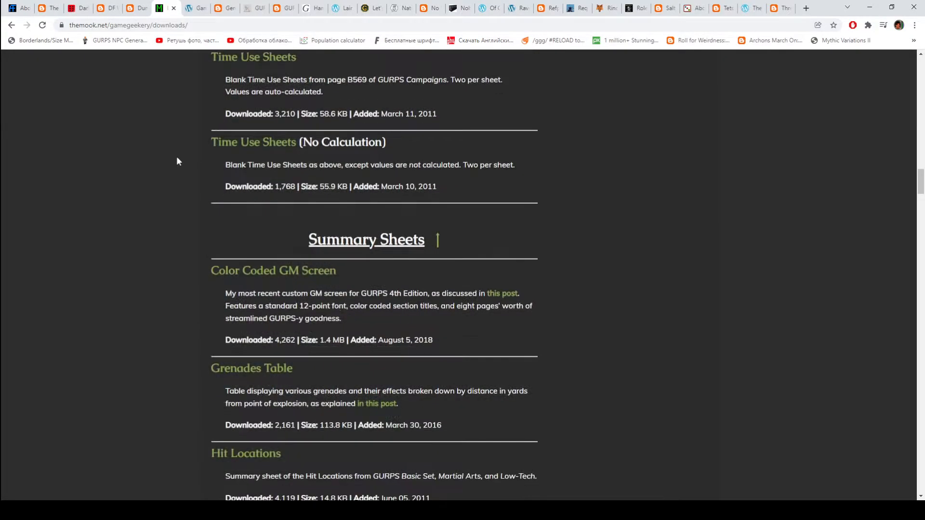
scroll(178, 160, "down", 1)
scroll(178, 157, "down", 2)
scroll(179, 156, "down", 2)
scroll(178, 157, "down", 2)
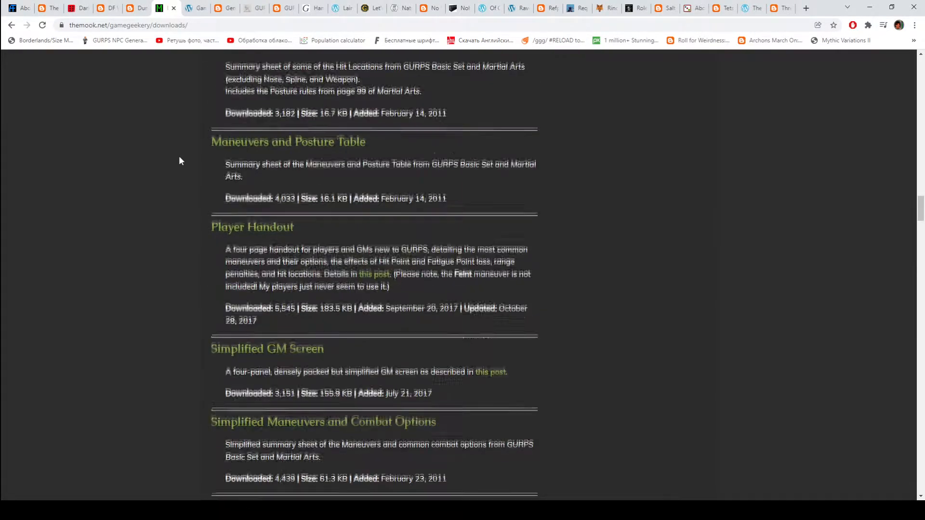
scroll(179, 155, "down", 3)
scroll(179, 160, "down", 3)
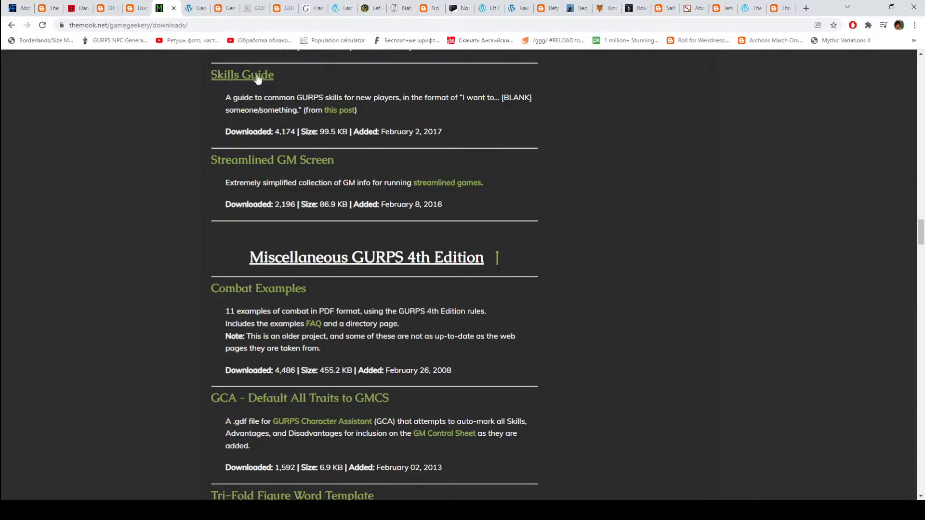
Step: Highlight the Skills Guide description on the Game Geekery downloads page, then clear it
left_click_drag(227, 98, 414, 95)
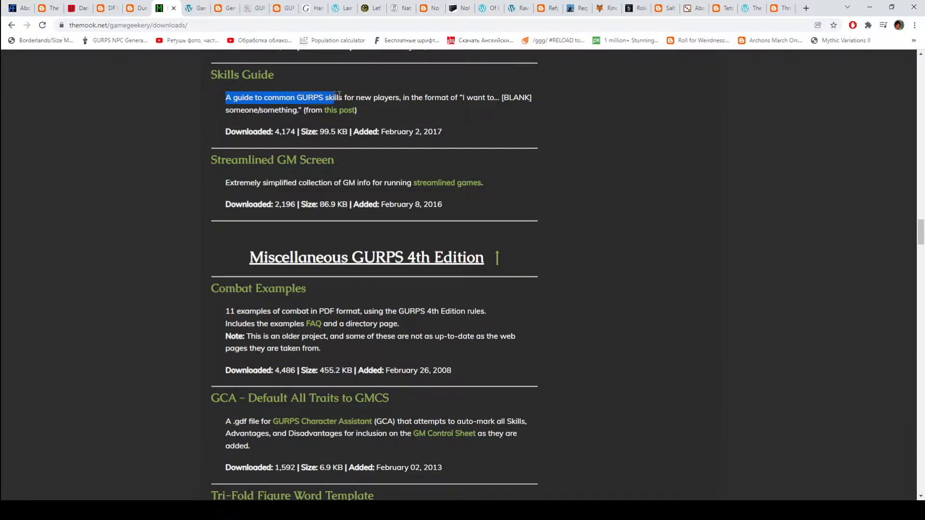
left_click_drag(413, 95, 535, 97)
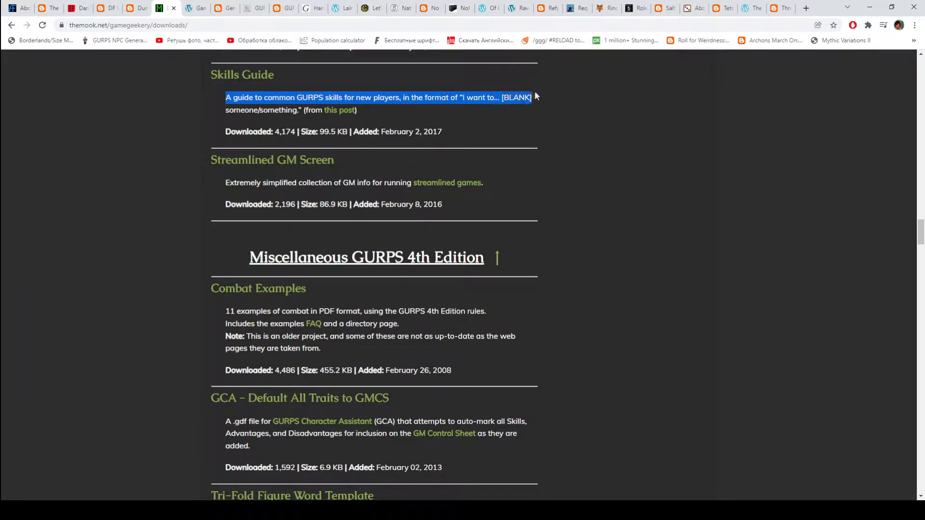
left_click(500, 111)
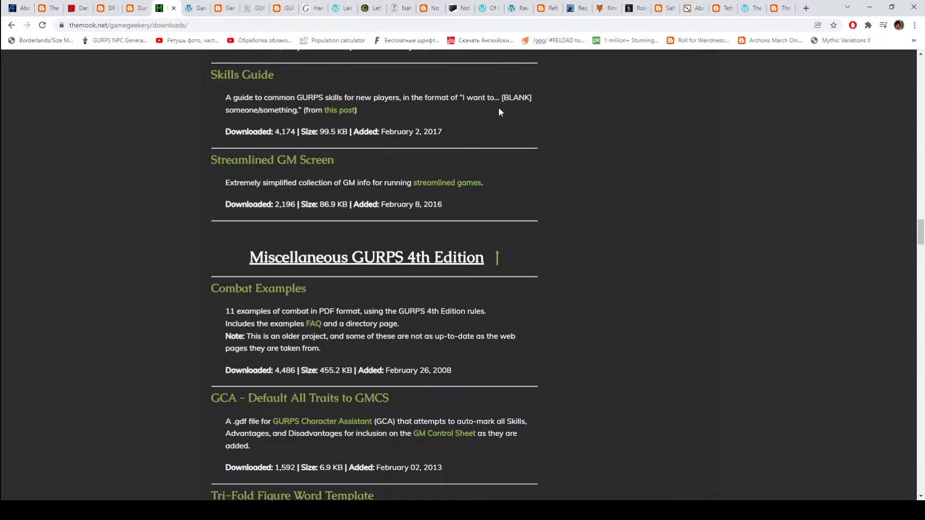
scroll(594, 152, "down", 2)
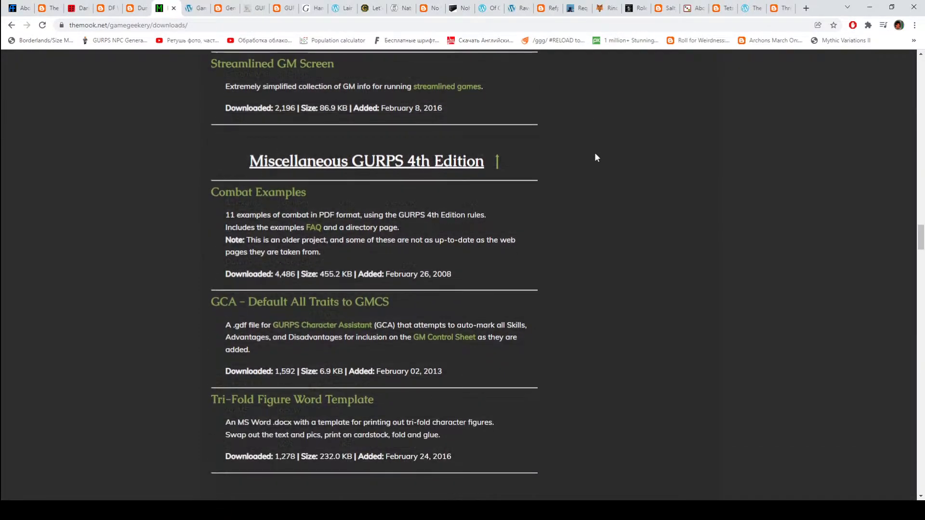
scroll(559, 145, "down", 2)
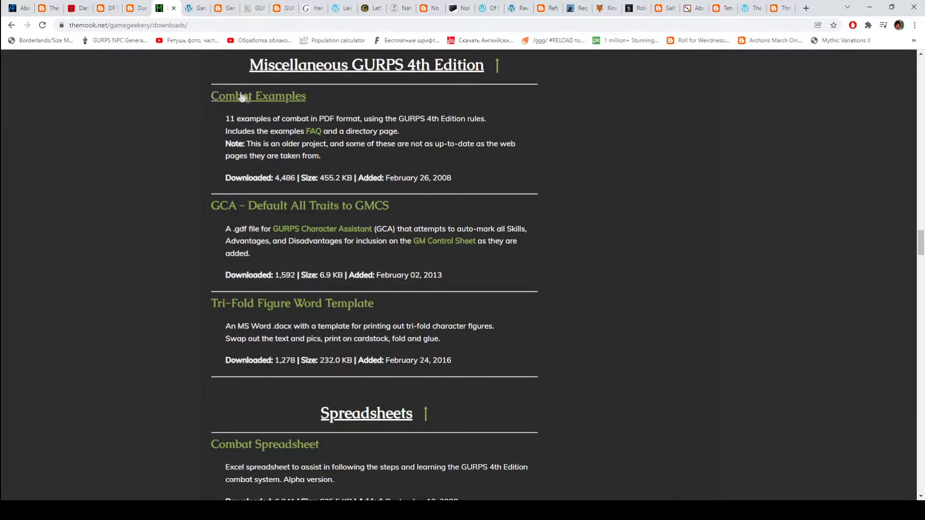
scroll(388, 128, "down", 2)
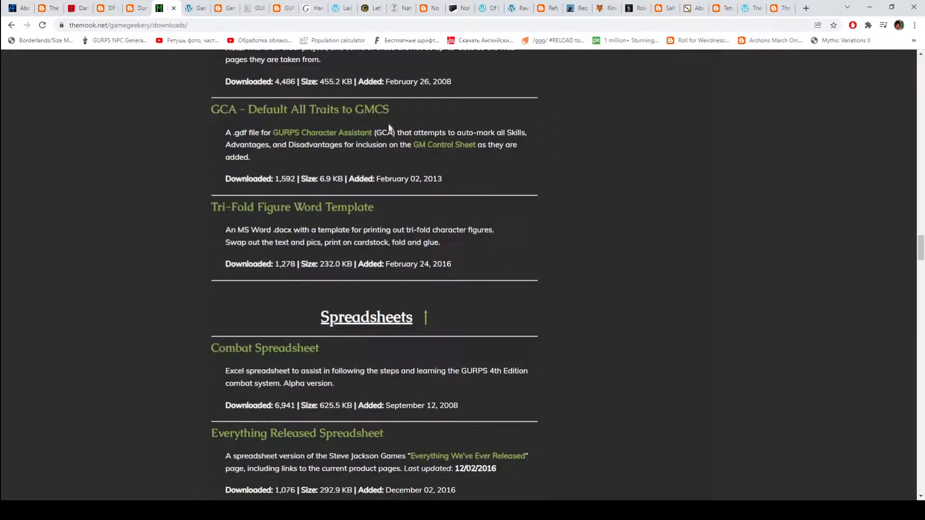
scroll(388, 118, "down", 5)
scroll(369, 100, "down", 2)
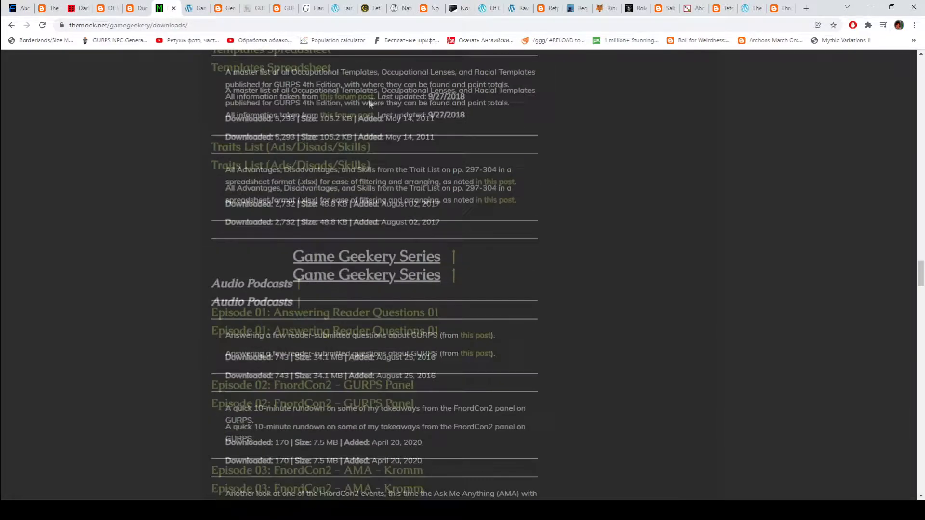
Step: Show the Gaming Ballistic homepage and highlight the Sunday is GunDay and Ultra-Tech Firearms top-post links
left_click(195, 9)
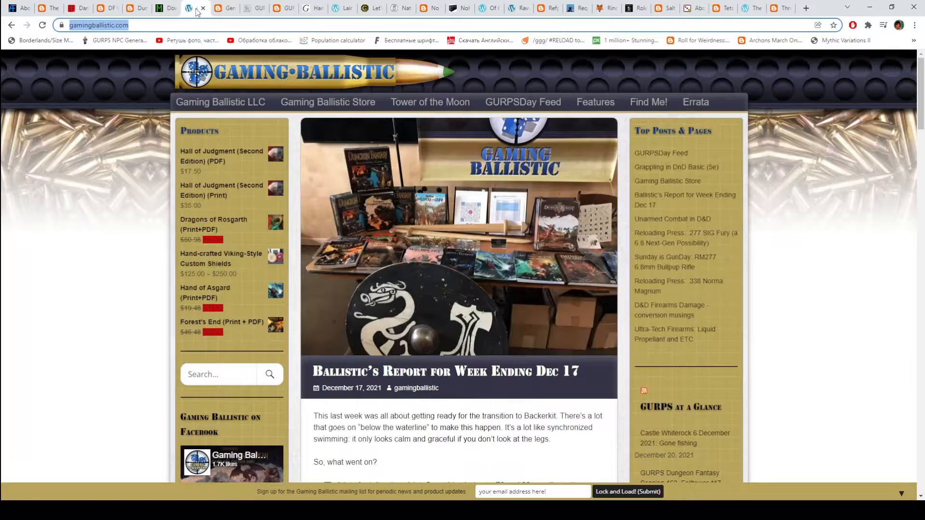
left_click(122, 164)
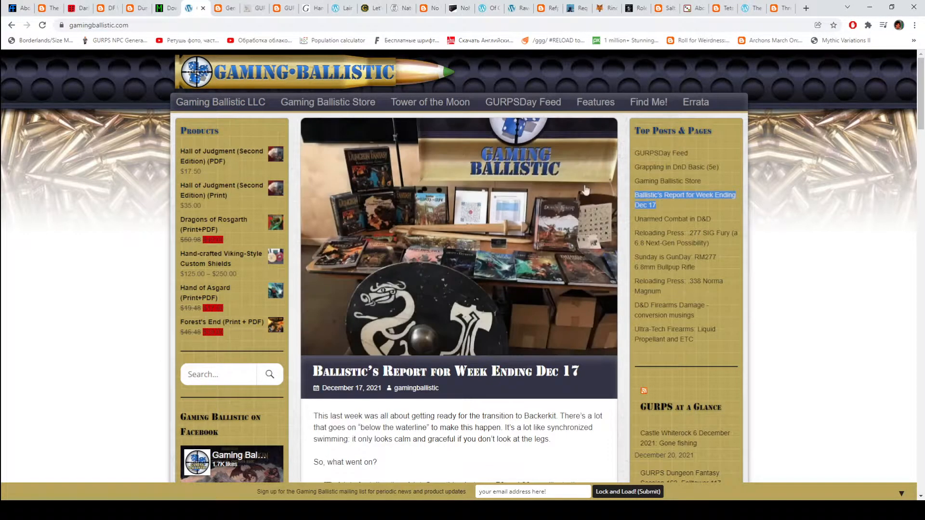
scroll(448, 227, "down", 1)
scroll(524, 217, "down", 2)
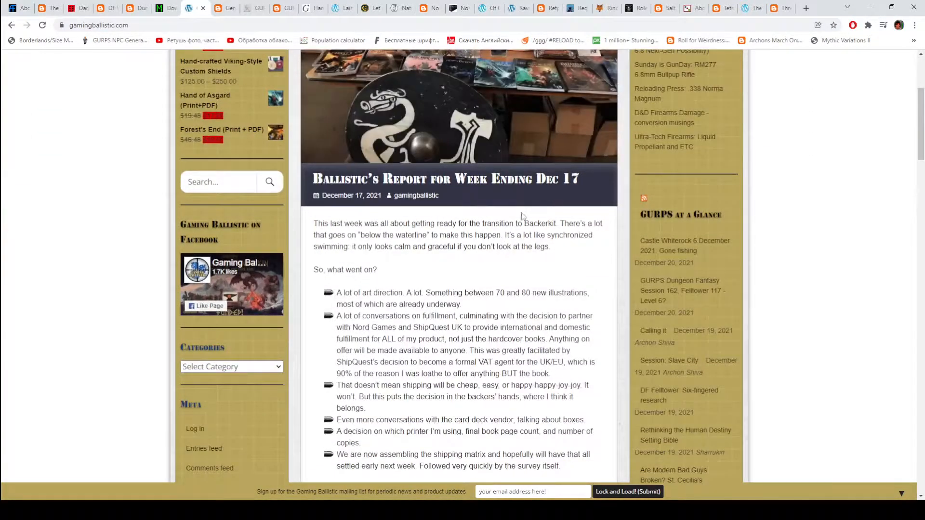
scroll(459, 225, "up", 2)
scroll(506, 218, "up", 1)
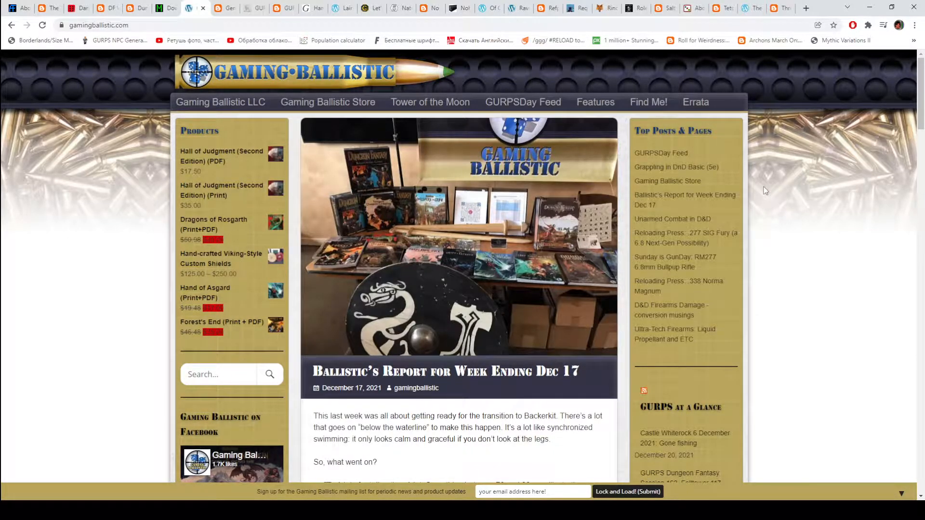
scroll(751, 215, "down", 1)
scroll(754, 192, "down", 4)
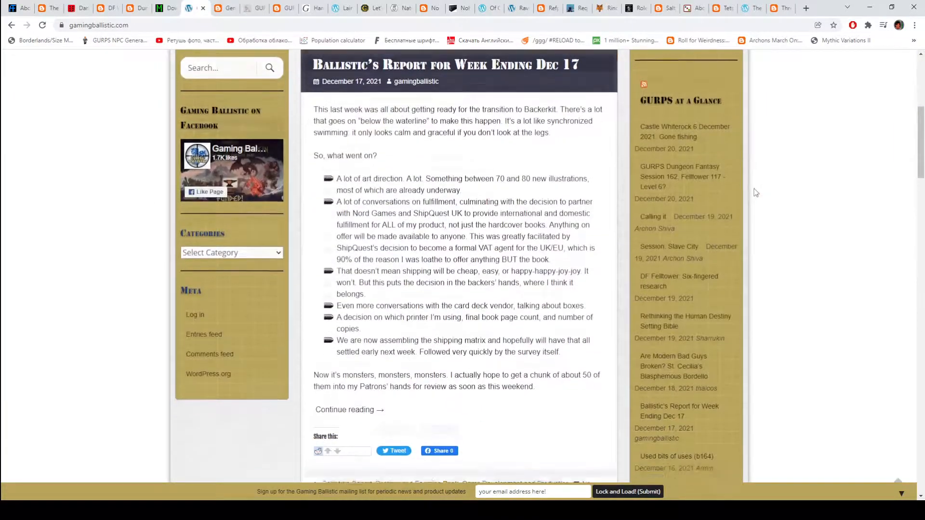
scroll(754, 190, "down", 4)
scroll(754, 191, "up", 4)
scroll(754, 192, "up", 4)
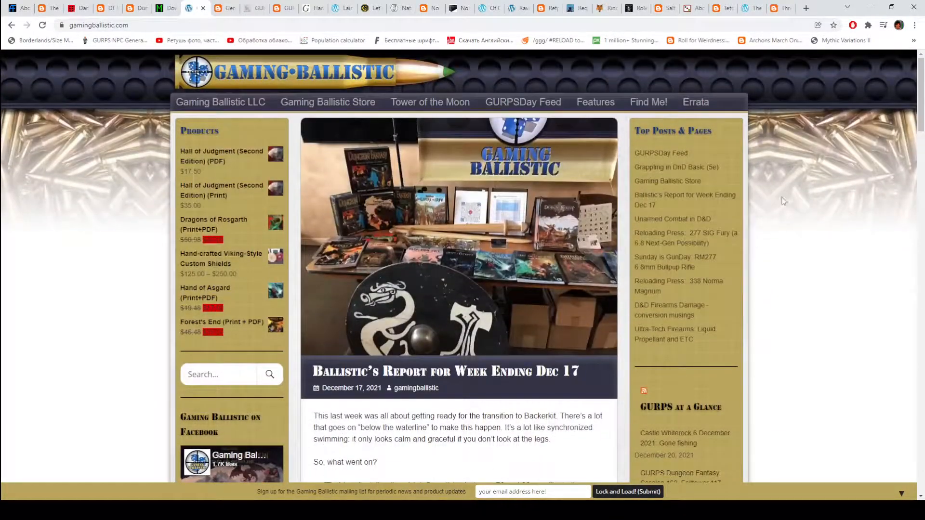
triple_click(638, 264)
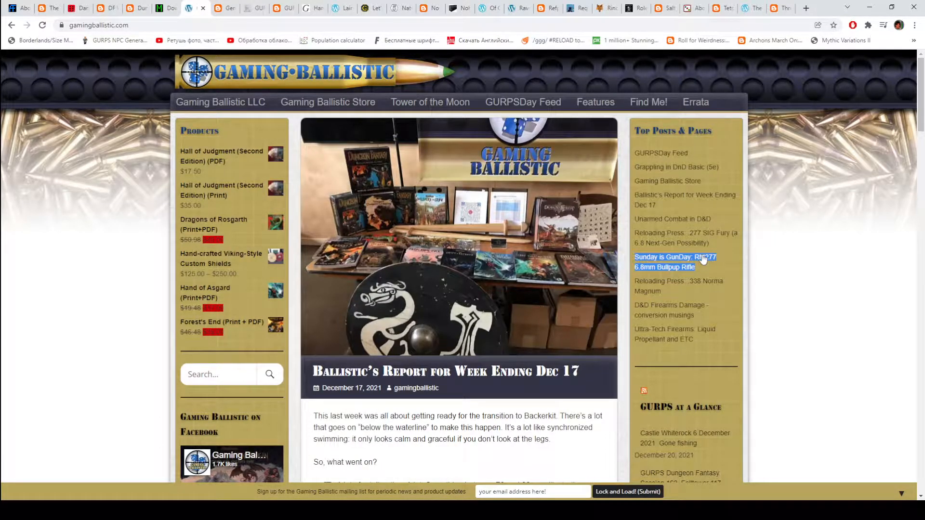
triple_click(674, 333)
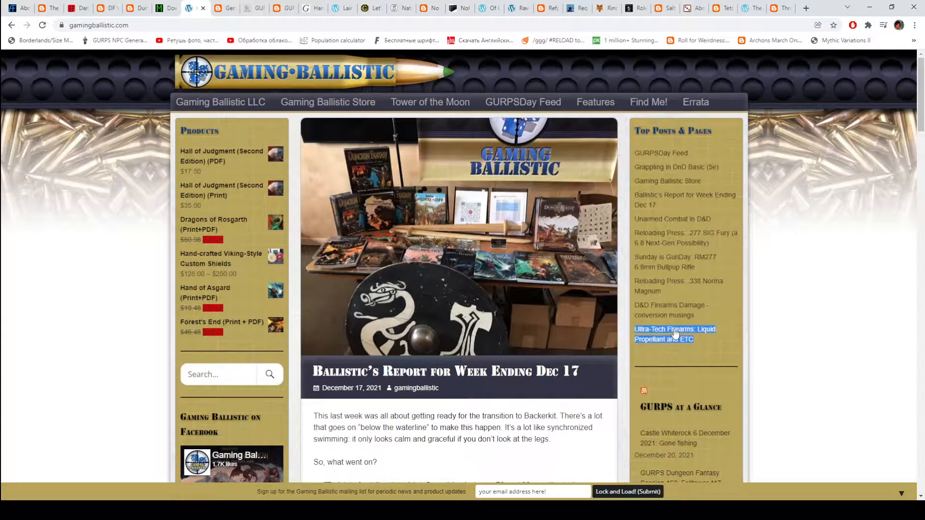
triple_click(686, 262)
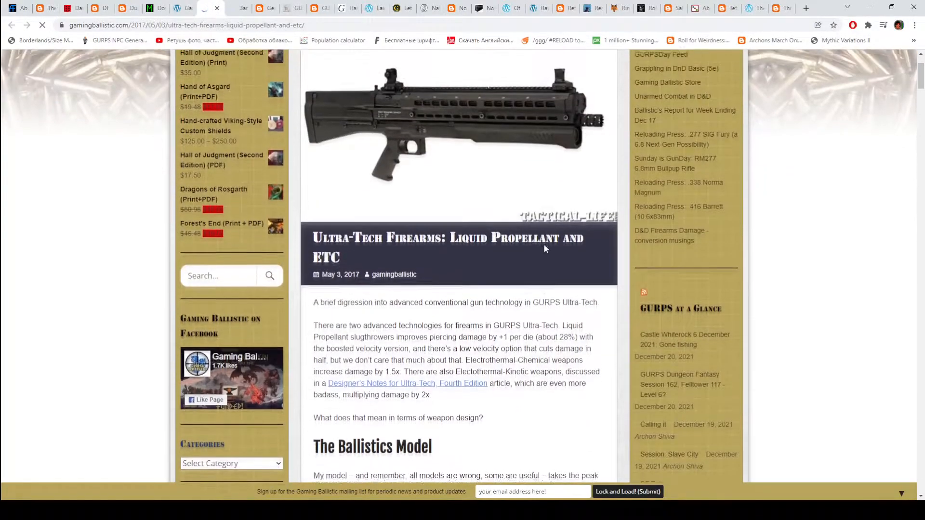
scroll(549, 268, "down", 2)
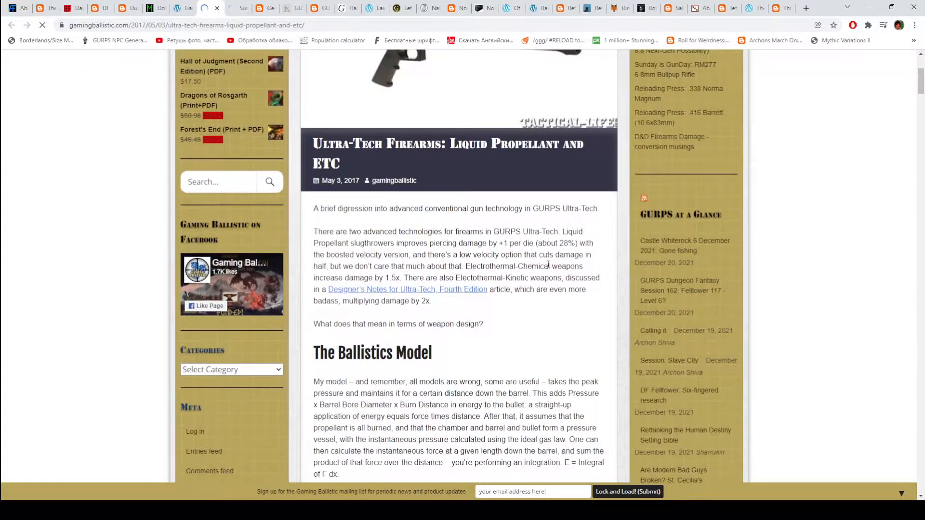
scroll(547, 266, "up", 2)
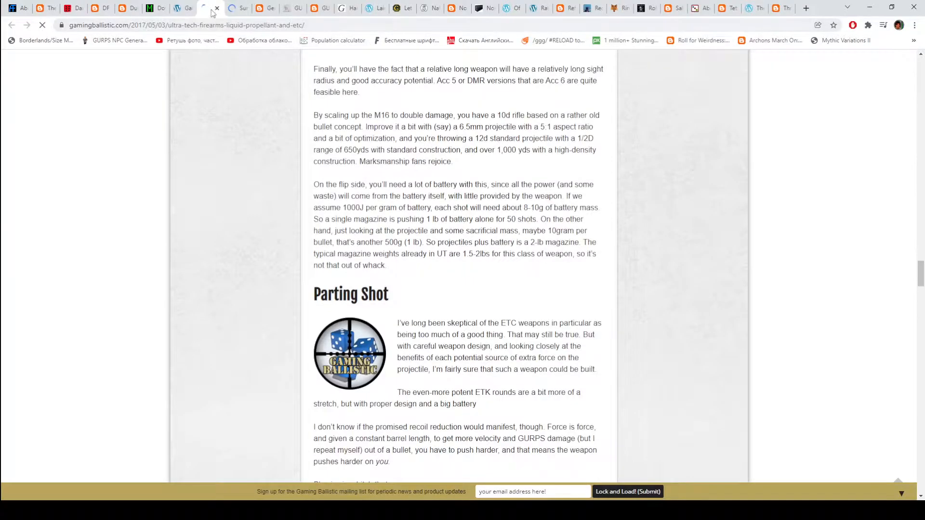
scroll(513, 140, "down", 5)
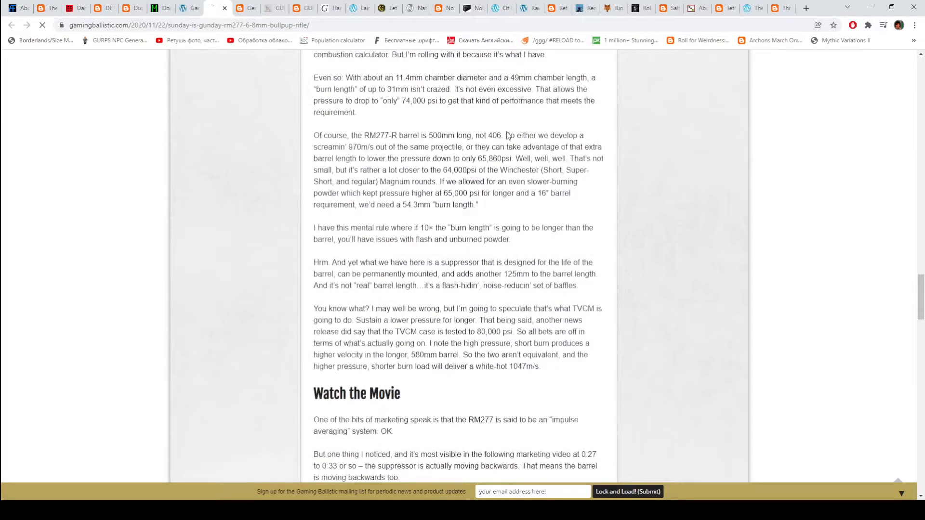
scroll(508, 136, "down", 3)
scroll(508, 136, "down", 2)
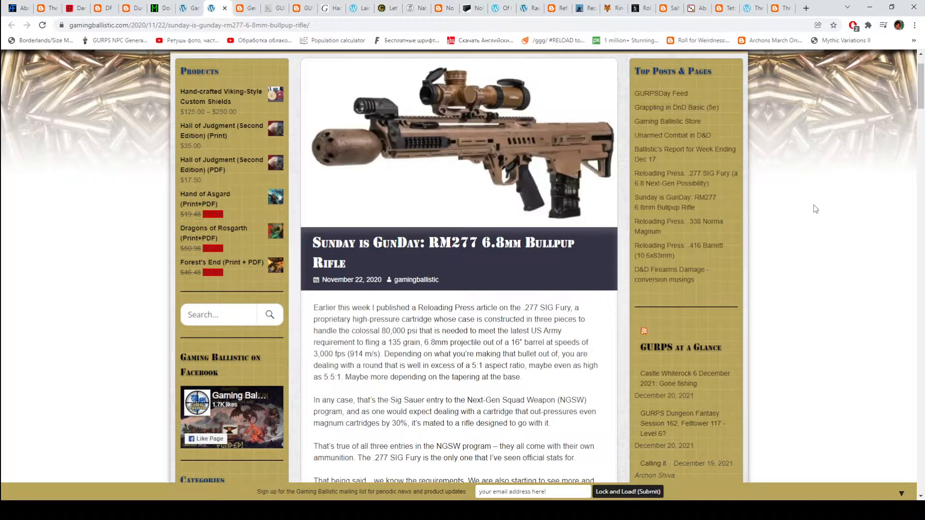
scroll(816, 234, "up", 1)
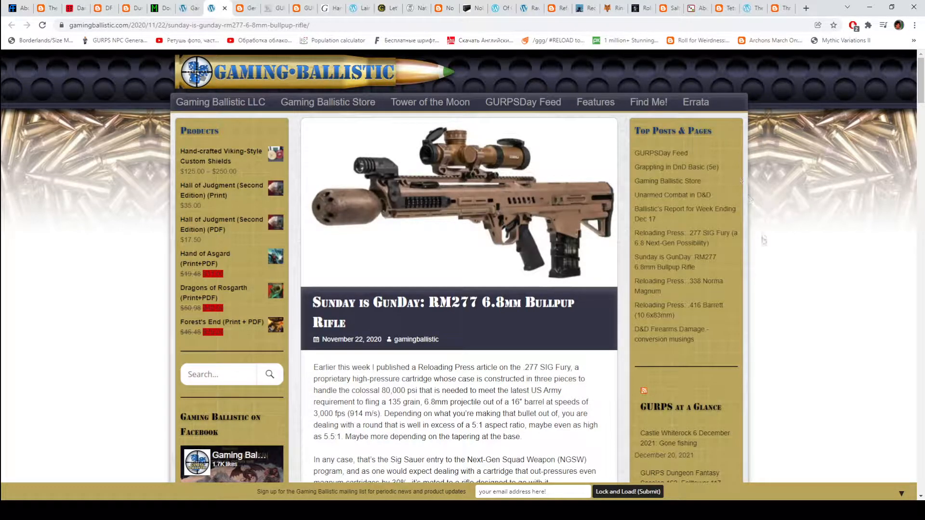
scroll(705, 244, "down", 4)
scroll(790, 246, "up", 4)
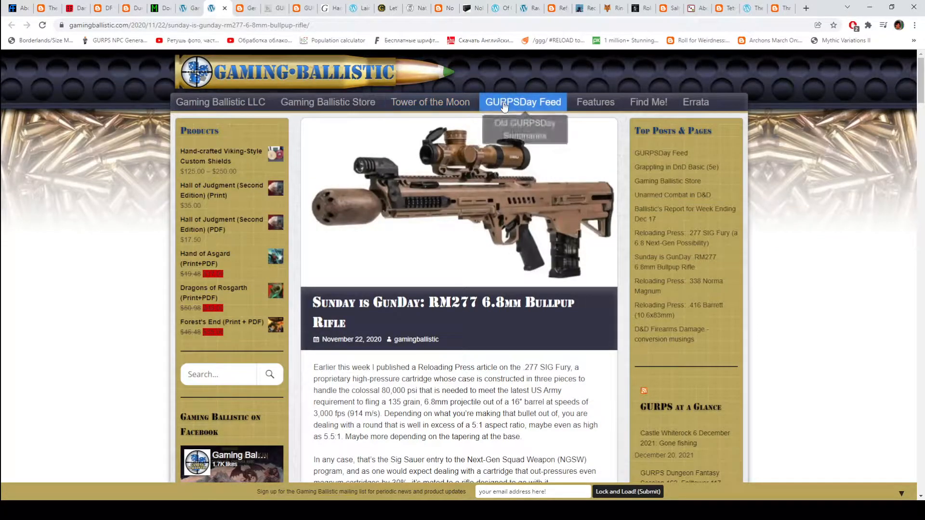
Step: View the GURPSDay Feed page, then move to the Generic Universal Eggplant blog
left_click(504, 107)
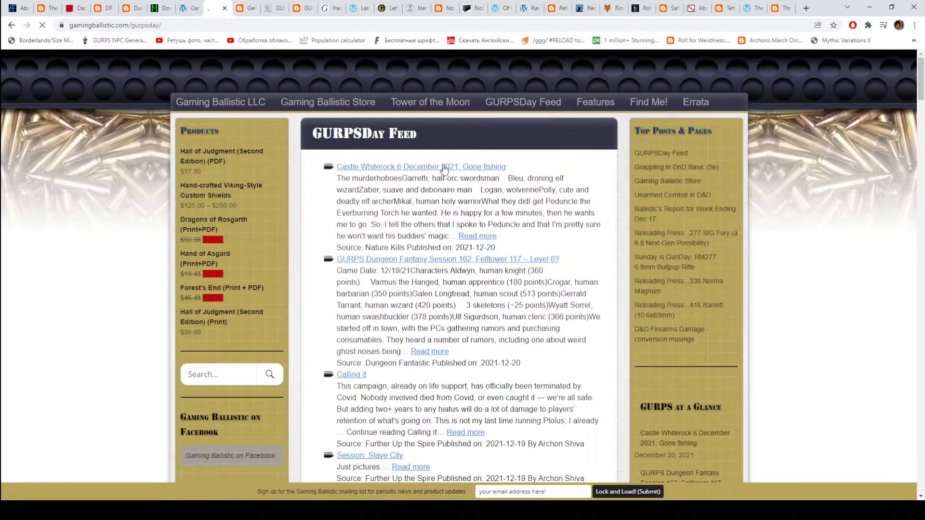
scroll(439, 180, "down", 5)
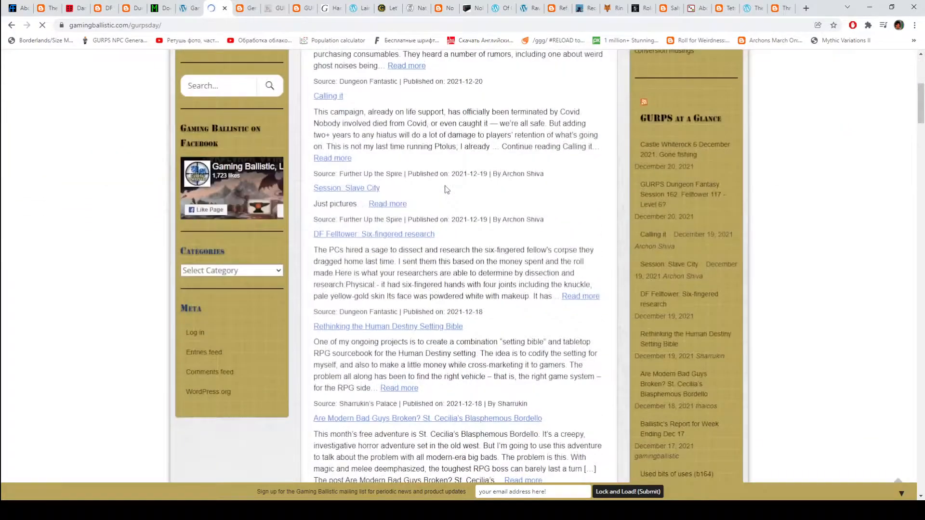
scroll(444, 190, "up", 4)
scroll(420, 183, "up", 1)
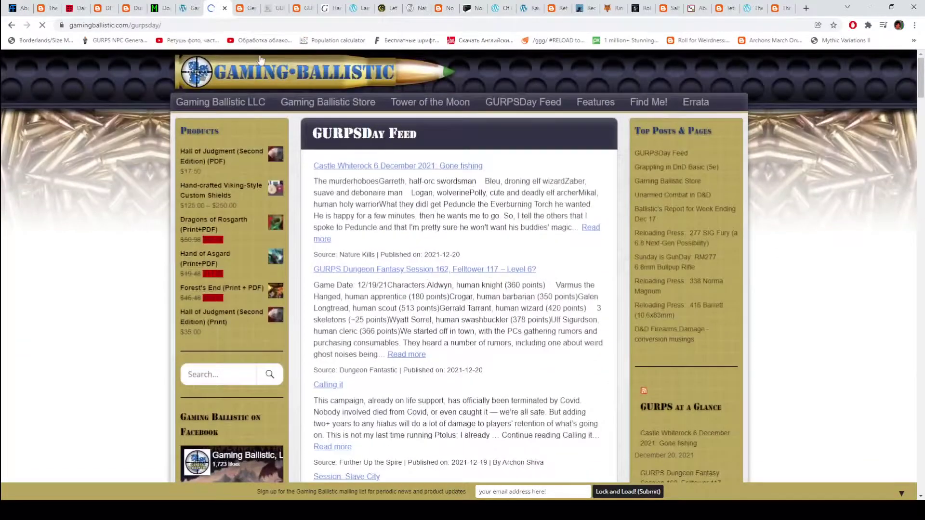
left_click(247, 11)
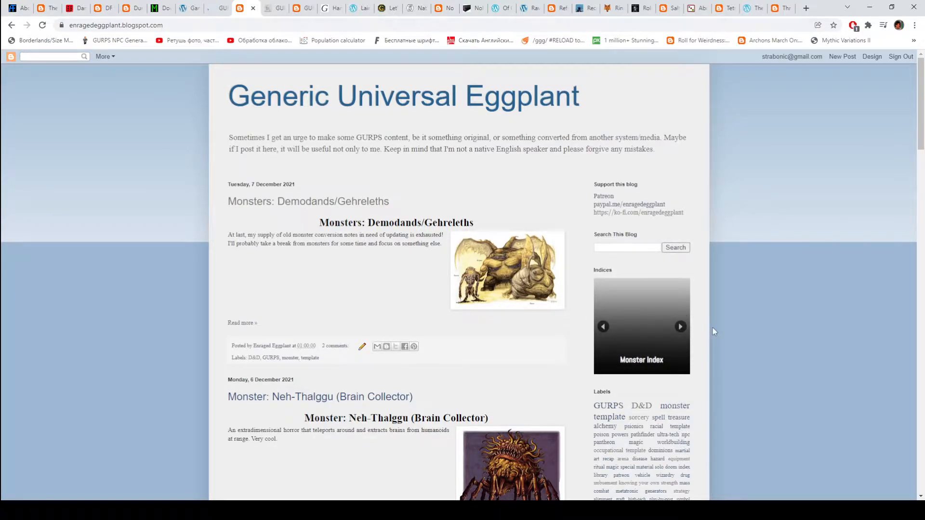
Step: Step the Indices slideshow through Powers And Abilities, Treasure and Elixir indices, then go to GURB
left_click(681, 328)
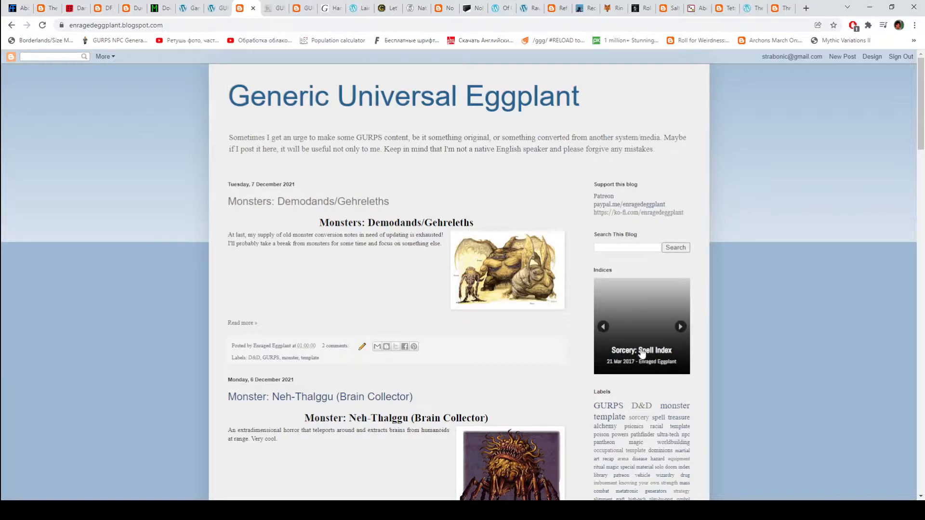
left_click(680, 329)
left_click(681, 329)
left_click(681, 329)
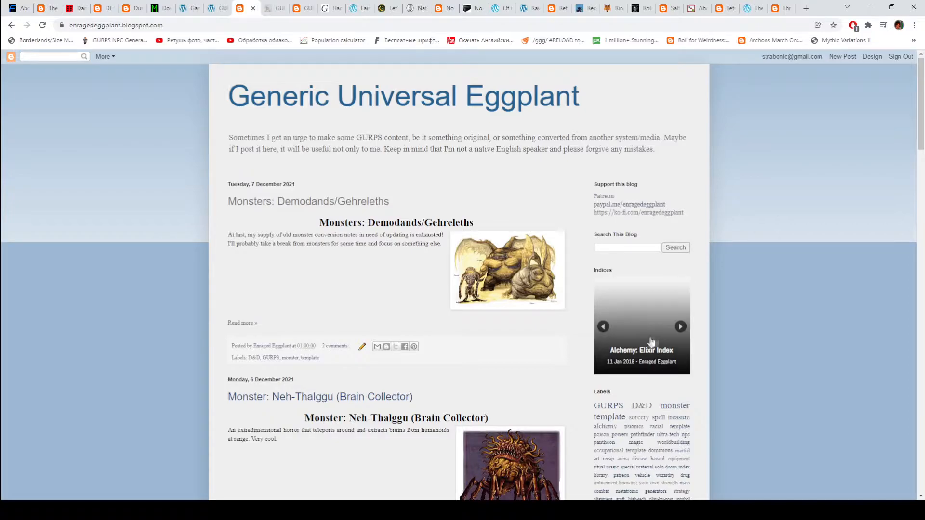
scroll(652, 333, "down", 3)
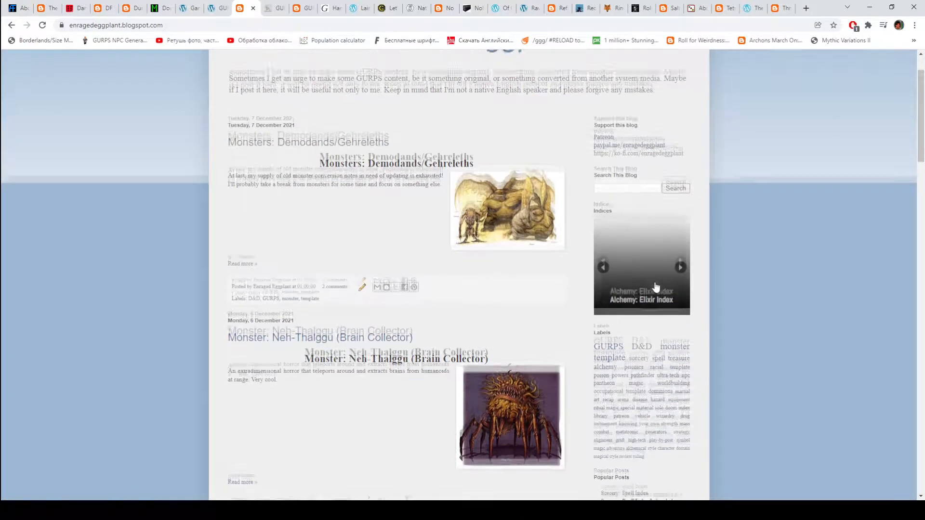
scroll(742, 207, "up", 5)
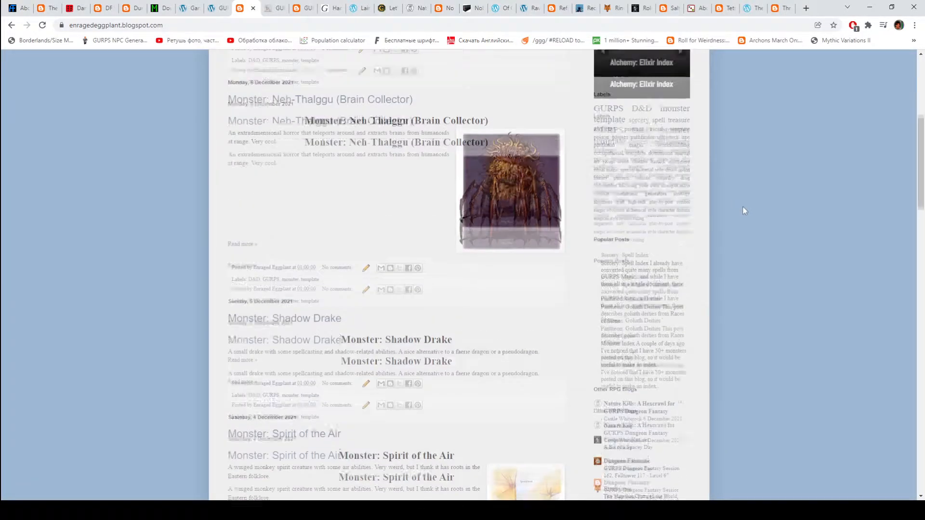
scroll(744, 217, "down", 1)
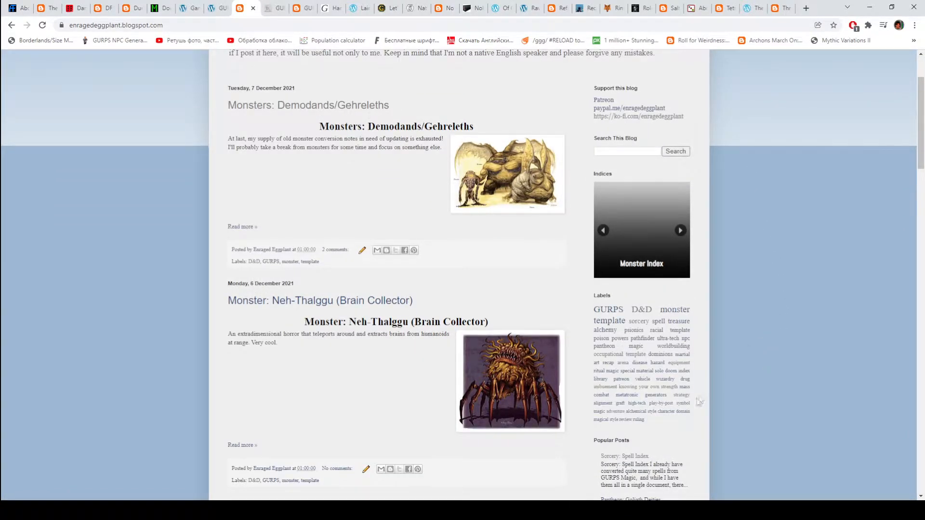
scroll(767, 333, "up", 1)
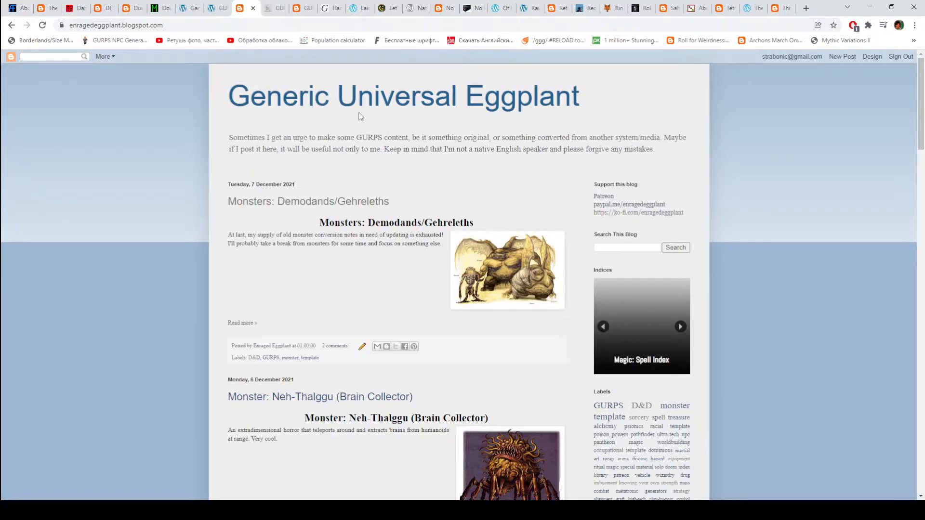
key("ctrl+Tab")
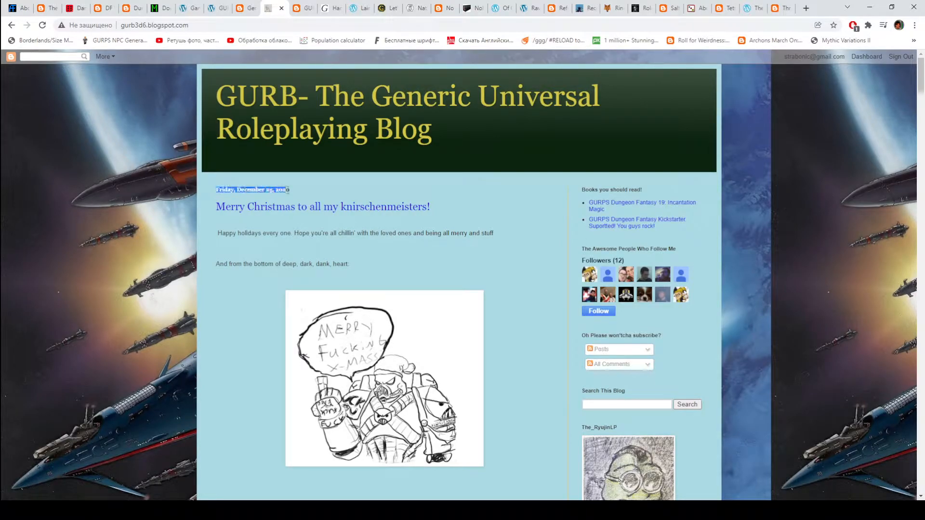
scroll(447, 222, "down", 4)
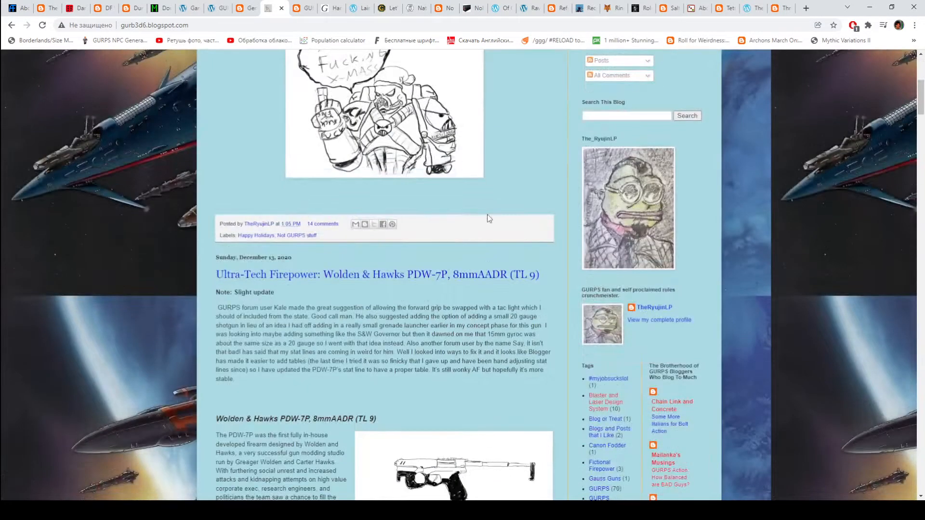
Step: Highlight the December 13, 2020 post date on GURB's homepage, then clear it
left_click_drag(297, 262, 241, 257)
left_click(376, 316)
scroll(375, 316, "down", 5)
scroll(374, 268, "up", 1)
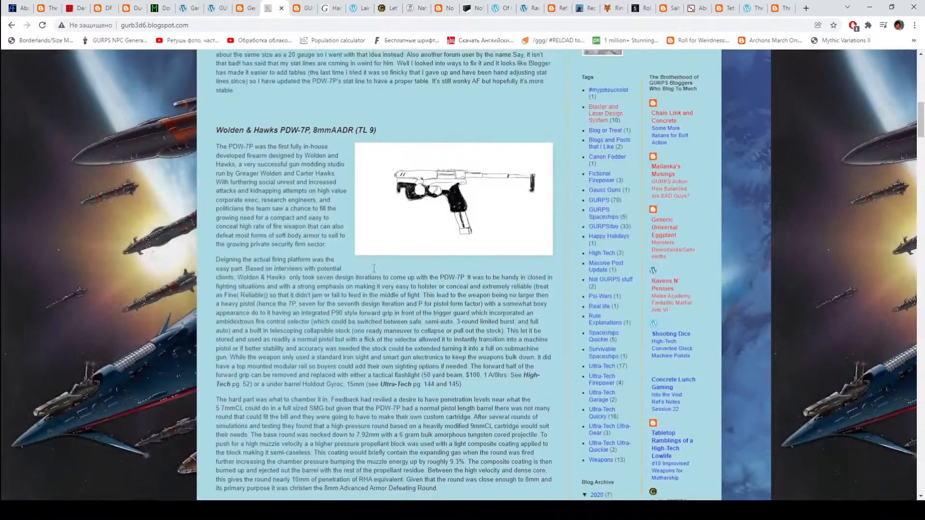
scroll(374, 269, "up", 1)
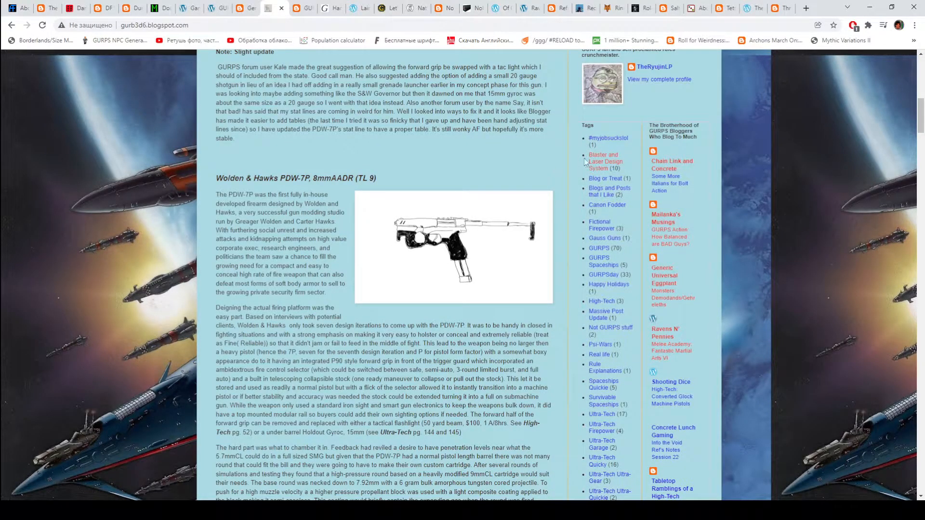
Step: List the GURB posts labelled Blaster and Laser Design System, then move to the GURPS shooting blog
left_click(599, 162)
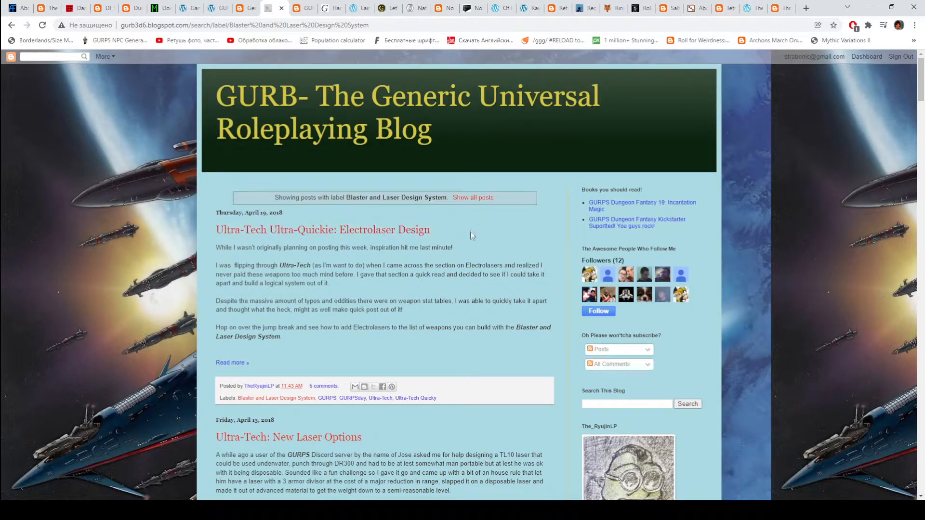
scroll(474, 234, "down", 4)
scroll(279, 157, "down", 4)
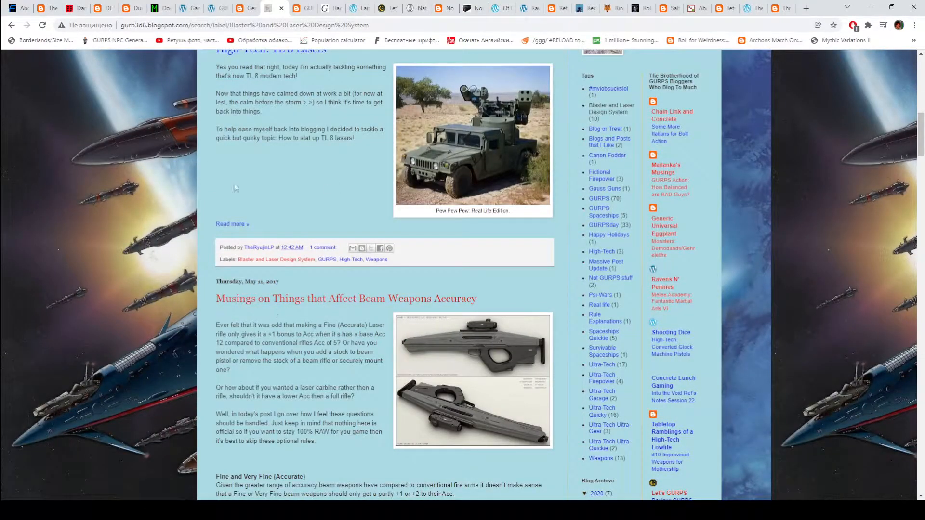
scroll(293, 195, "down", 2)
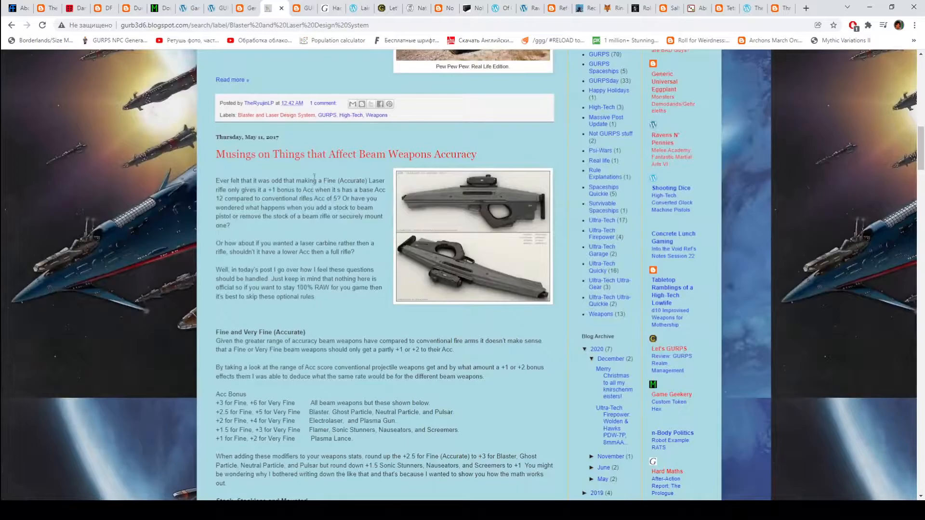
scroll(315, 175, "down", 3)
scroll(315, 176, "down", 5)
scroll(318, 181, "down", 5)
scroll(322, 193, "down", 5)
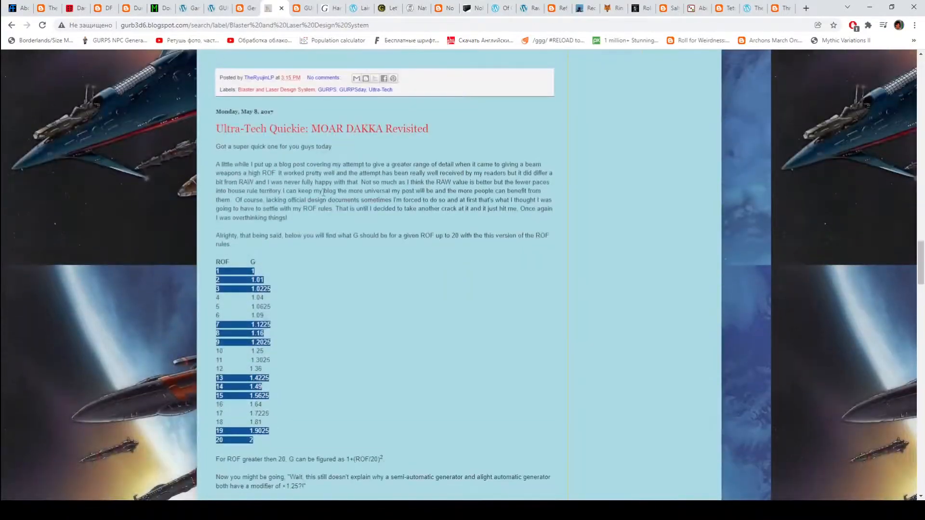
scroll(335, 180, "down", 5)
scroll(354, 188, "down", 4)
scroll(376, 195, "down", 2)
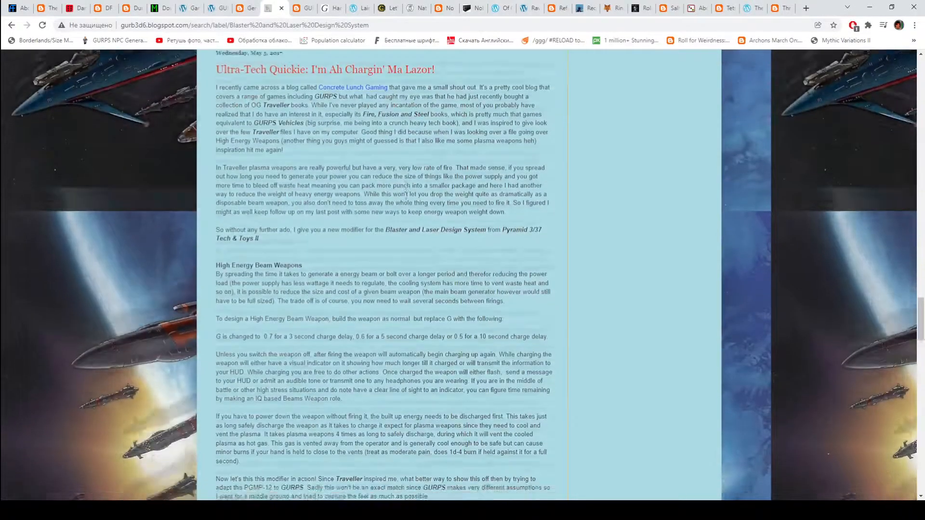
scroll(405, 203, "down", 5)
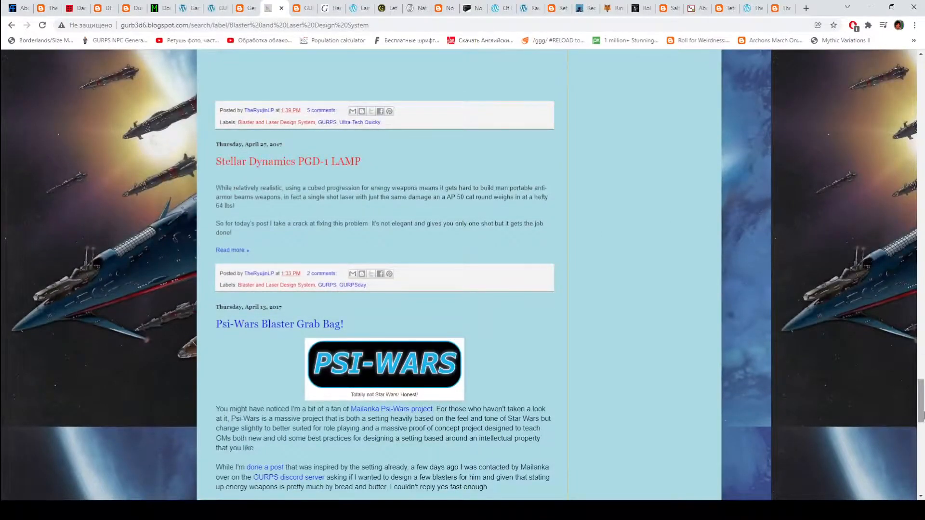
scroll(462, 275, "up", 10)
scroll(463, 275, "up", 10)
scroll(462, 275, "up", 5)
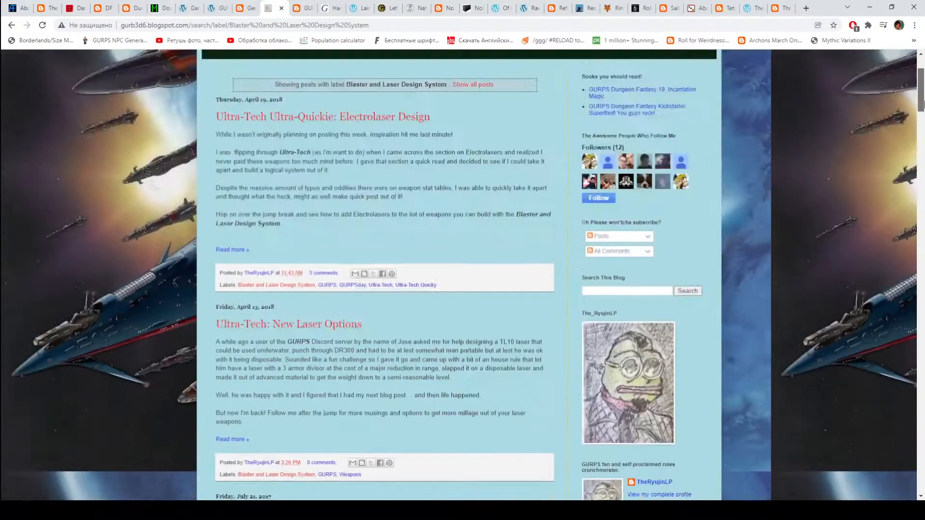
left_click(300, 9)
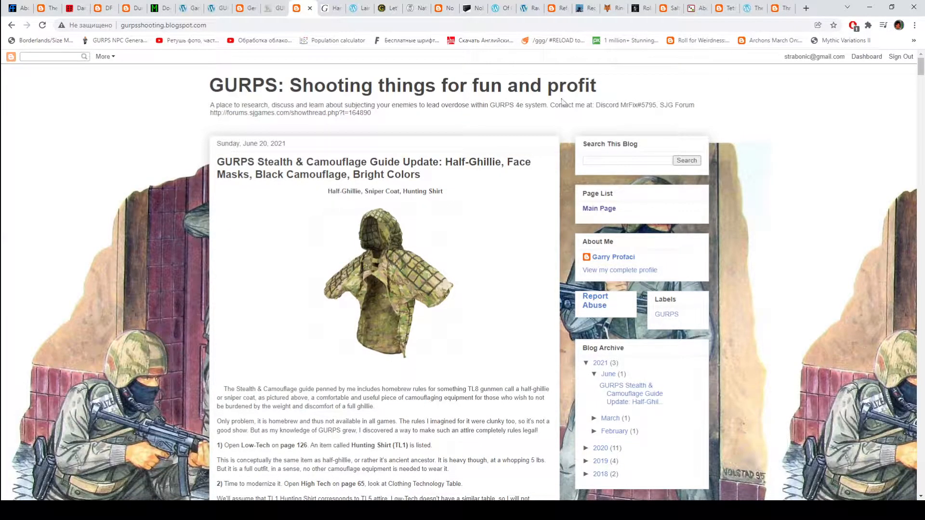
Step: Highlight the contact handle in the shooting blog's description, then clear the selection
left_click_drag(621, 104, 636, 104)
left_click(504, 115)
scroll(448, 173, "down", 3)
scroll(621, 143, "up", 2)
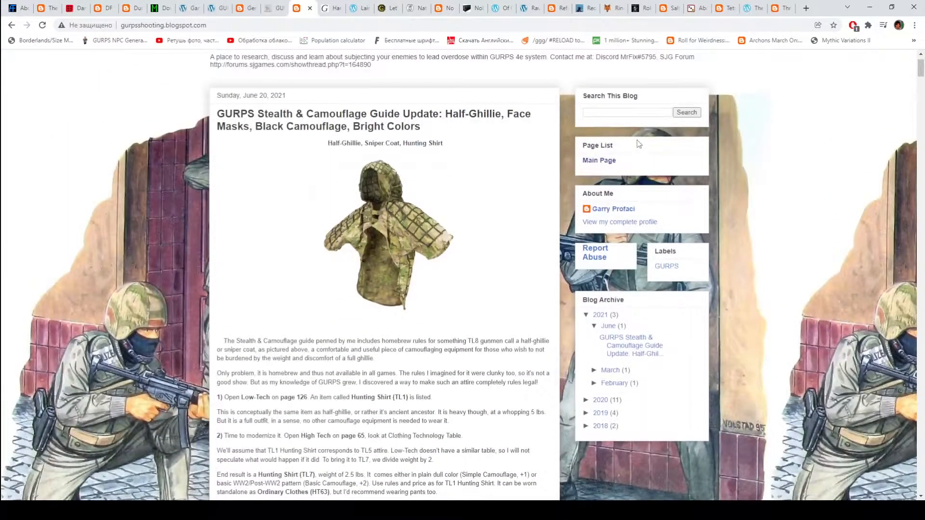
scroll(506, 340, "up", 1)
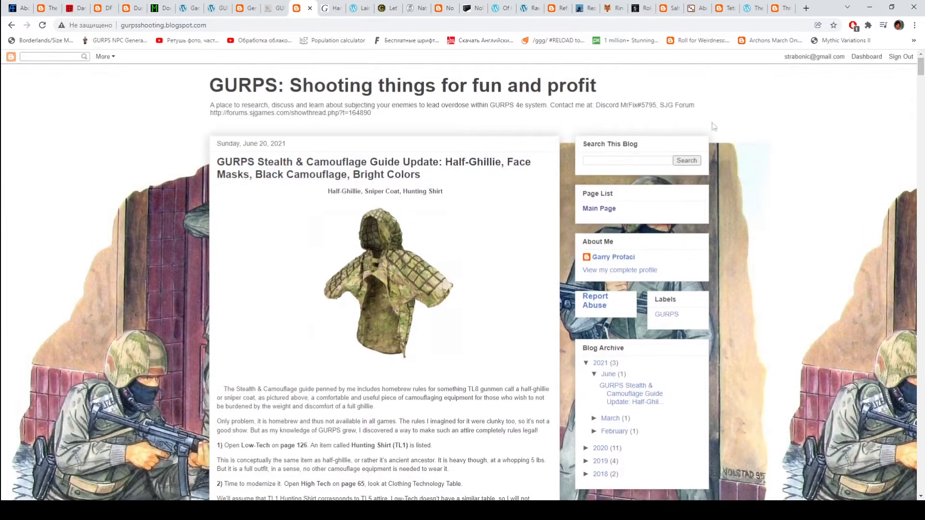
left_click_drag(922, 67, 921, 69)
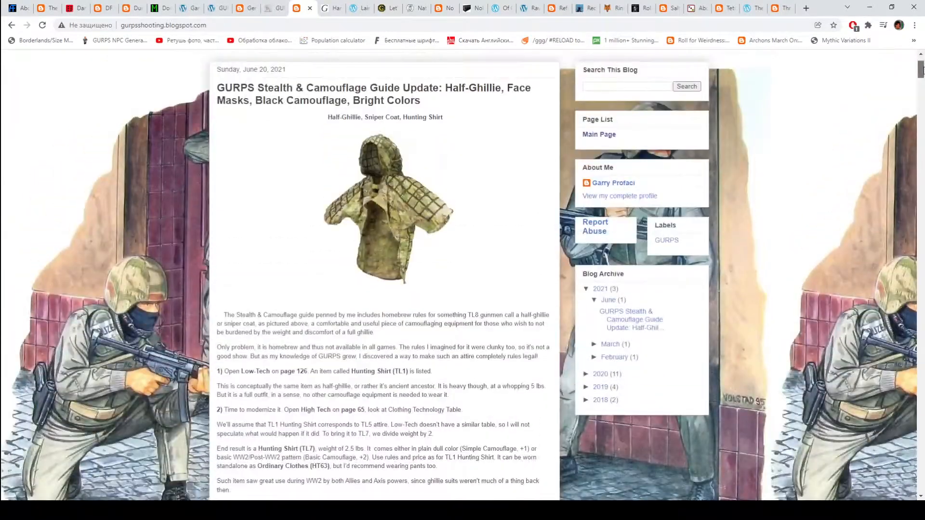
mouse_move(921, 68)
left_mouse_down()
mouse_move(922, 123)
mouse_move(922, 110)
left_mouse_up()
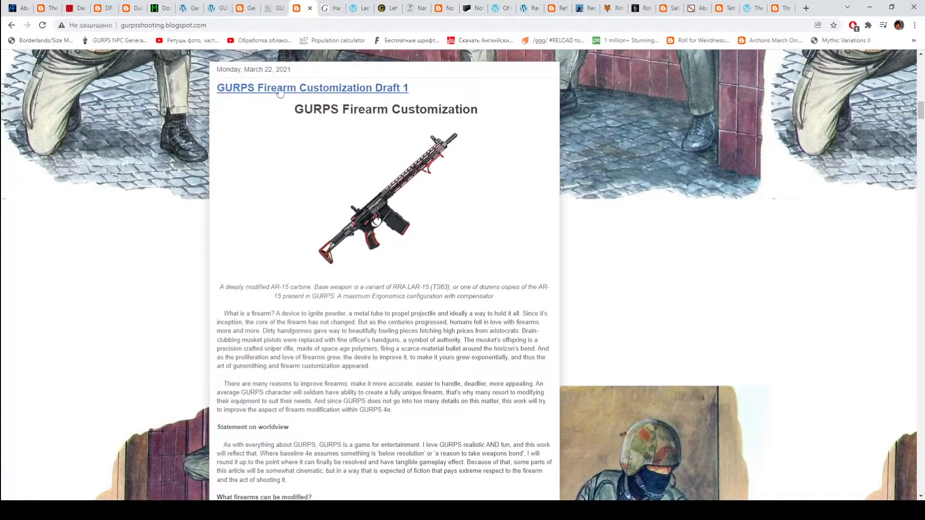
scroll(443, 139, "down", 5)
scroll(454, 166, "down", 4)
scroll(454, 166, "down", 6)
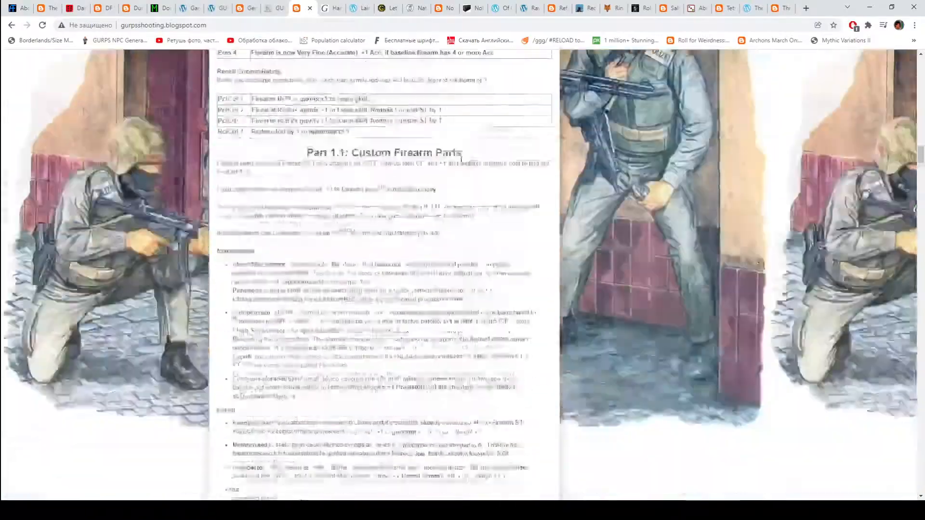
scroll(466, 160, "down", 5)
scroll(466, 160, "down", 10)
scroll(470, 158, "down", 5)
scroll(471, 159, "up", 2)
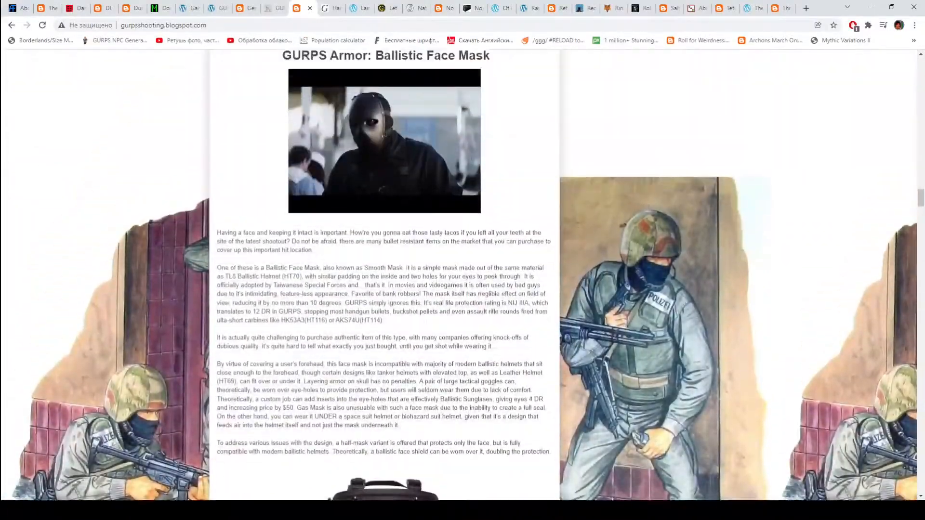
scroll(473, 166, "up", 2)
scroll(473, 165, "down", 5)
scroll(475, 164, "down", 5)
scroll(477, 163, "down", 5)
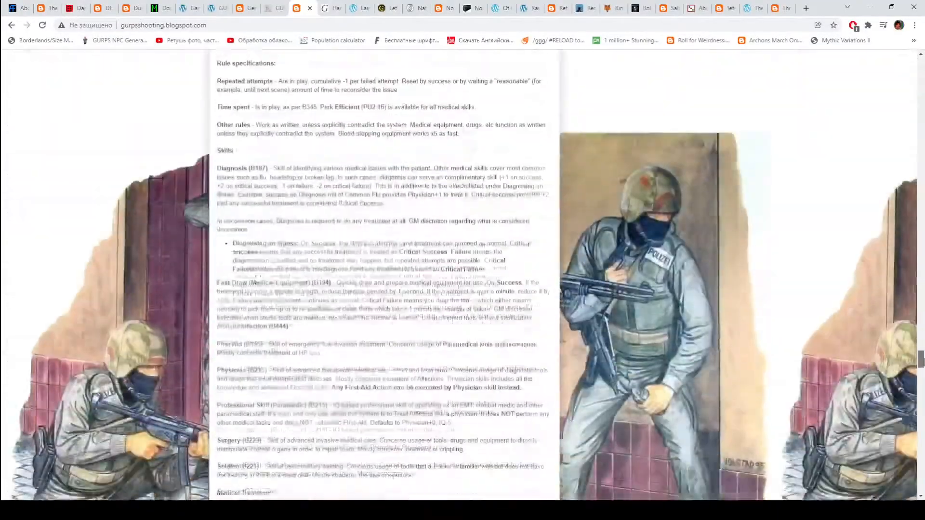
scroll(384, 274, "down", 5)
scroll(384, 274, "down", 5)
scroll(384, 275, "down", 4)
scroll(384, 274, "down", 5)
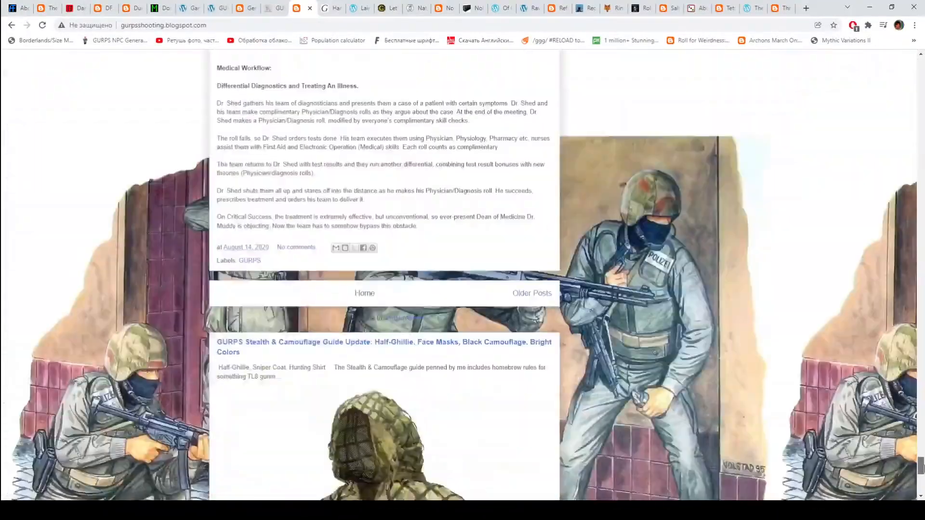
scroll(384, 275, "down", 5)
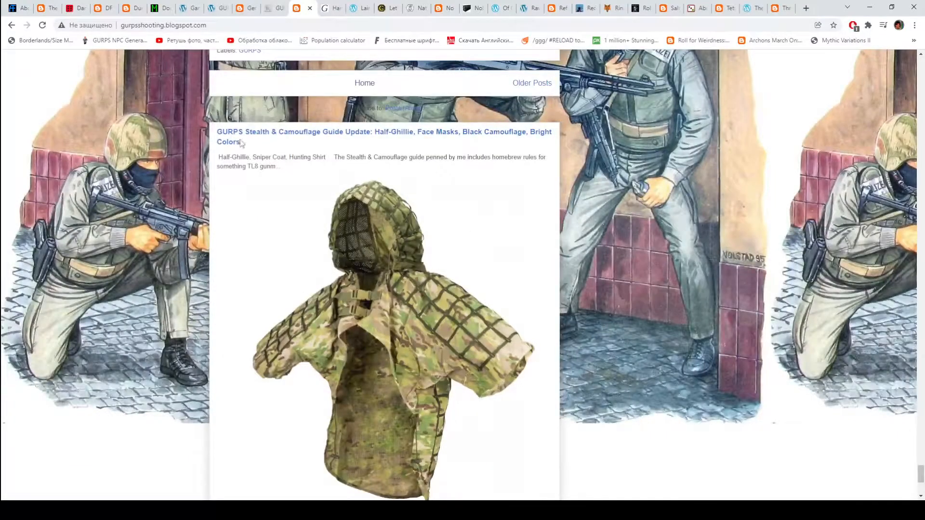
scroll(394, 140, "down", 3)
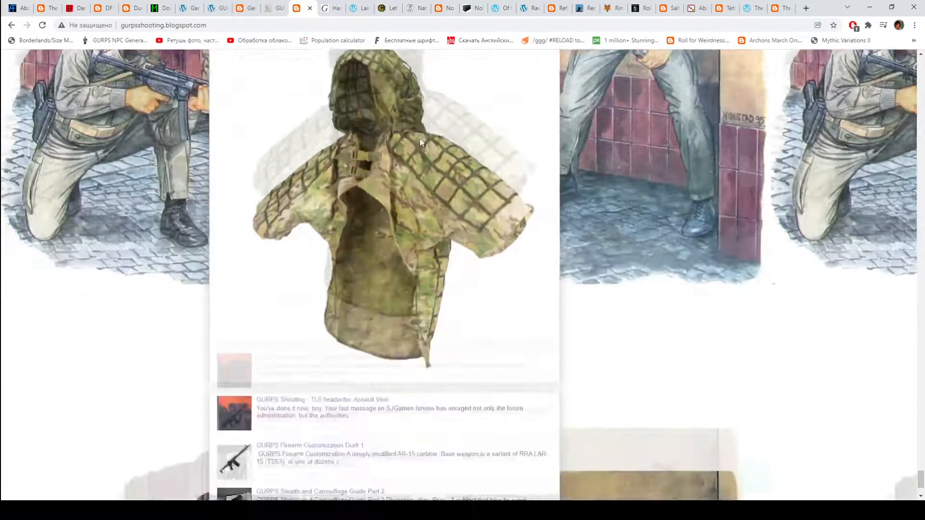
scroll(530, 186, "down", 3)
left_click_drag(921, 481, 921, 318)
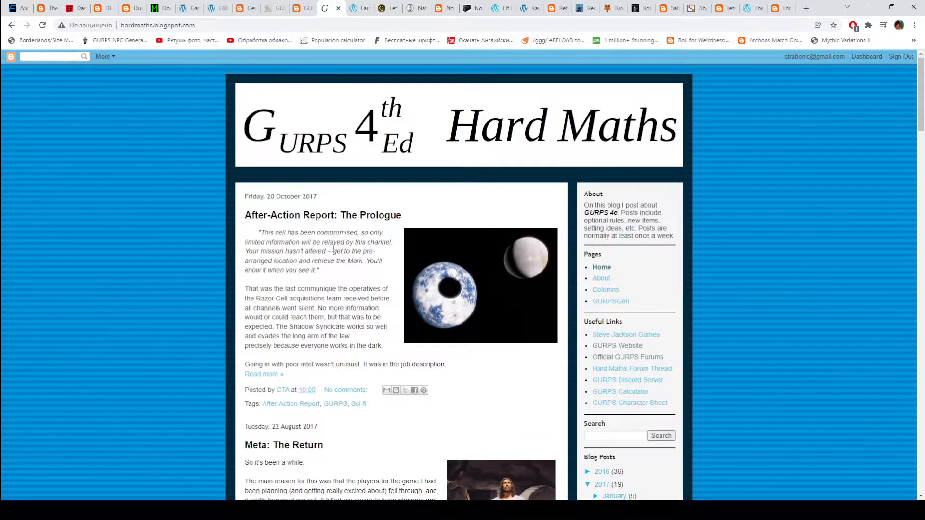
scroll(331, 250, "down", 3)
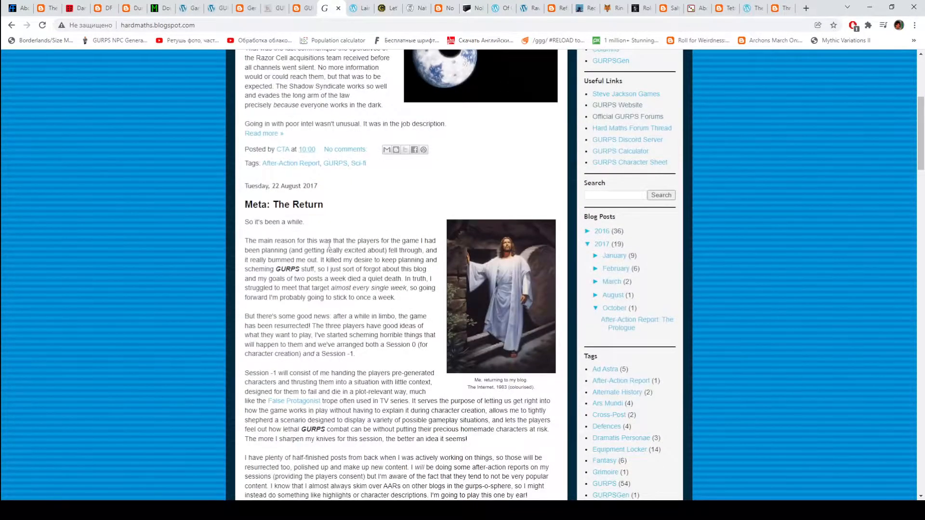
Step: Return to the Hard Maths blog and expand its January, February and March 2017 archive lists
left_click(269, 8)
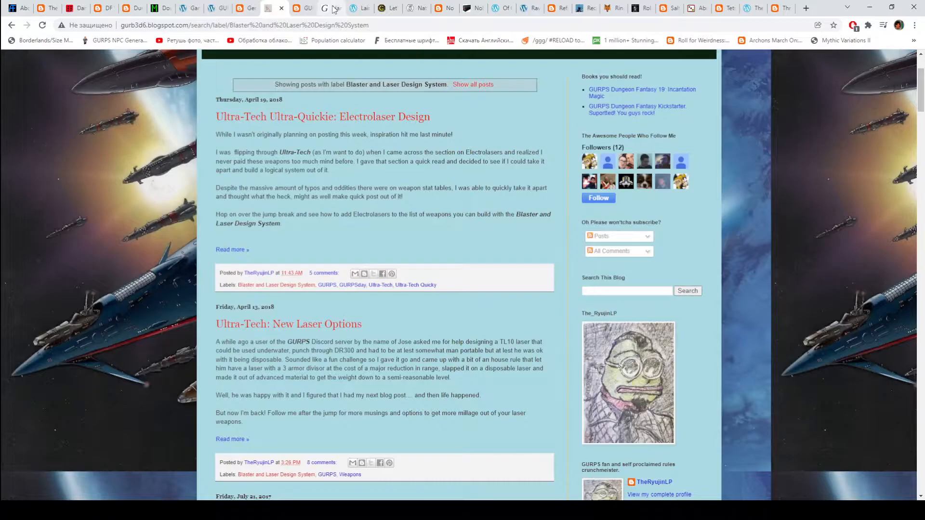
left_click(334, 9)
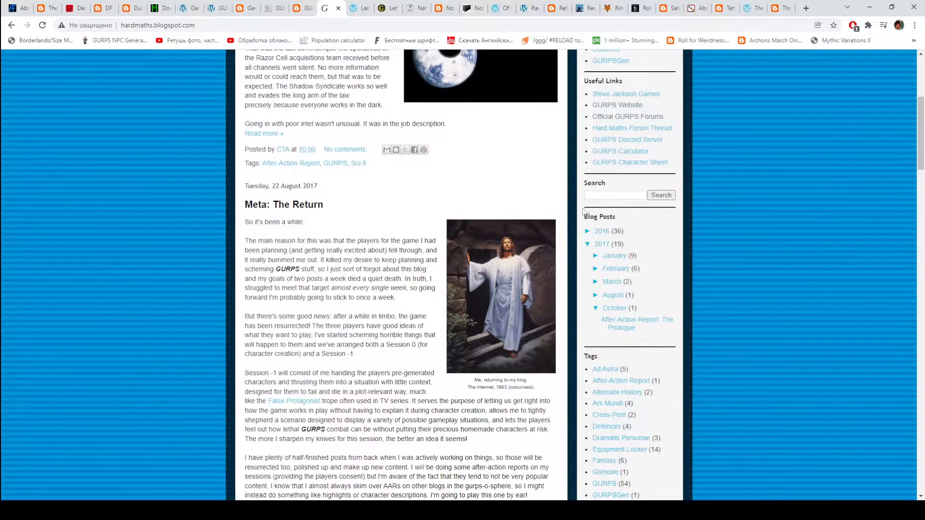
left_click(594, 257)
scroll(664, 184, "down", 2)
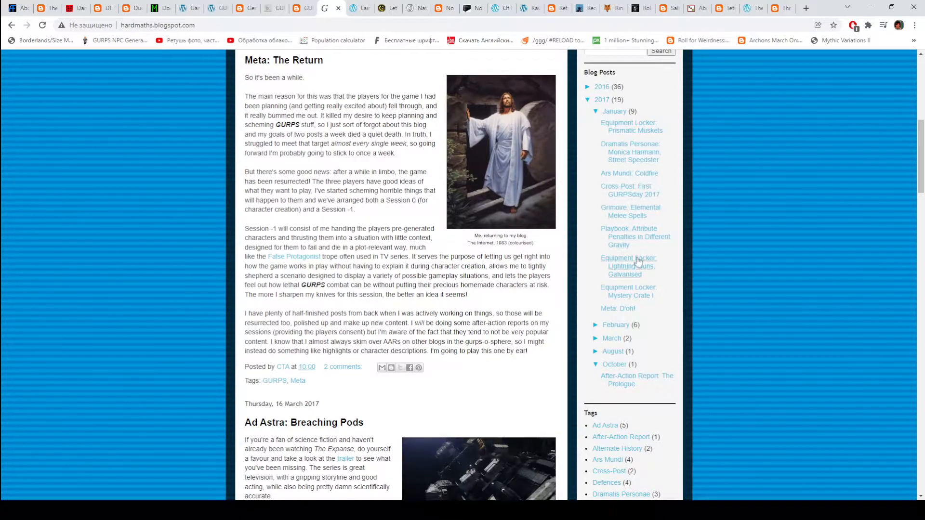
left_click(595, 324)
scroll(668, 313, "down", 1)
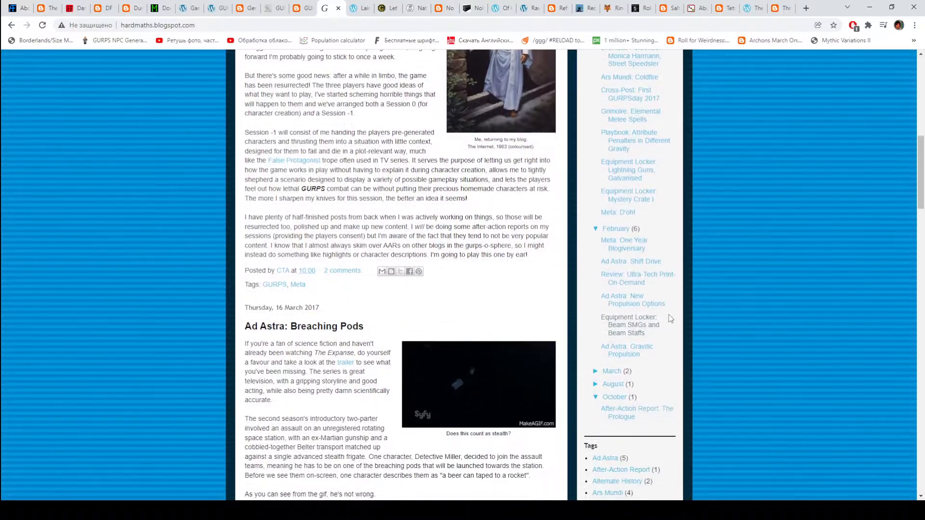
scroll(669, 314, "down", 1)
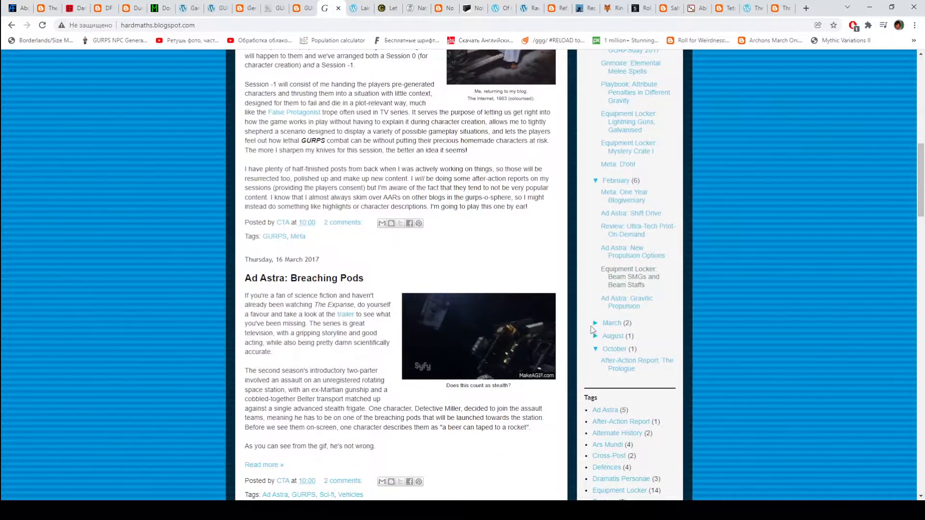
left_click(595, 323)
scroll(595, 289, "down", 1)
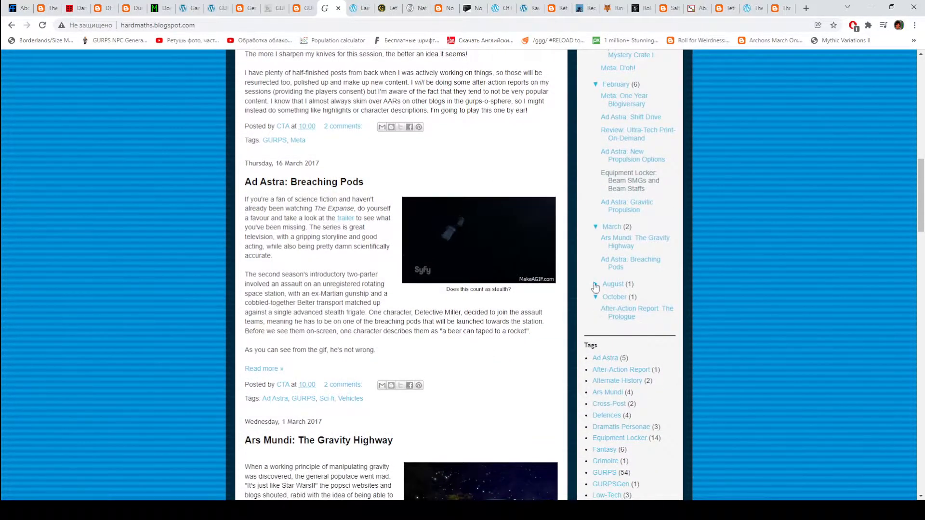
scroll(651, 328, "up", 1)
scroll(651, 329, "up", 3)
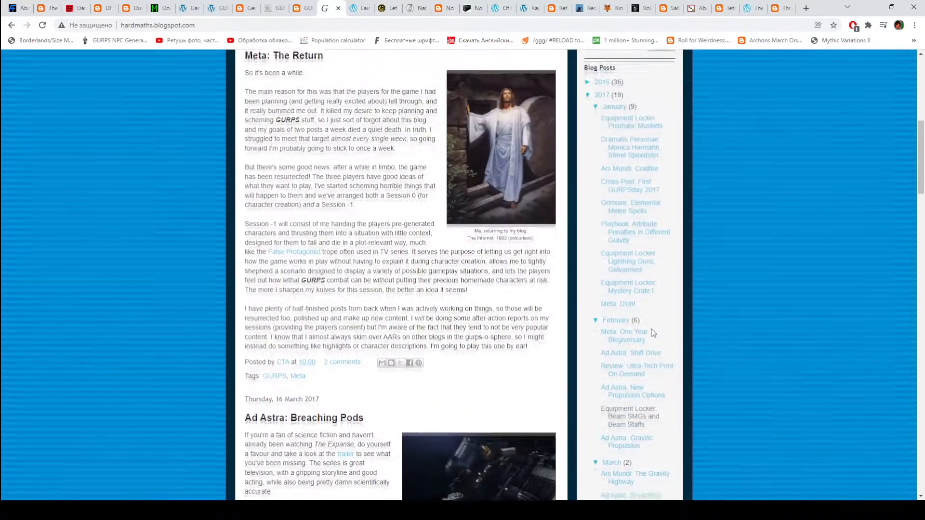
scroll(651, 329, "up", 2)
Step: Expand the 2016 archive and its April, May, June and October post lists
left_click(588, 183)
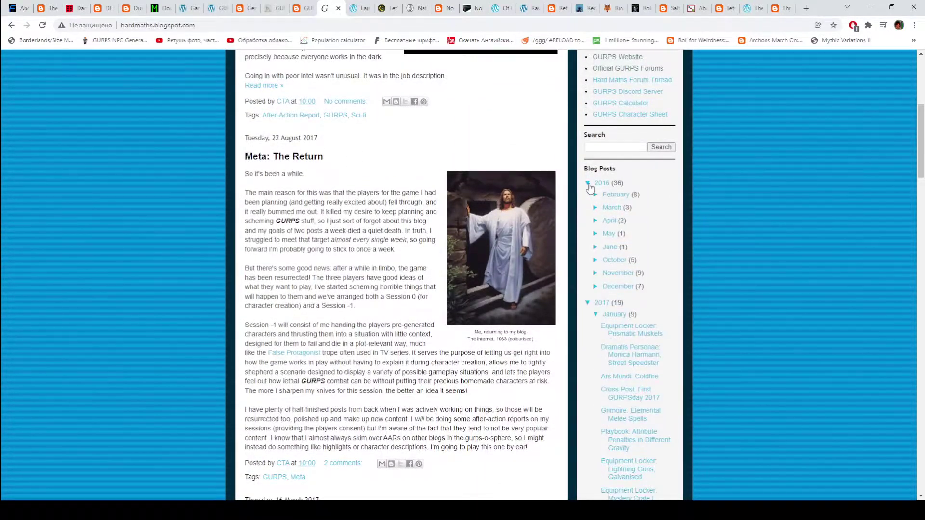
left_click(595, 220)
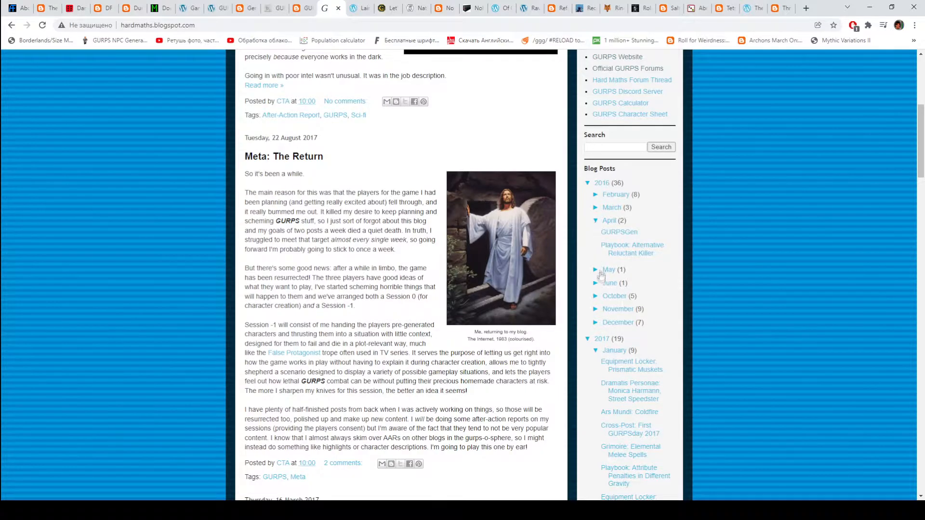
left_click(595, 271)
left_click(597, 316)
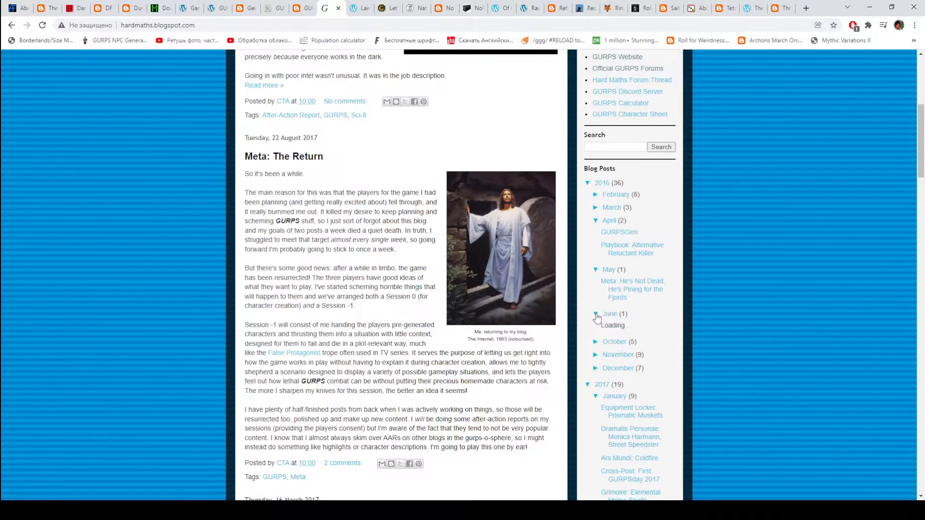
left_click(595, 351)
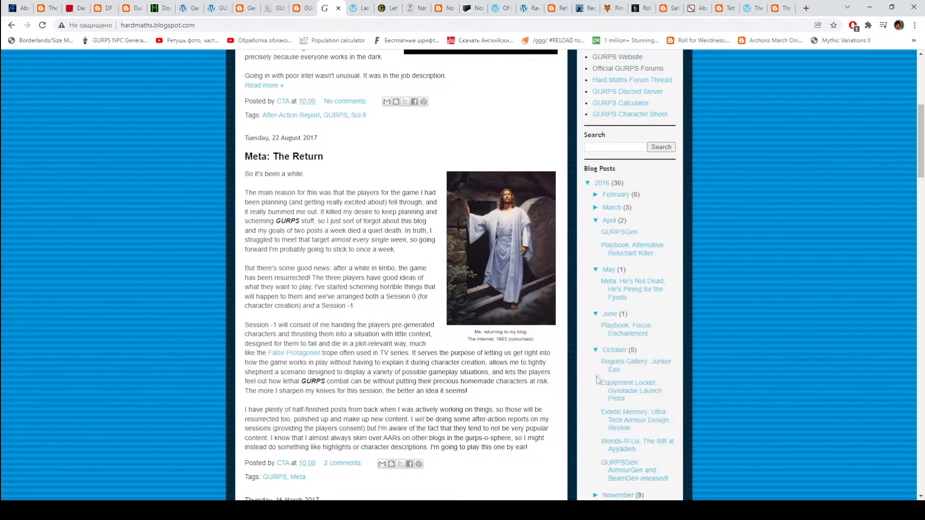
scroll(599, 373, "down", 1)
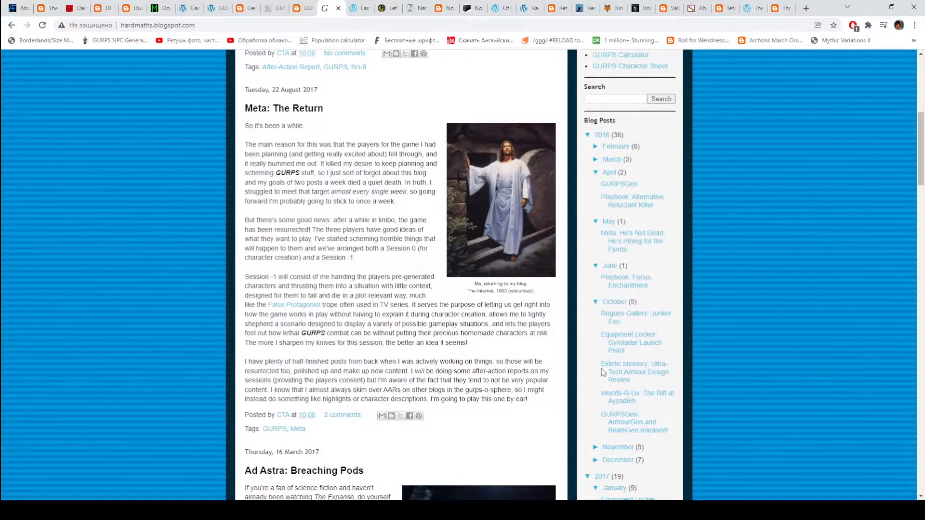
scroll(310, 216, "up", 2)
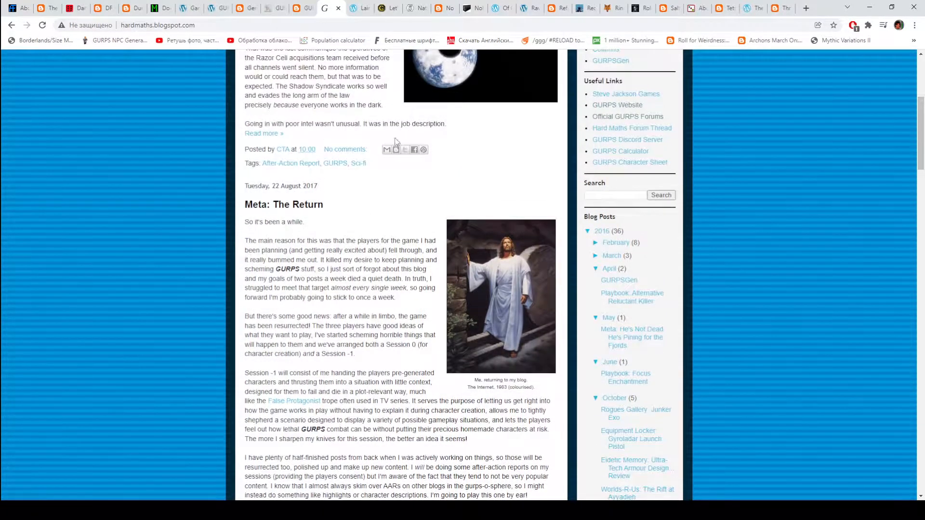
scroll(376, 166, "up", 3)
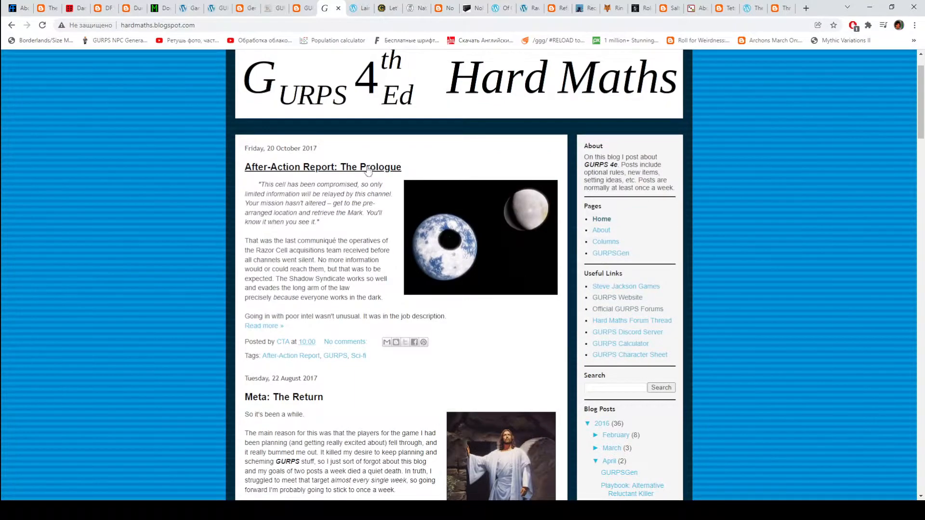
Step: Highlight the newest post's date, clear it, then move to the Lair of the Chaotic GM blog
left_click_drag(322, 149, 188, 155)
left_click(316, 220)
left_click(357, 10)
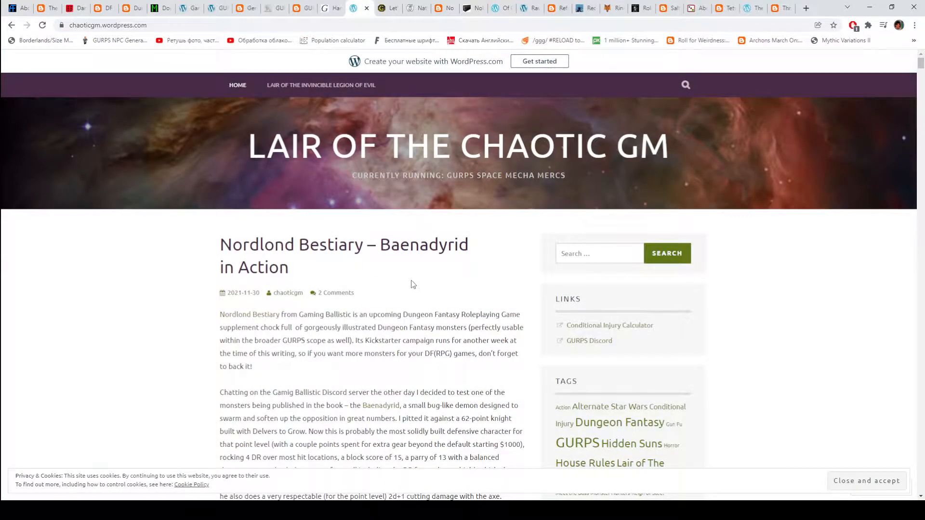
scroll(411, 284, "down", 5)
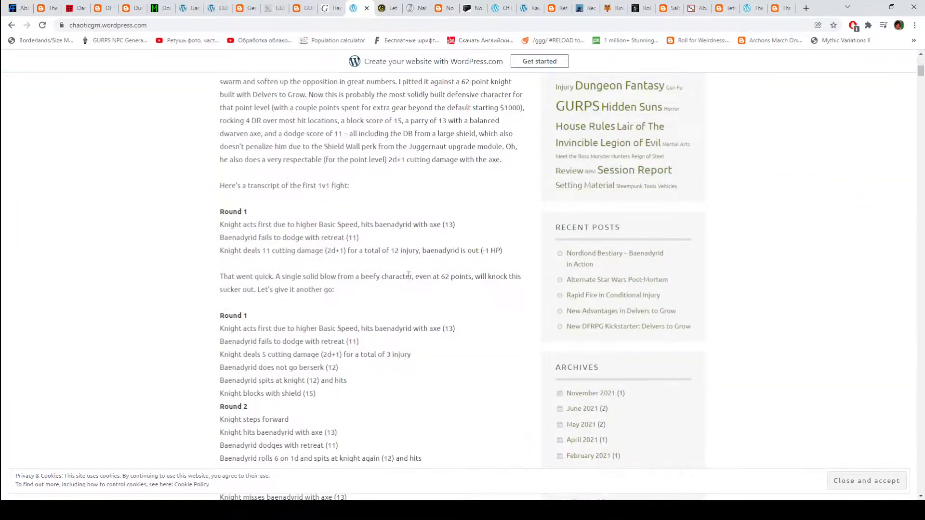
scroll(412, 274, "down", 5)
scroll(412, 271, "down", 5)
scroll(411, 269, "down", 5)
scroll(415, 267, "down", 5)
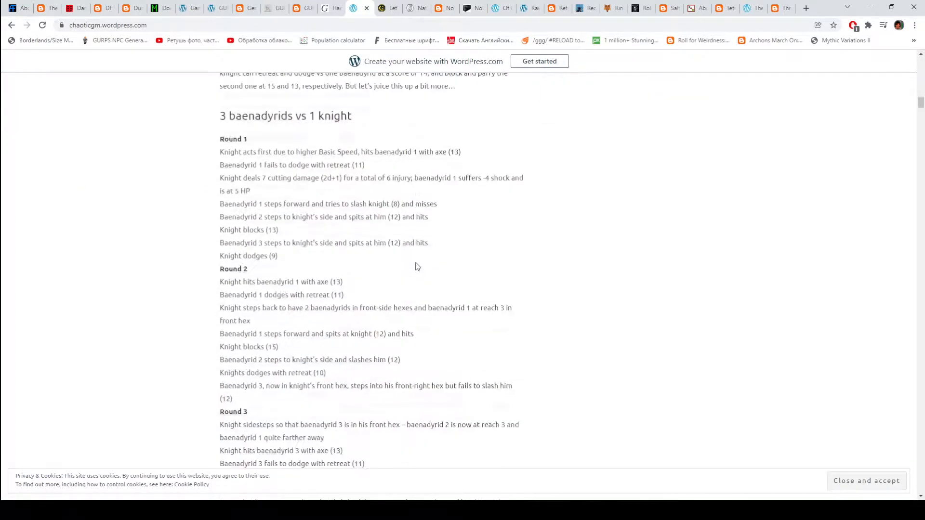
scroll(417, 266, "down", 5)
scroll(418, 265, "down", 5)
scroll(420, 264, "down", 5)
scroll(420, 265, "down", 5)
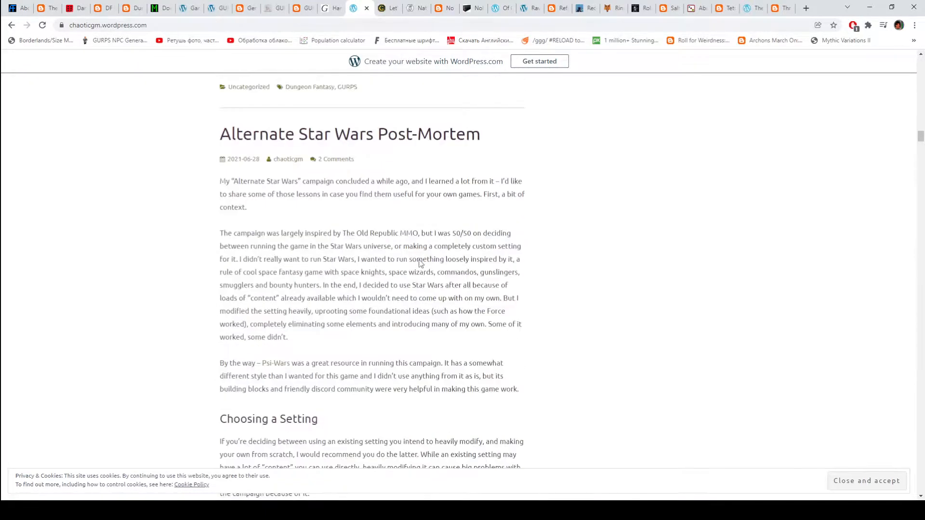
scroll(423, 265, "down", 4)
scroll(423, 265, "down", 4)
scroll(760, 196, "down", 4)
scroll(831, 186, "down", 5)
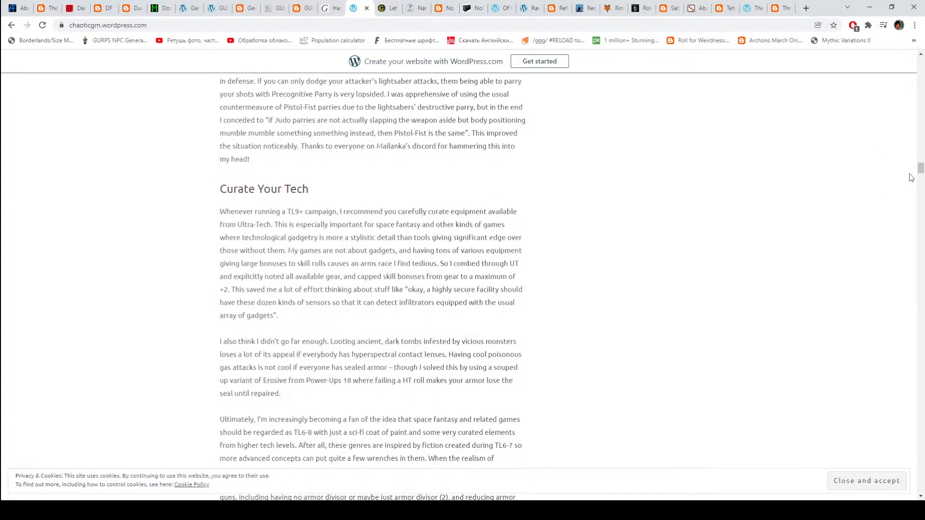
left_click_drag(921, 170, 921, 194)
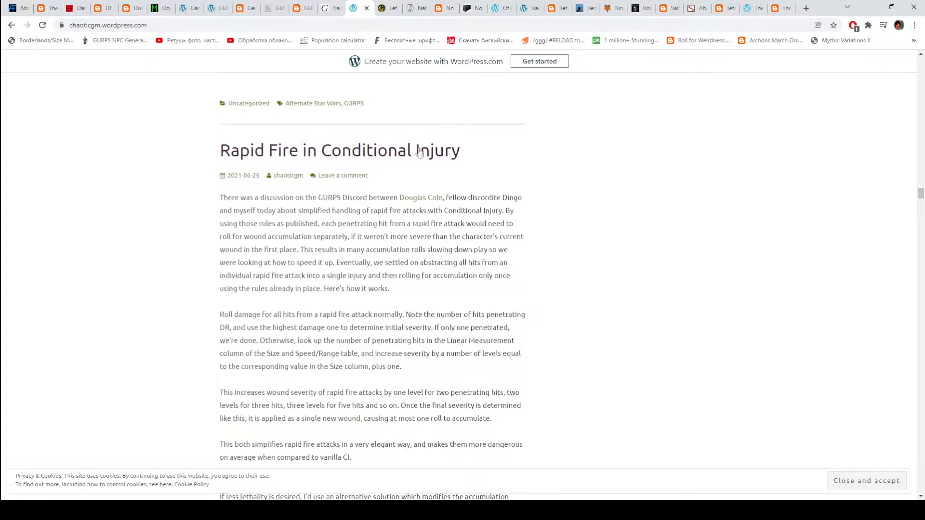
scroll(640, 155, "down", 2)
scroll(754, 200, "down", 5)
scroll(807, 217, "down", 4)
scroll(420, 206, "up", 1)
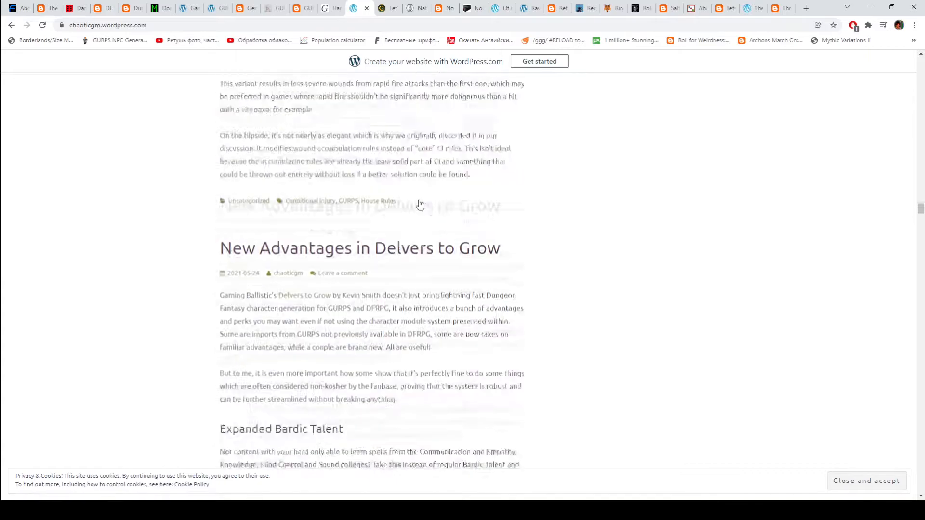
scroll(421, 206, "up", 10)
scroll(258, 296, "up", 3)
scroll(440, 266, "down", 5)
scroll(548, 274, "down", 5)
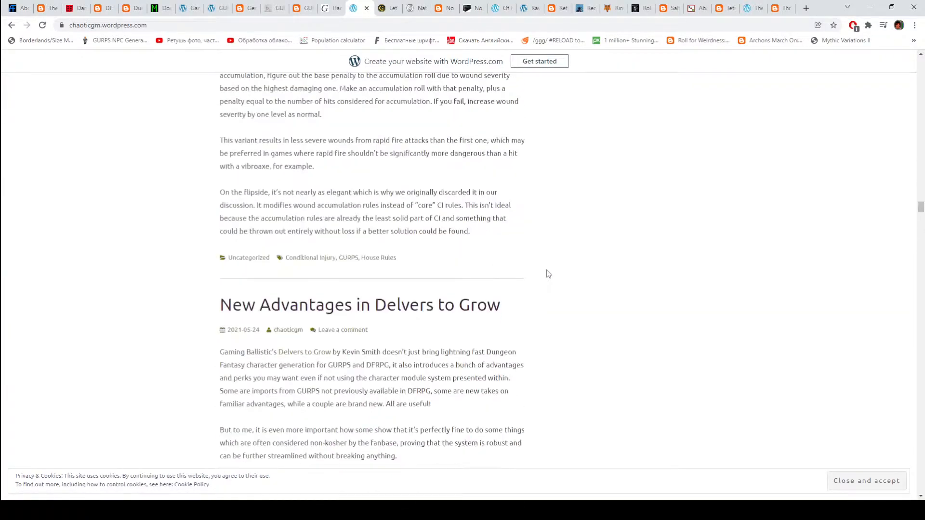
scroll(547, 274, "down", 5)
scroll(549, 274, "down", 5)
scroll(550, 273, "down", 5)
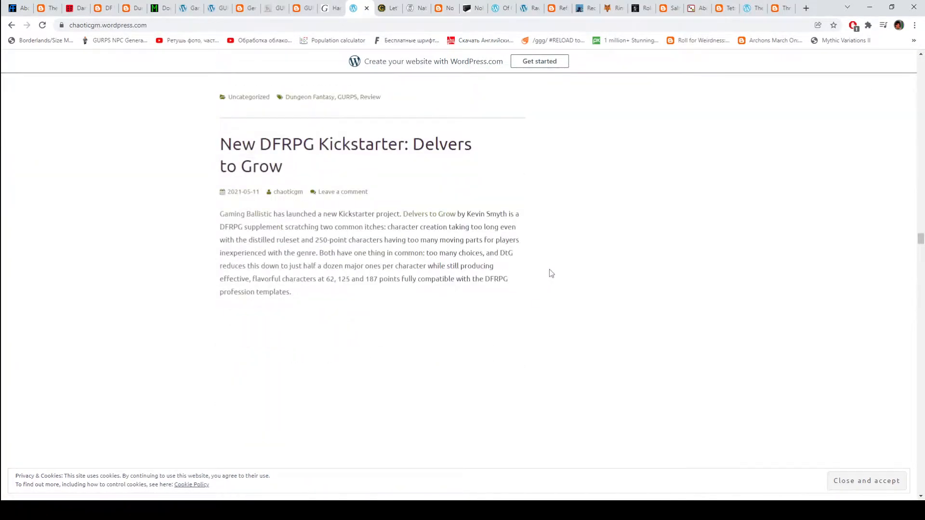
scroll(549, 273, "down", 5)
scroll(550, 273, "down", 5)
scroll(549, 274, "down", 5)
scroll(549, 274, "down", 5)
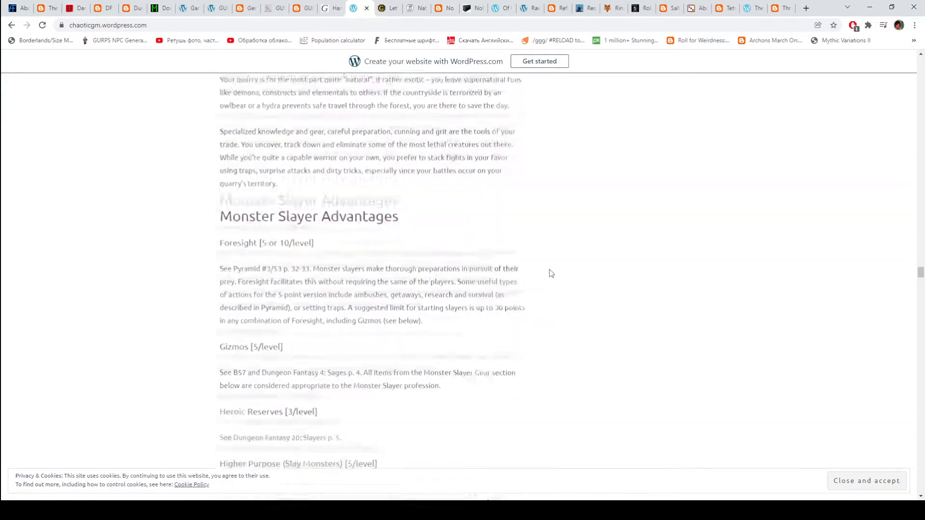
scroll(550, 273, "down", 5)
scroll(549, 273, "down", 5)
scroll(549, 273, "down", 5)
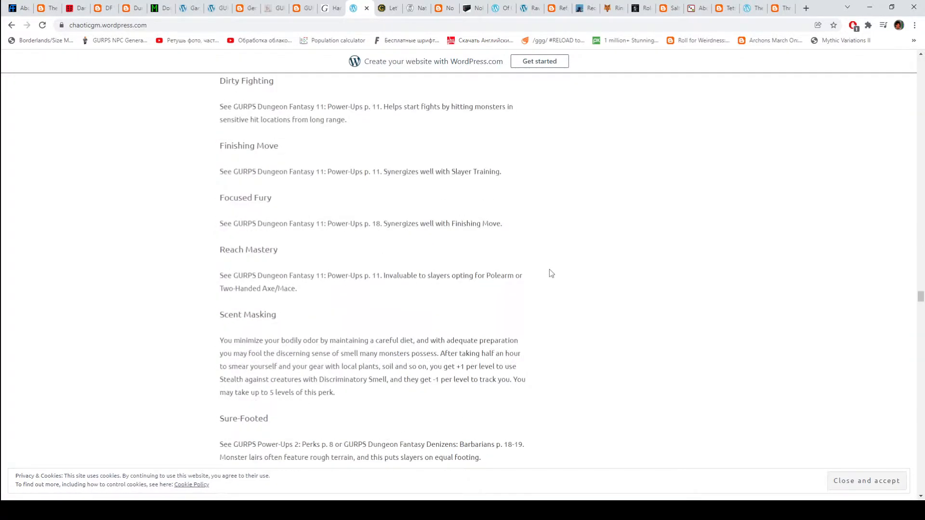
scroll(549, 273, "down", 5)
scroll(549, 273, "down", 5)
scroll(549, 273, "down", 5)
scroll(549, 273, "down", 5)
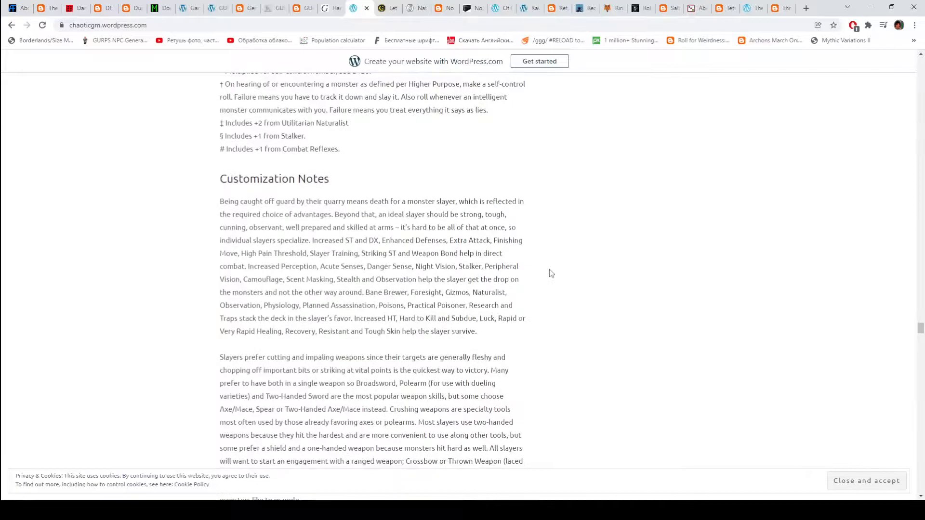
scroll(549, 273, "down", 5)
scroll(550, 274, "down", 5)
scroll(549, 273, "down", 5)
scroll(549, 273, "down", 5)
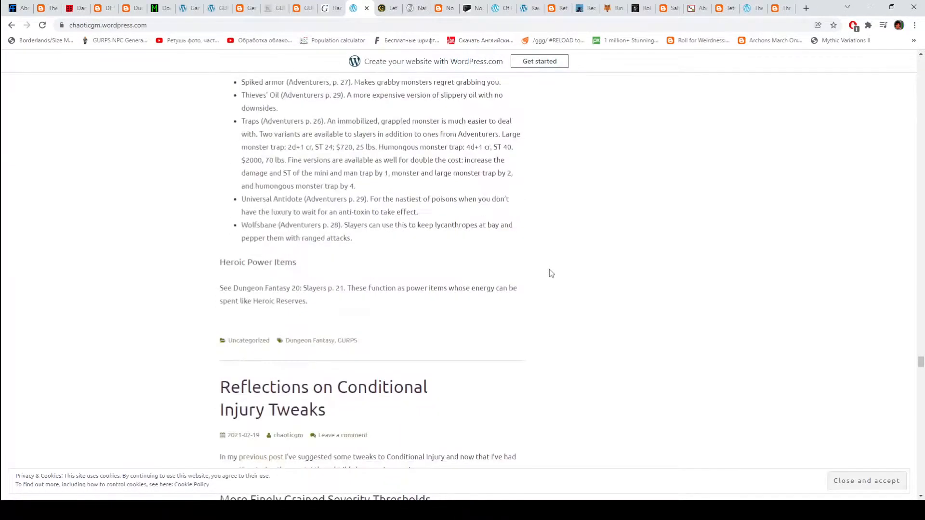
scroll(550, 272, "down", 2)
scroll(548, 269, "down", 3)
scroll(547, 269, "down", 1)
scroll(300, 189, "up", 3)
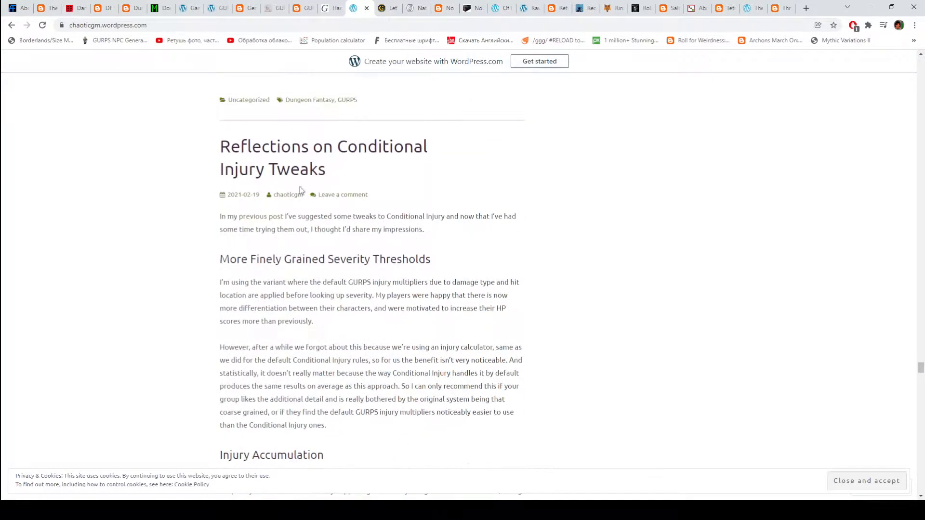
scroll(434, 190, "down", 1)
scroll(455, 205, "down", 3)
scroll(456, 204, "down", 3)
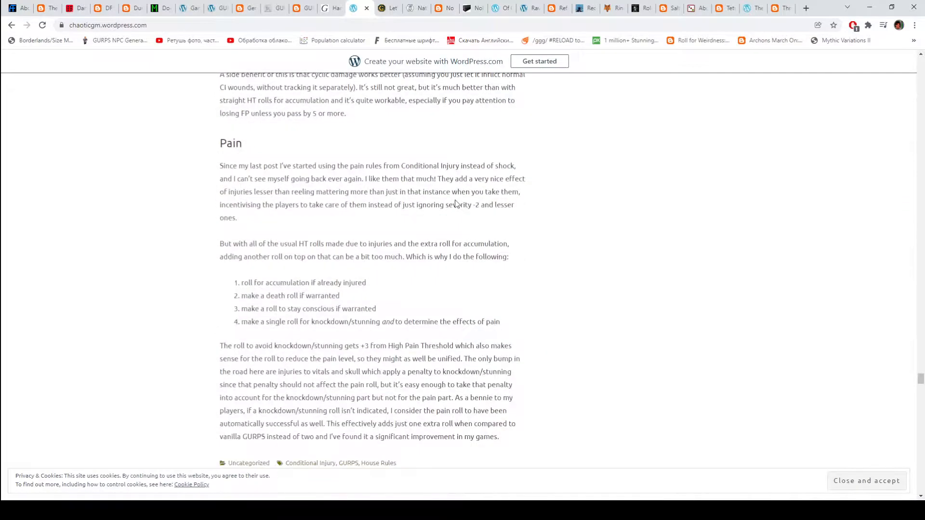
scroll(455, 204, "down", 4)
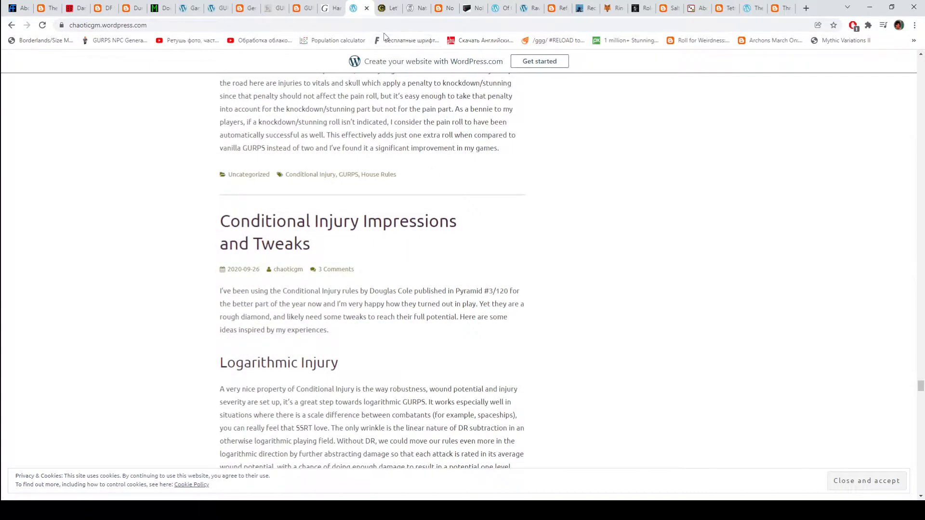
Step: Move from the Lair of the Chaotic GM posts to the Let's GURPS blog
left_click(383, 7)
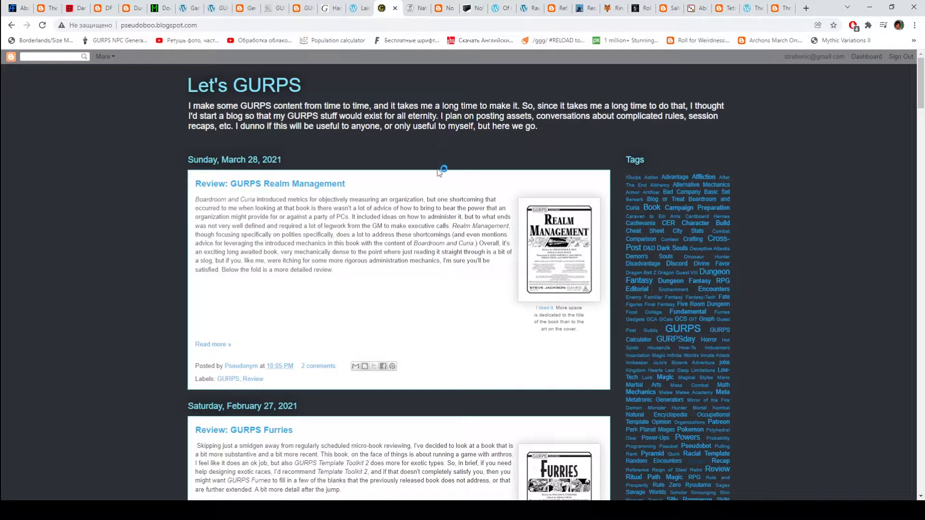
scroll(432, 192, "down", 4)
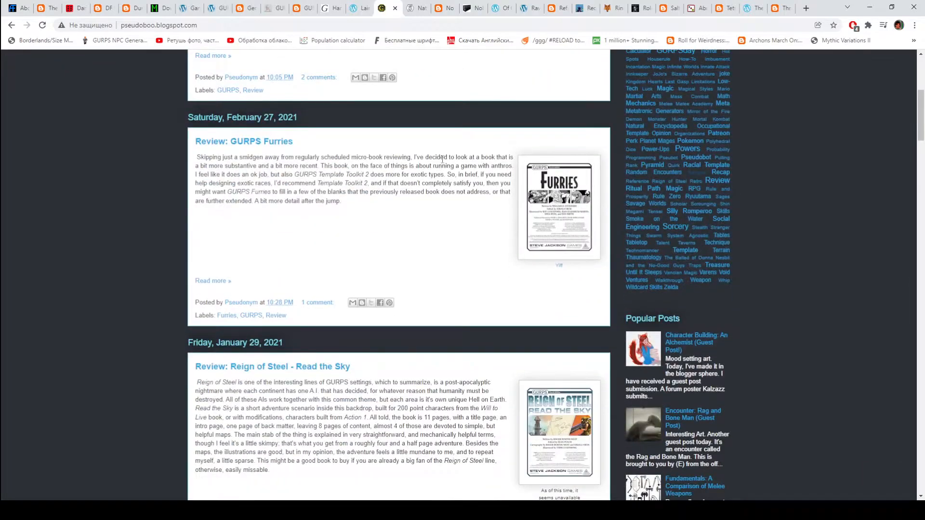
scroll(443, 158, "down", 3)
scroll(443, 159, "up", 2)
scroll(280, 219, "up", 1)
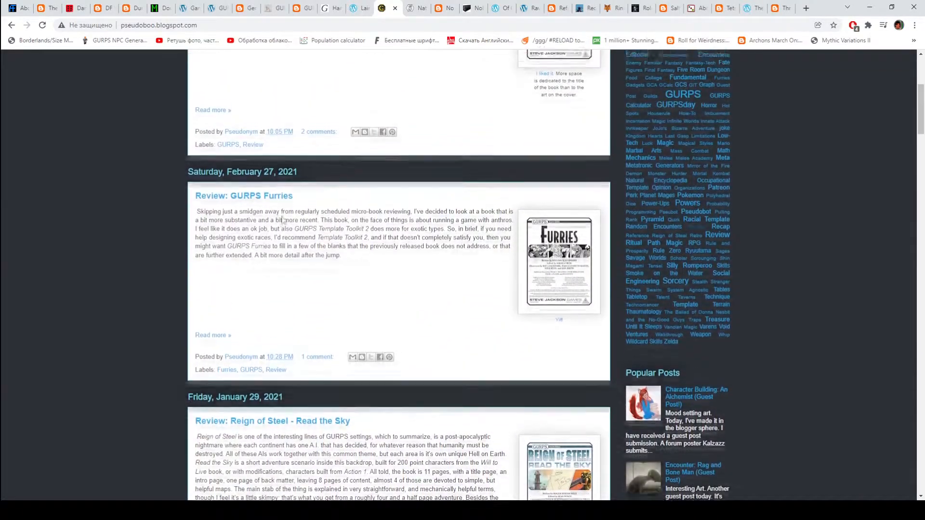
scroll(326, 206, "up", 2)
scroll(375, 188, "down", 5)
scroll(385, 181, "down", 4)
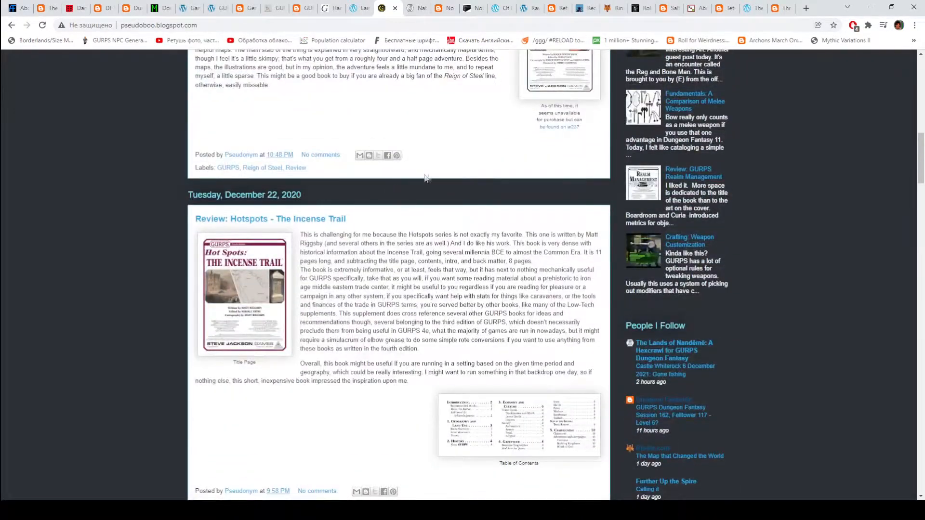
scroll(487, 187, "down", 1)
scroll(490, 195, "down", 3)
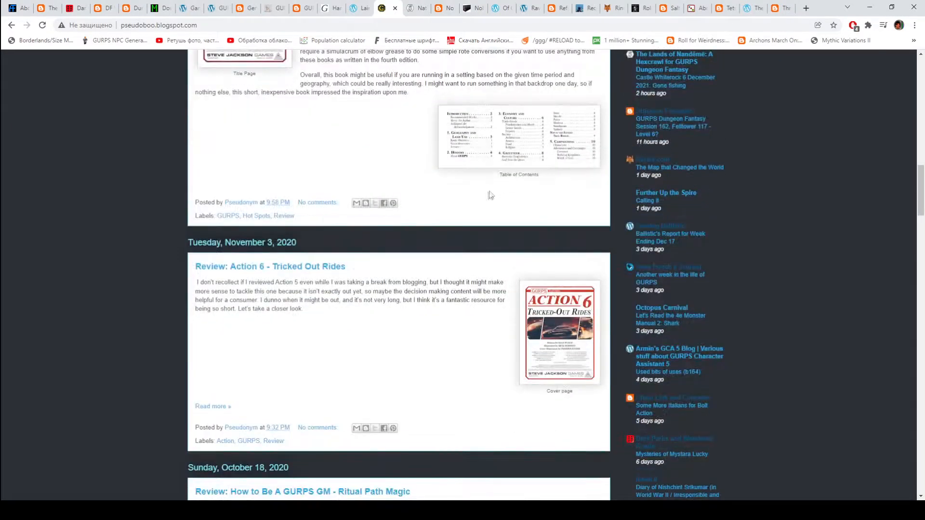
scroll(451, 239, "down", 3)
scroll(456, 242, "up", 4)
scroll(463, 246, "up", 10)
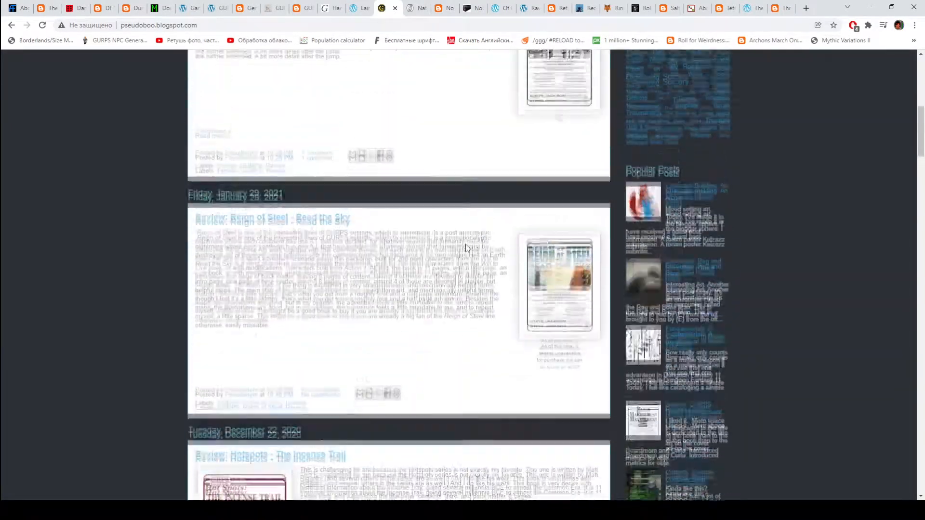
scroll(466, 249, "up", 3)
scroll(465, 249, "up", 3)
scroll(469, 248, "up", 2)
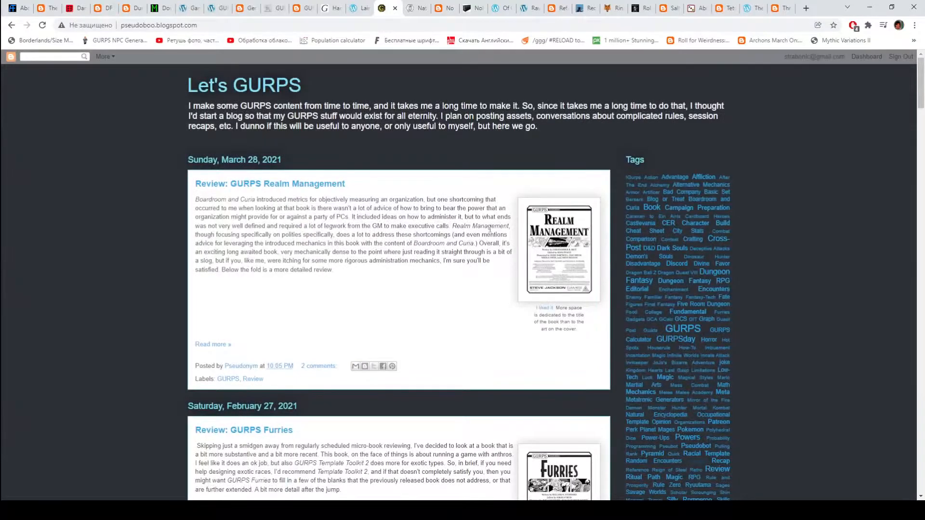
scroll(492, 228, "down", 2)
scroll(496, 224, "down", 7)
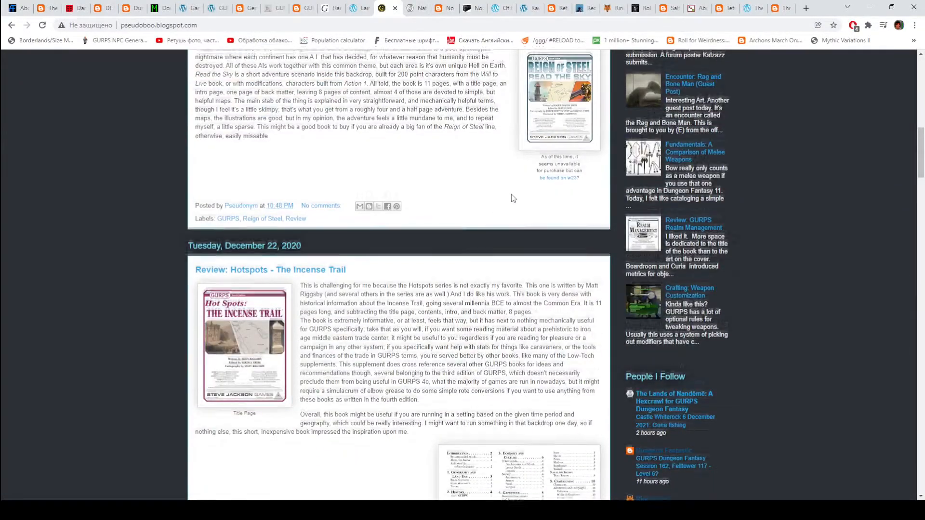
scroll(511, 197, "up", 2)
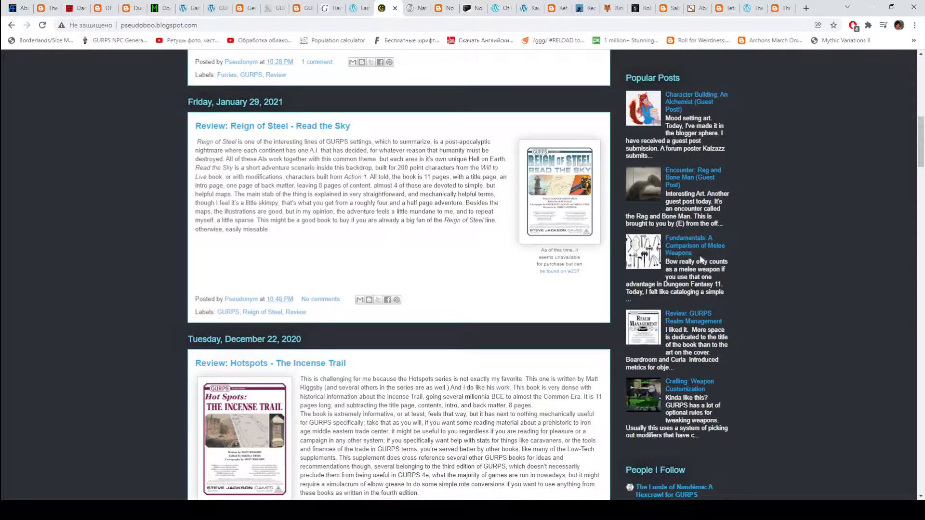
Step: Open the Fundamentals: A Comparison of Melee Weapons post from the Popular Posts sidebar
left_click(692, 245)
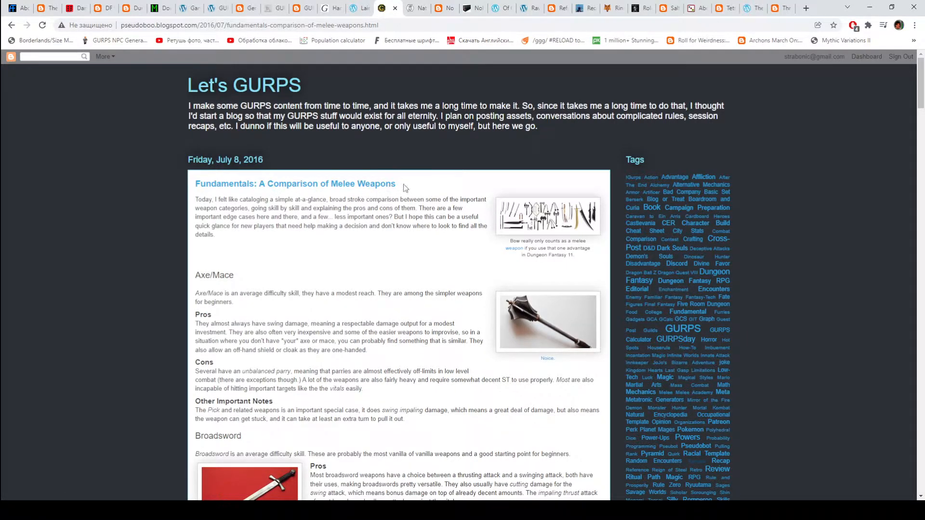
scroll(383, 236, "down", 4)
scroll(368, 220, "down", 5)
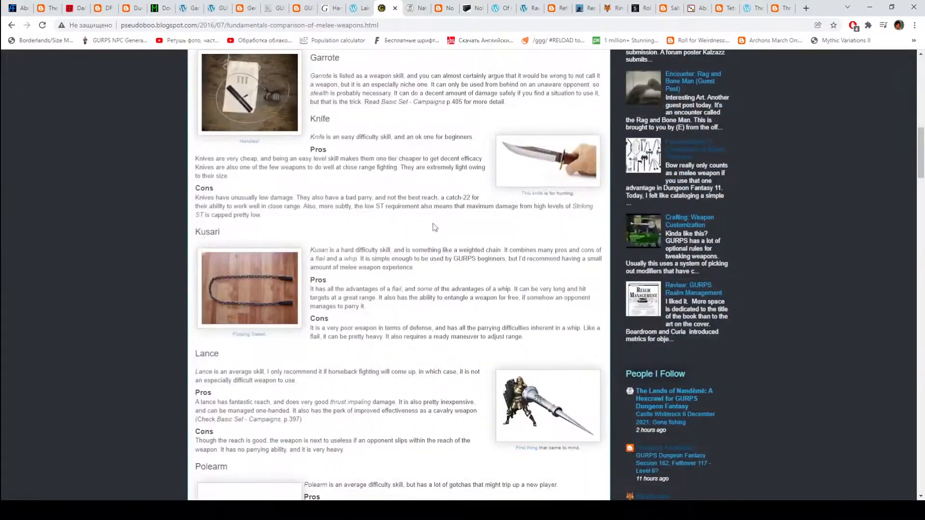
scroll(434, 226, "down", 5)
scroll(433, 226, "down", 5)
scroll(433, 225, "down", 5)
scroll(432, 223, "down", 5)
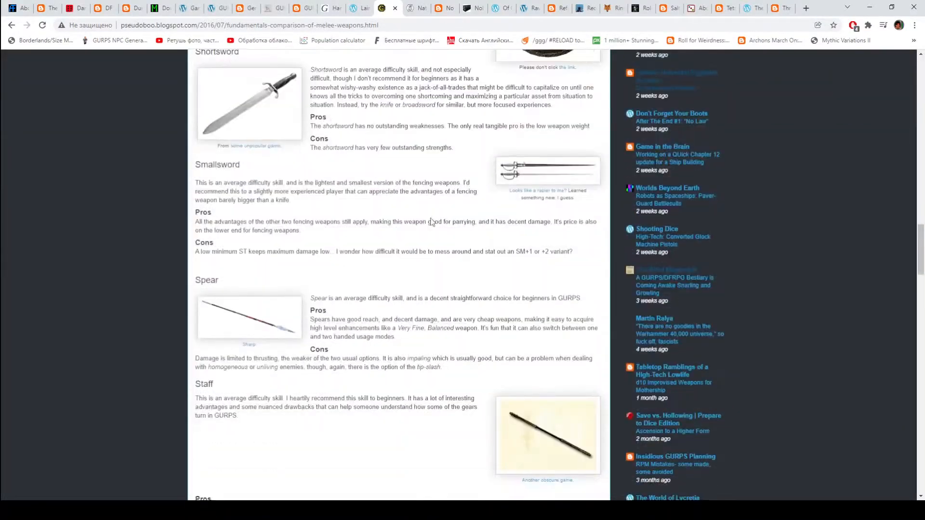
scroll(430, 220, "down", 5)
scroll(430, 221, "down", 5)
scroll(433, 220, "up", 1)
scroll(437, 220, "up", 10)
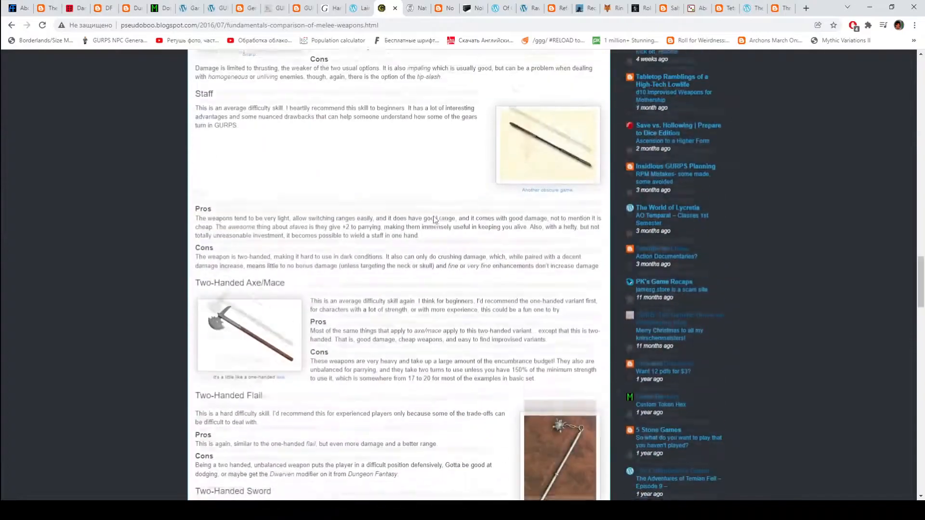
scroll(440, 219, "up", 5)
scroll(442, 221, "up", 8)
scroll(441, 221, "up", 4)
scroll(443, 222, "up", 4)
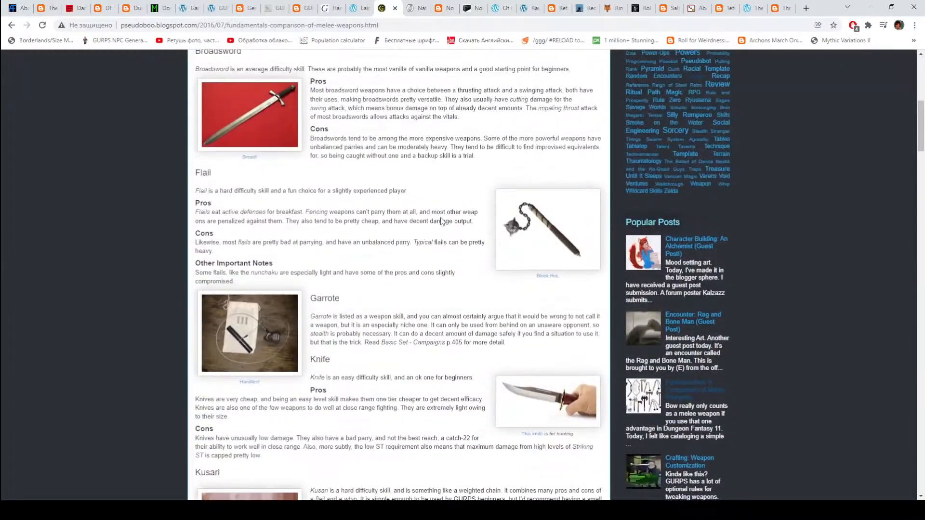
scroll(442, 221, "up", 3)
scroll(441, 220, "up", 1)
scroll(442, 217, "up", 2)
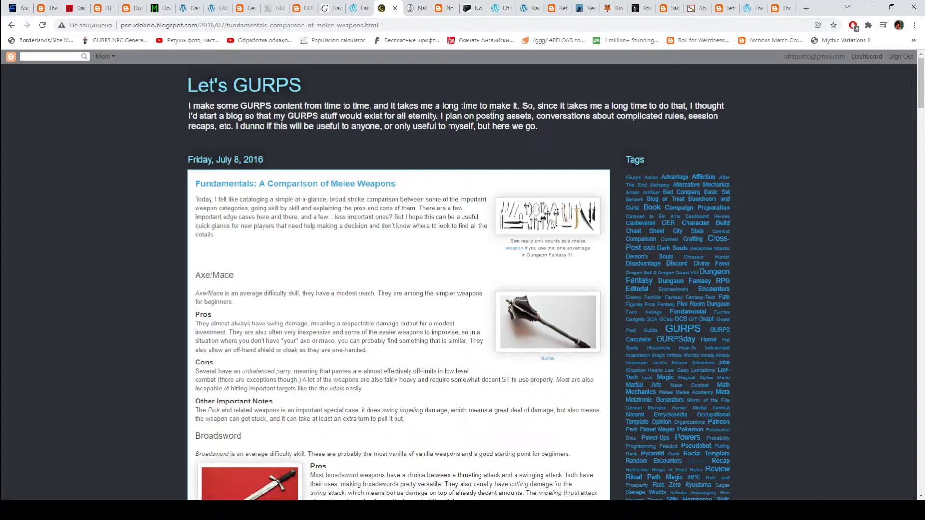
Step: Leave the melee weapons comparison post for the Nature Kills hexcrawl blog
left_click(413, 13)
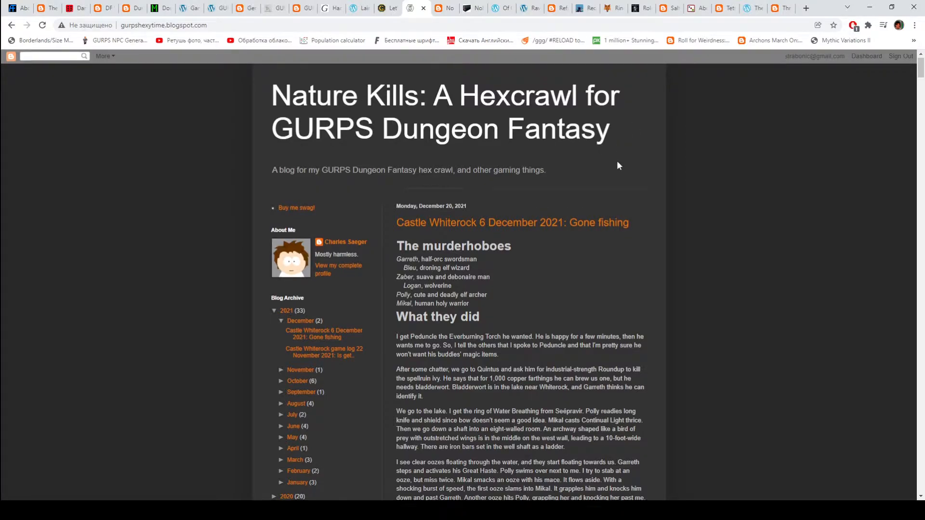
scroll(617, 166, "down", 2)
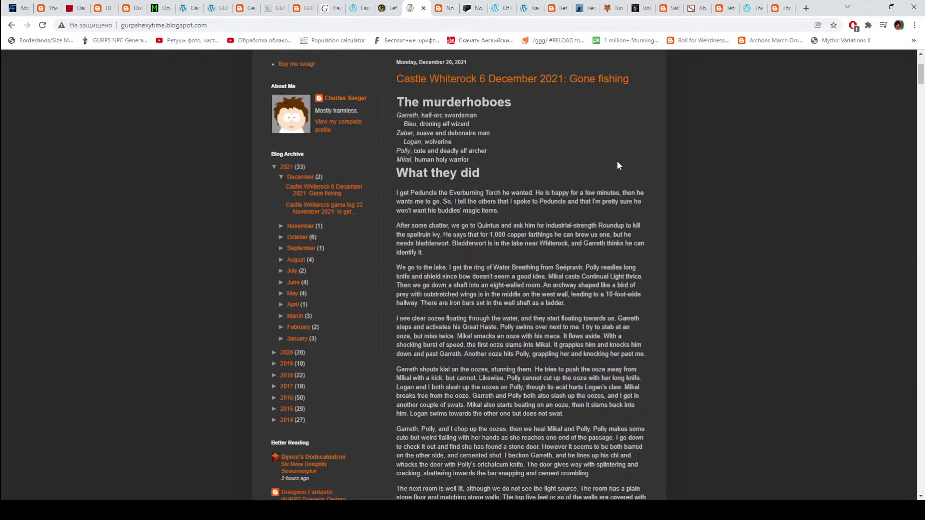
Step: Expand the October, July and May 2021 and December 2015 archives, then move to No School Grognard
left_click(282, 238)
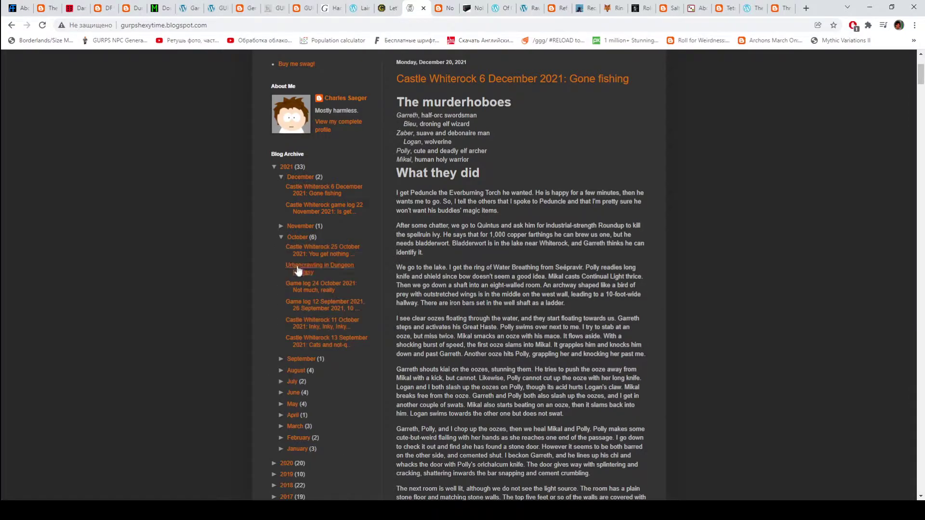
left_click(281, 382)
scroll(286, 346, "down", 1)
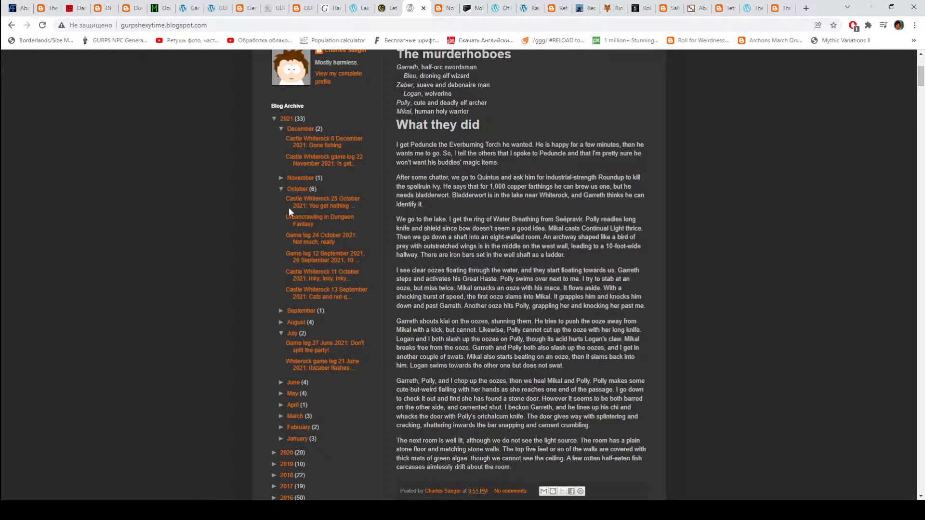
scroll(286, 216, "down", 2)
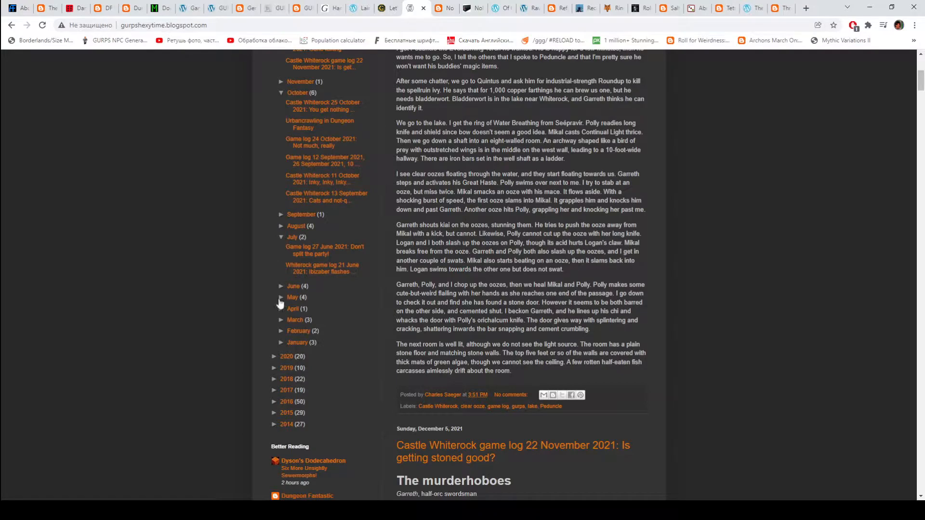
left_click(282, 296)
scroll(288, 292, "down", 2)
scroll(288, 291, "down", 3)
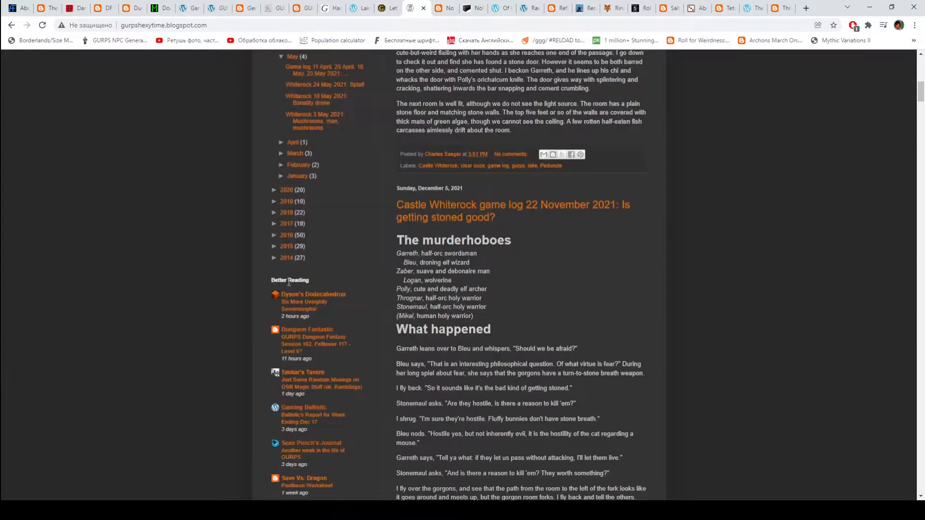
left_click(274, 247)
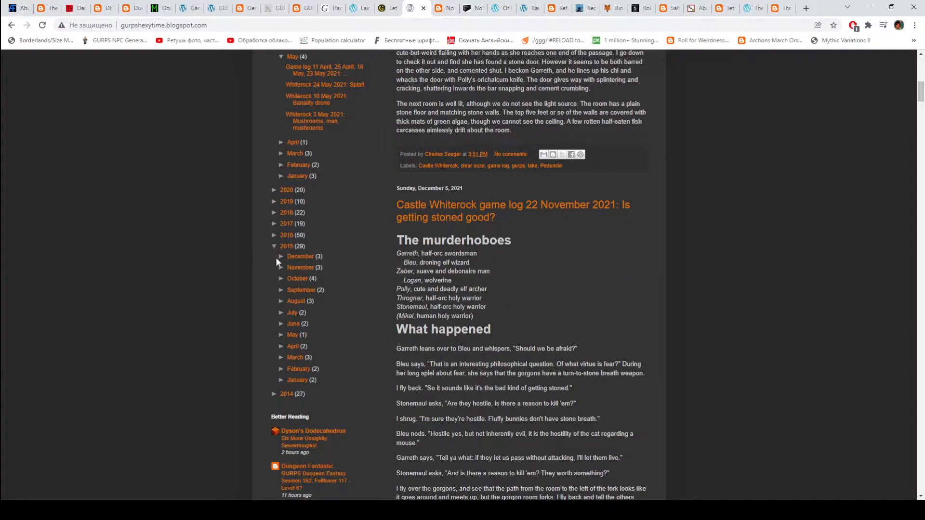
left_click(279, 257)
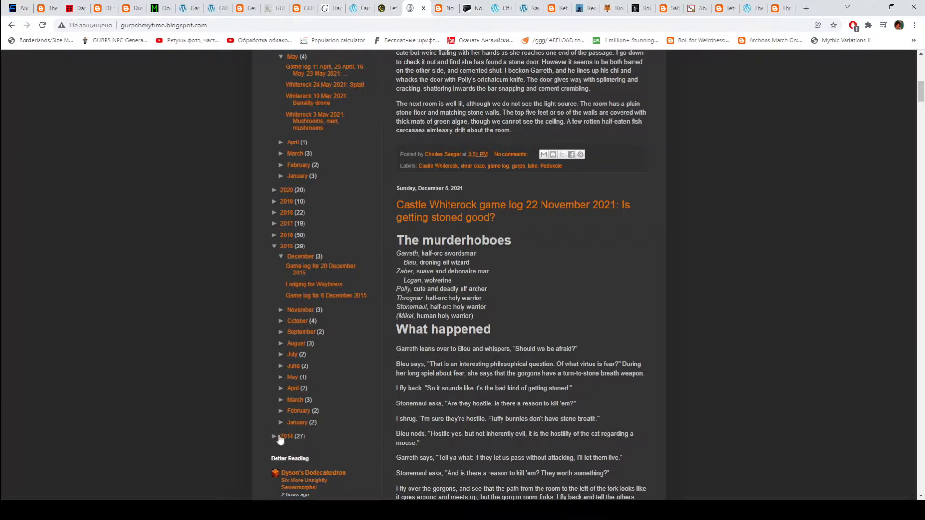
scroll(405, 385, "down", 2)
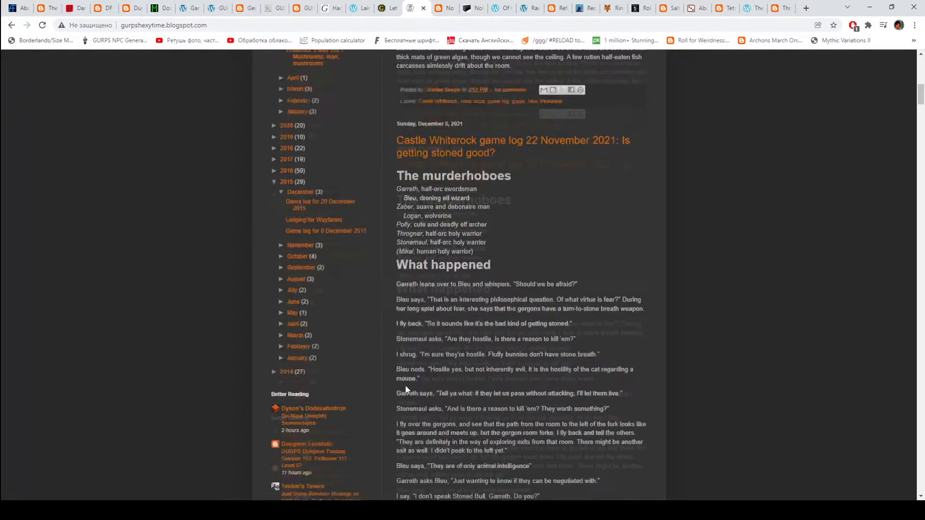
left_click(442, 16)
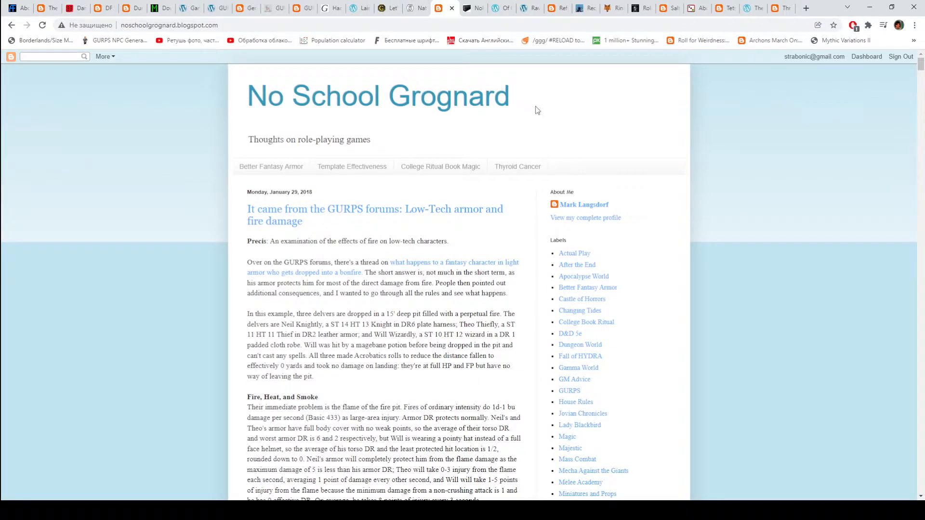
scroll(469, 121, "down", 2)
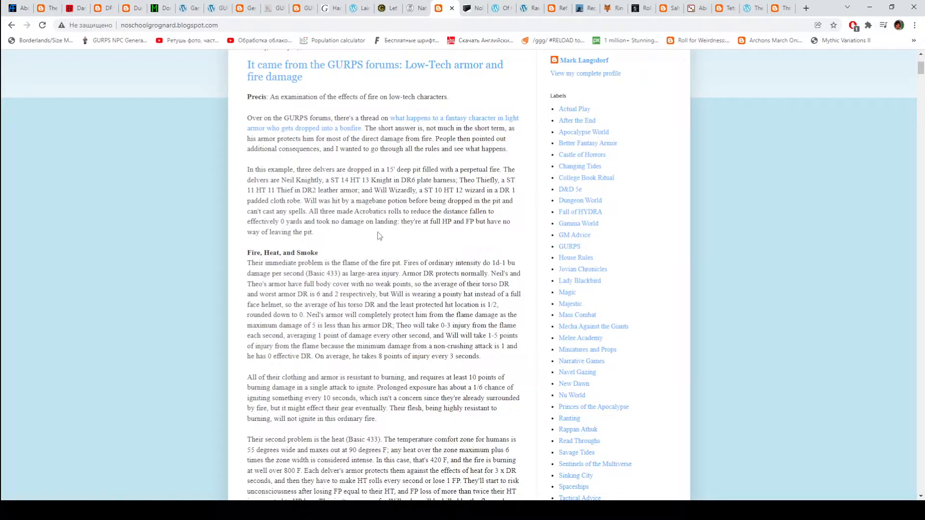
scroll(377, 236, "up", 1)
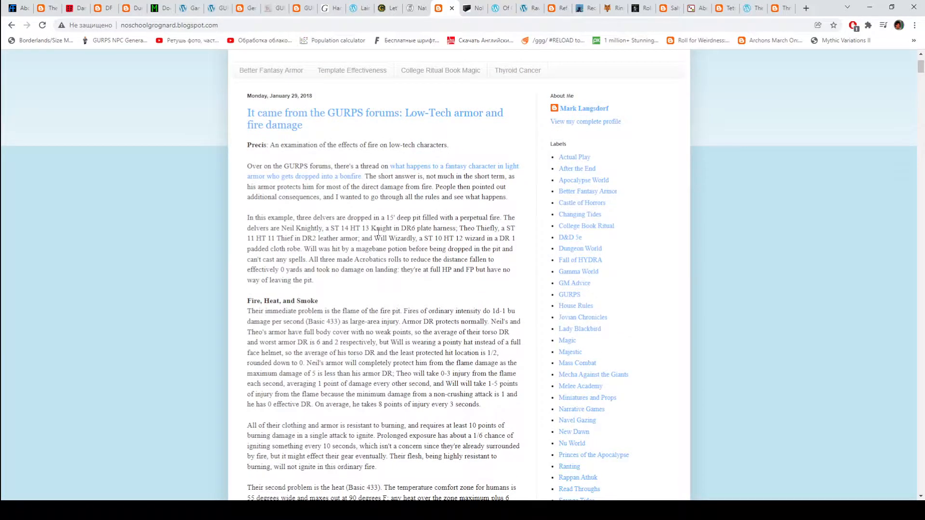
scroll(377, 231, "up", 1)
scroll(373, 232, "up", 1)
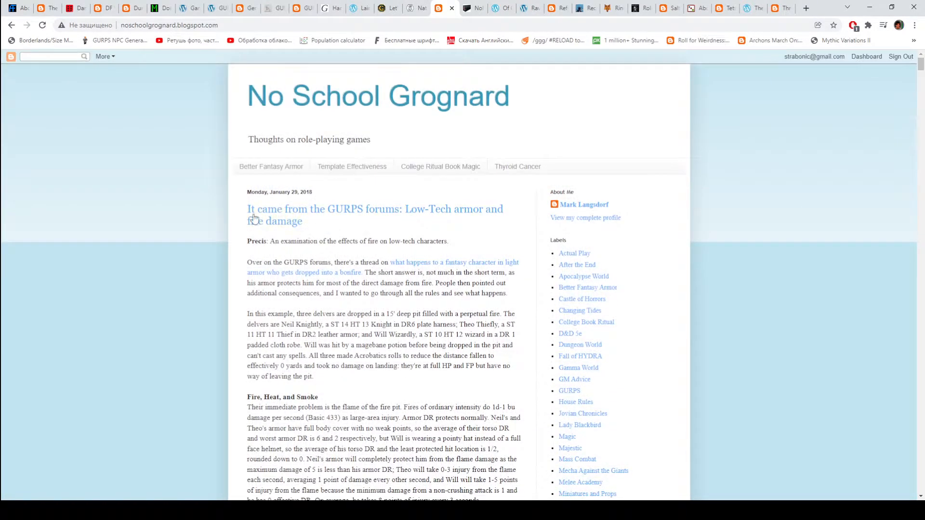
scroll(492, 224, "down", 6)
scroll(484, 227, "down", 8)
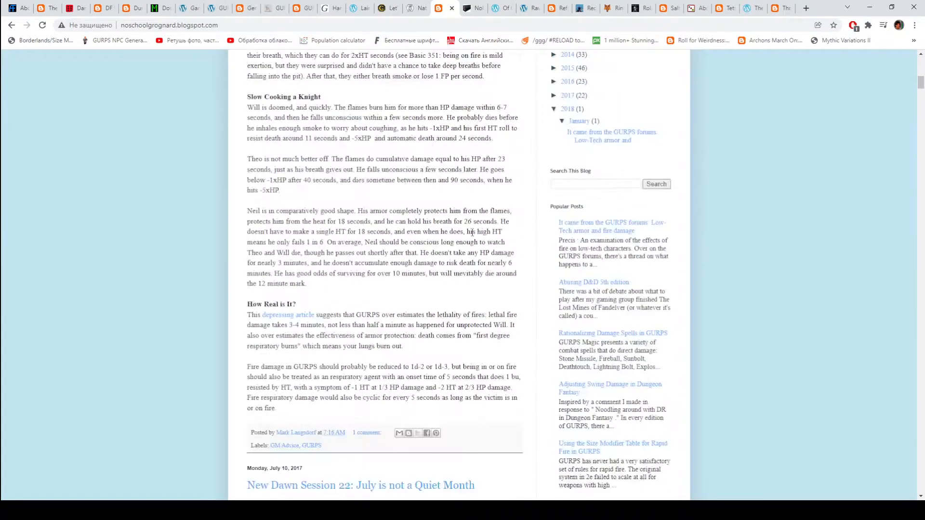
scroll(472, 231, "down", 7)
scroll(471, 232, "down", 2)
scroll(472, 230, "down", 7)
scroll(473, 230, "down", 3)
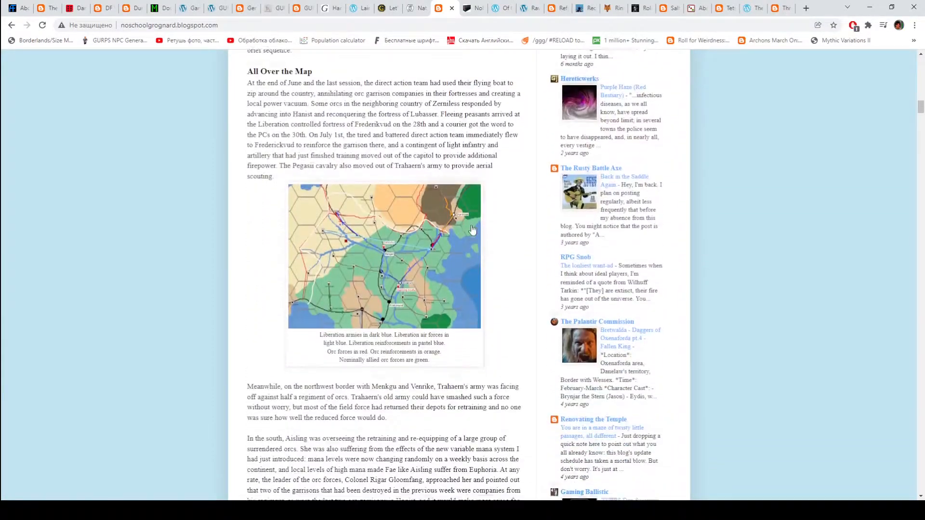
scroll(474, 228, "down", 7)
scroll(473, 229, "down", 5)
scroll(474, 229, "down", 2)
scroll(473, 227, "down", 2)
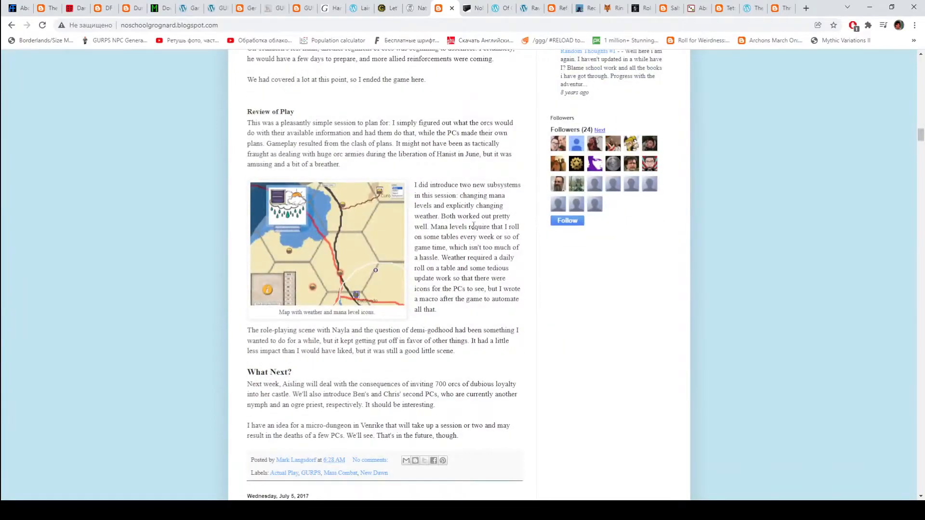
scroll(473, 226, "down", 4)
scroll(473, 225, "down", 4)
scroll(474, 227, "down", 4)
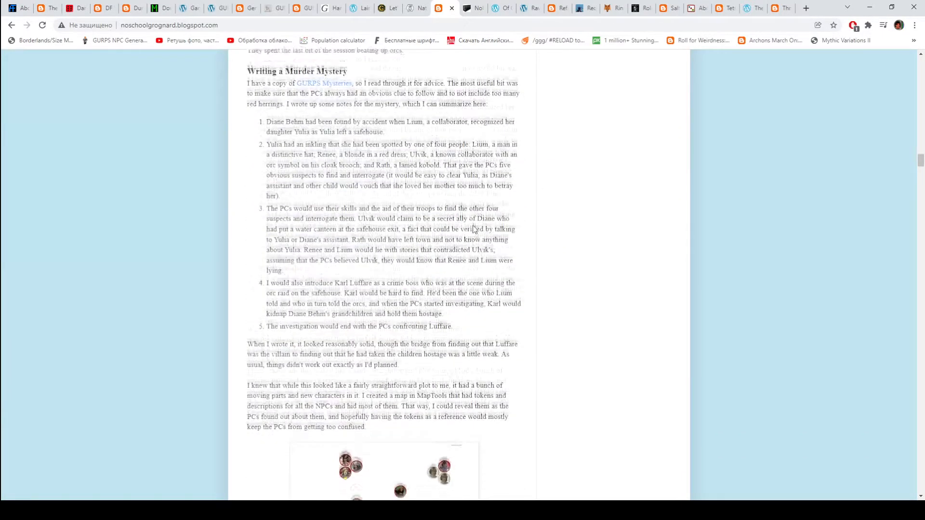
scroll(474, 229, "down", 4)
scroll(474, 229, "down", 5)
scroll(474, 230, "down", 5)
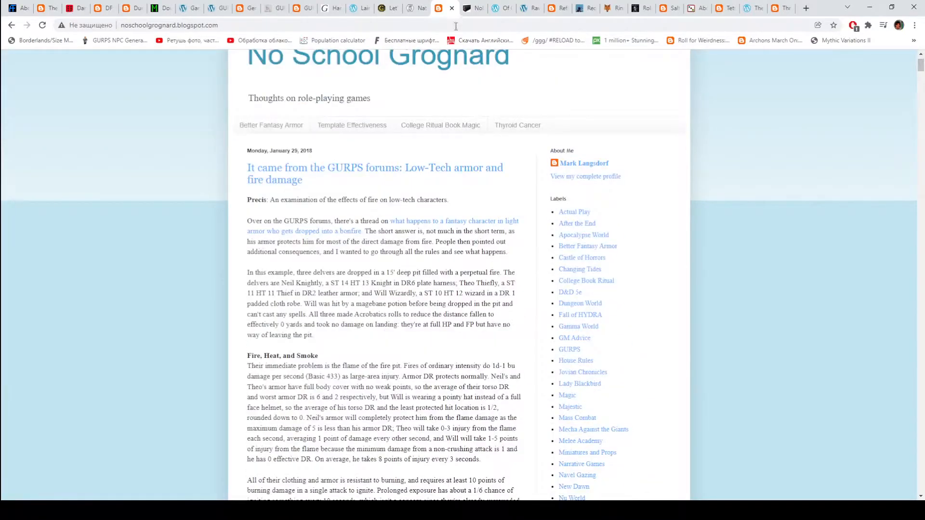
Step: Move from the No School Grognard posts to the Noh RPG Group blog
left_click(471, 8)
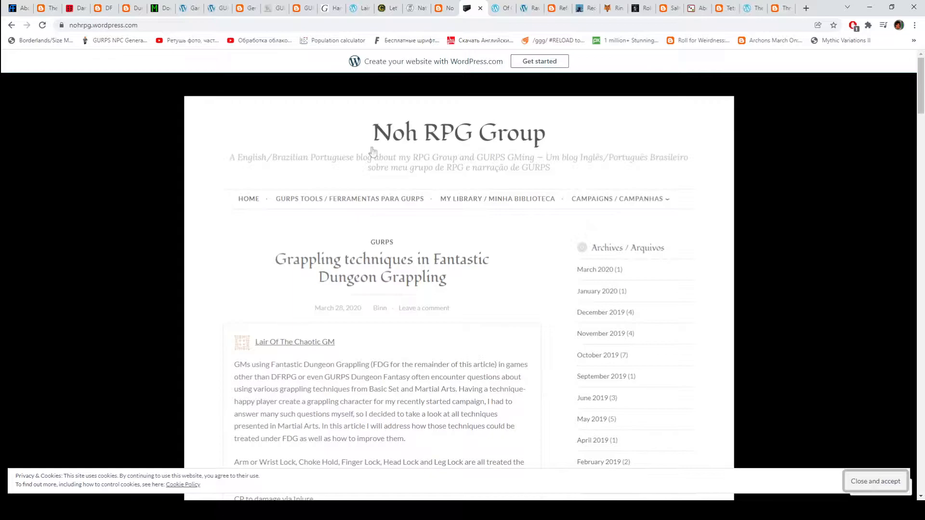
scroll(258, 200, "down", 2)
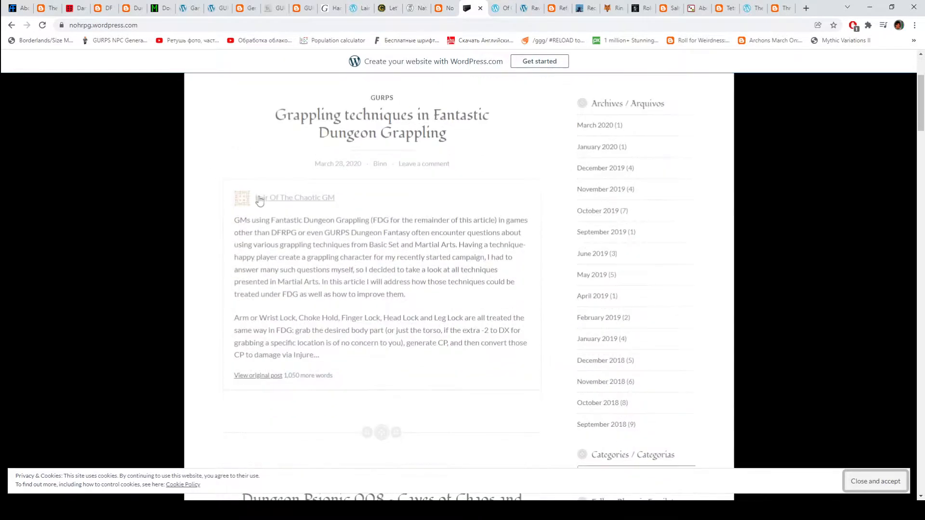
scroll(256, 195, "down", 1)
scroll(256, 190, "down", 2)
scroll(254, 189, "down", 2)
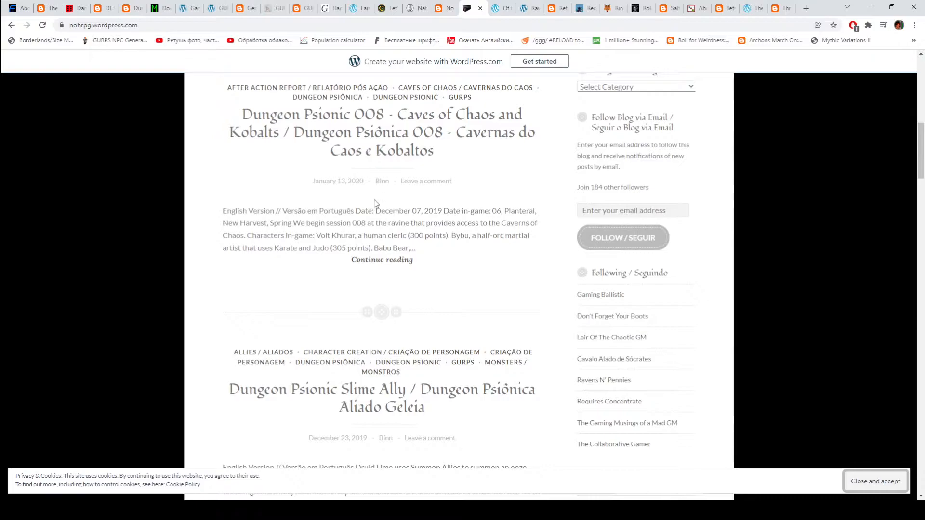
scroll(383, 217, "up", 3)
scroll(383, 217, "up", 1)
scroll(398, 217, "up", 3)
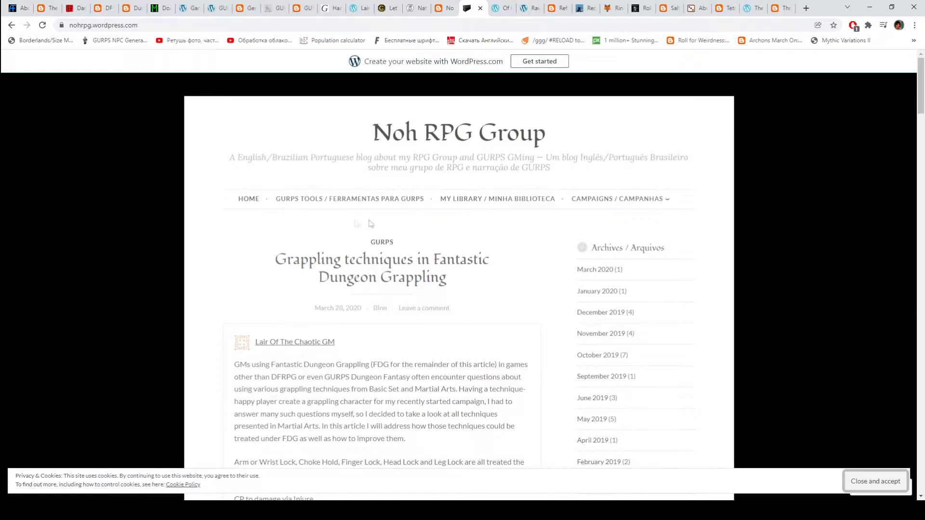
Step: Open the Noh RPG Group GURPS Tools resources page, then move to the Of Cyber and Punk blog
left_click(382, 202)
scroll(294, 179, "down", 3)
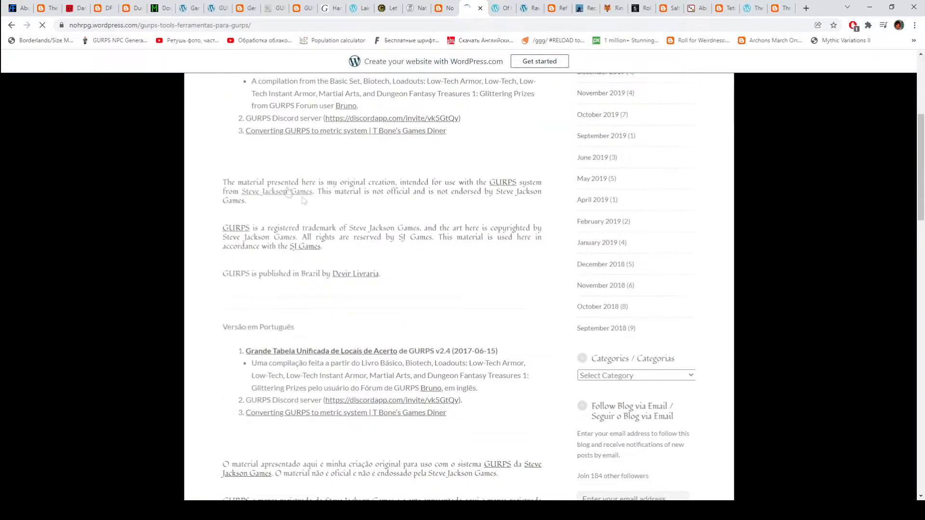
scroll(299, 182, "down", 2)
scroll(305, 186, "down", 1)
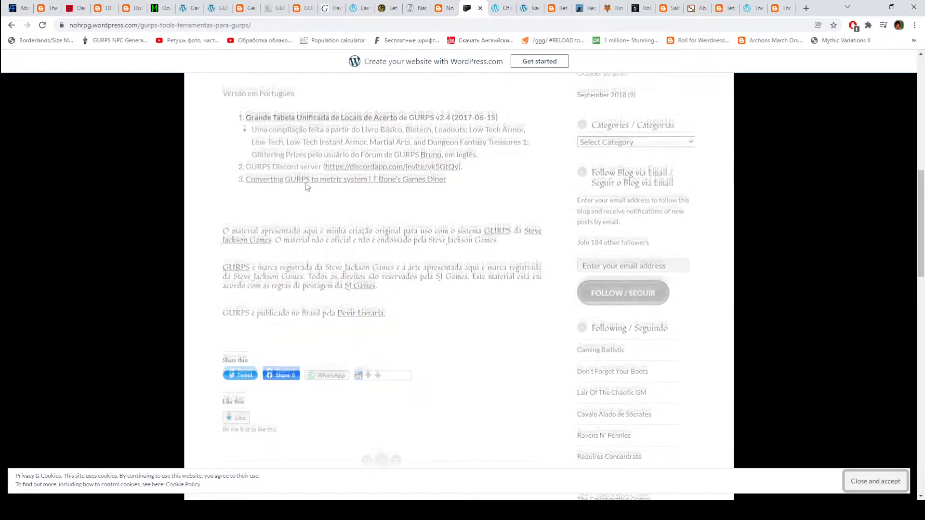
left_click(499, 8)
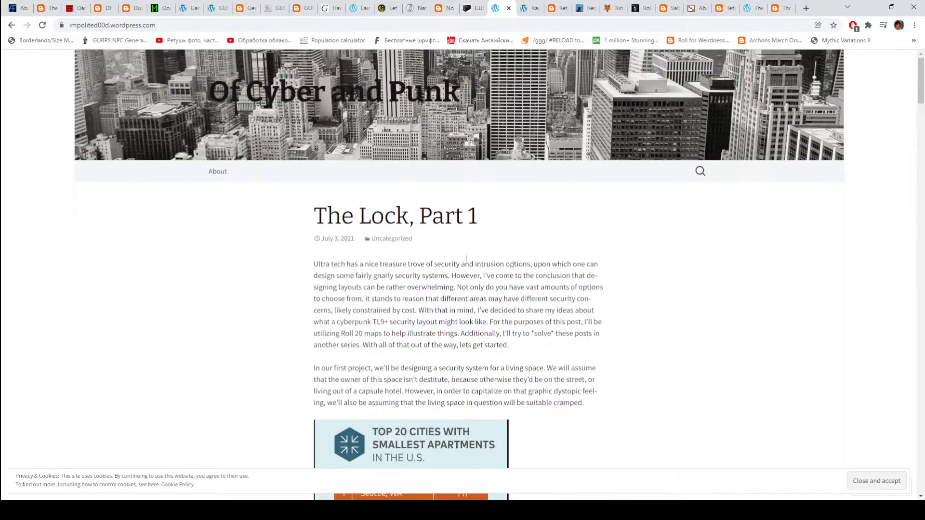
scroll(559, 265, "down", 1)
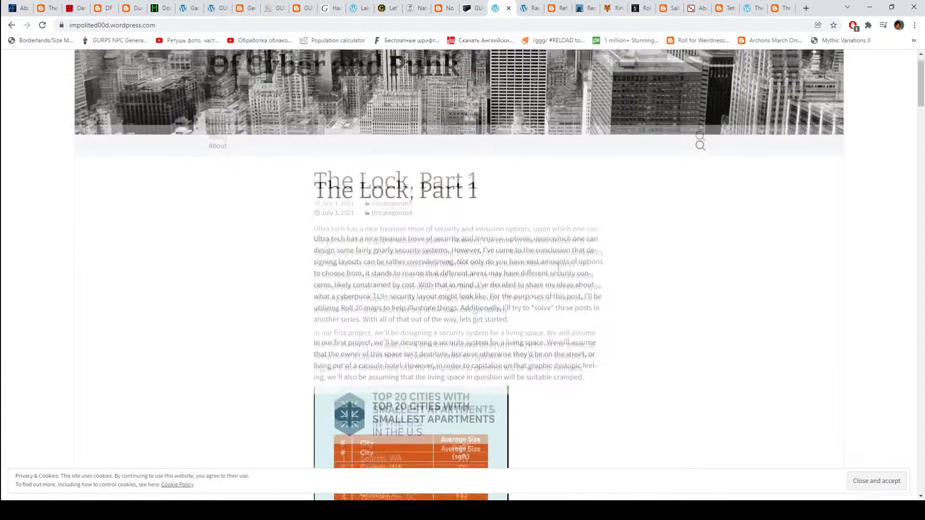
scroll(562, 254, "up", 1)
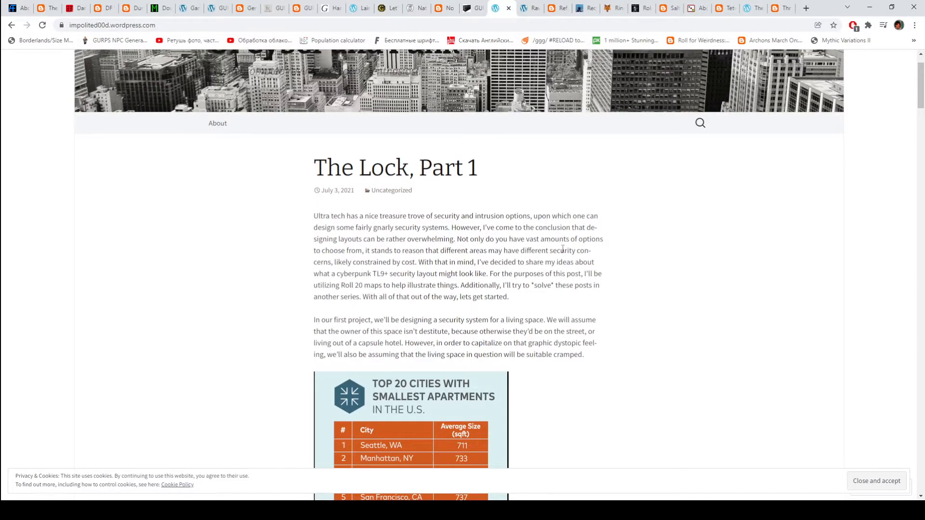
scroll(563, 252, "up", 1)
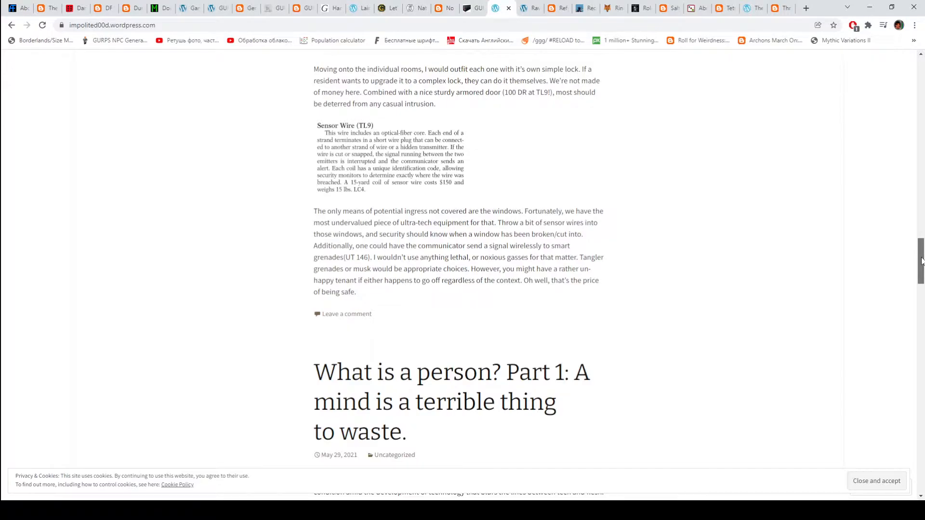
left_click_drag(922, 261, 922, 78)
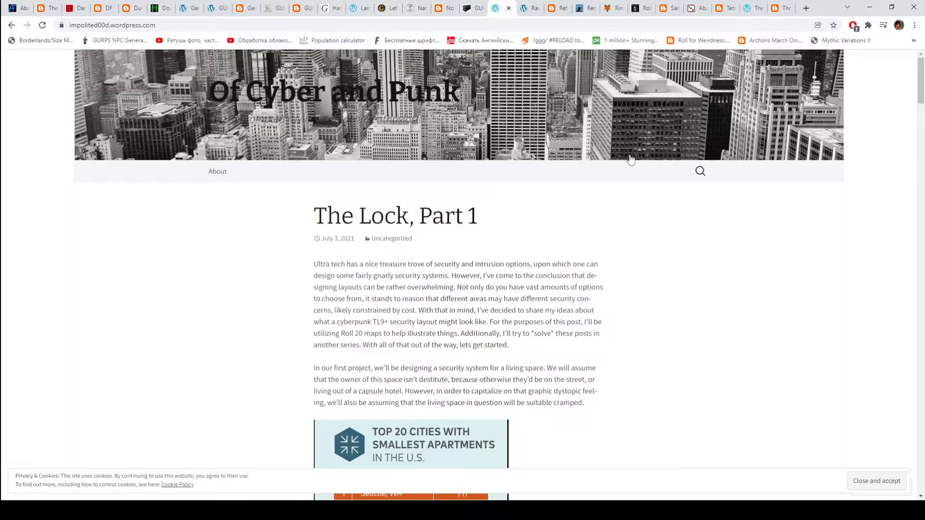
left_click(528, 8)
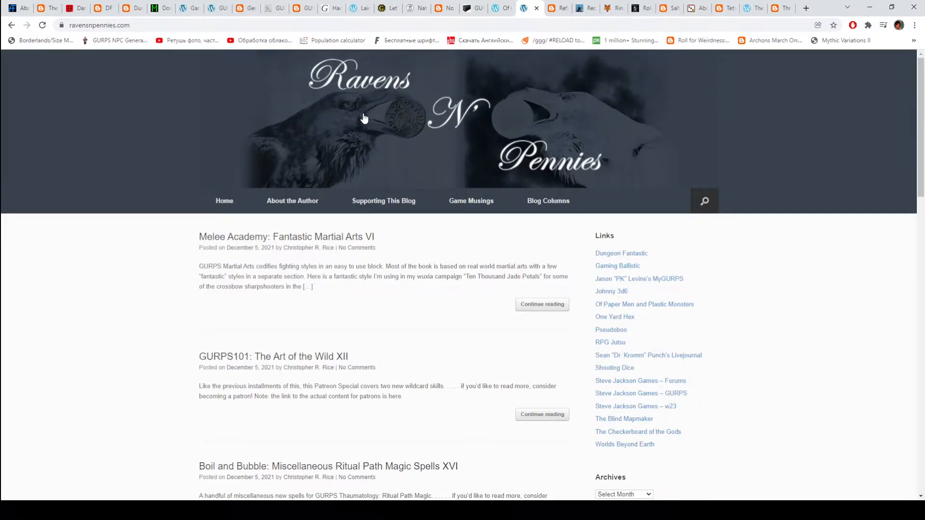
scroll(598, 150, "down", 1)
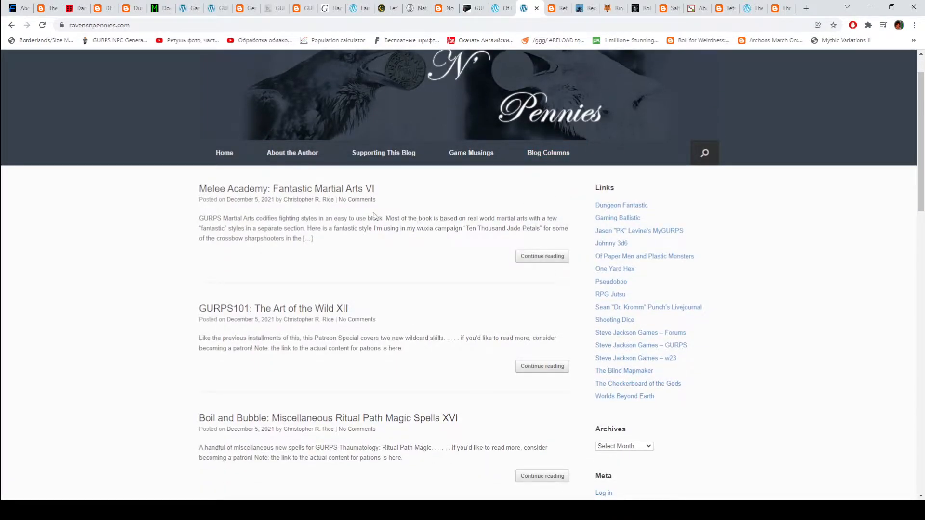
scroll(371, 221, "up", 1)
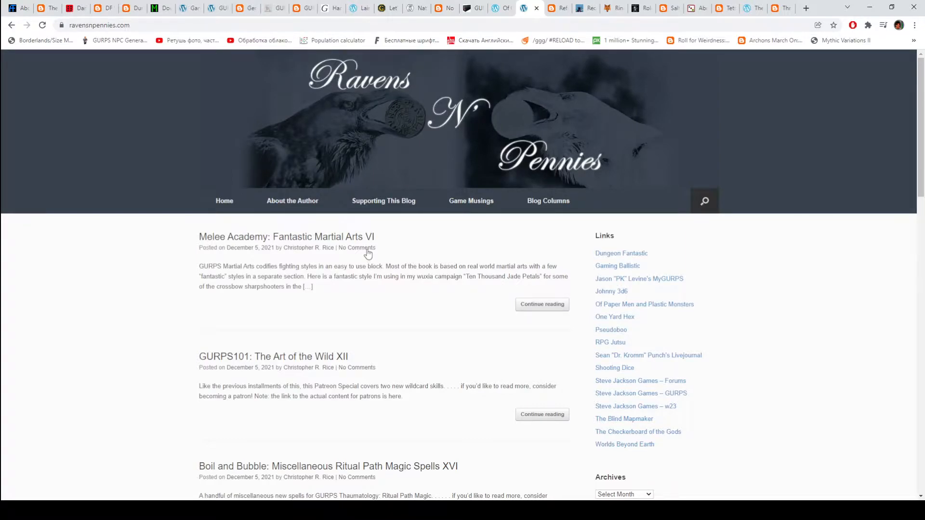
scroll(150, 186, "down", 4)
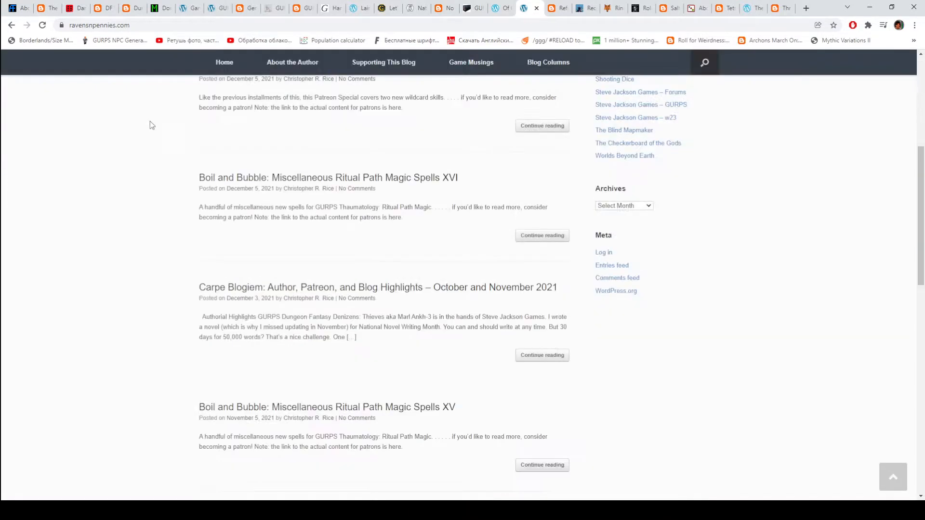
scroll(164, 109, "down", 4)
scroll(173, 279, "down", 4)
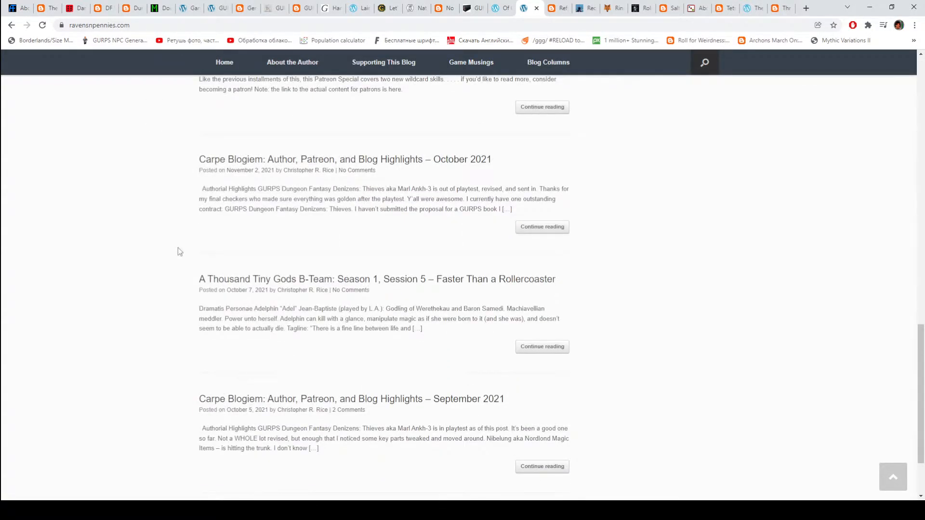
scroll(181, 245, "up", 5)
scroll(181, 244, "up", 5)
scroll(184, 243, "up", 3)
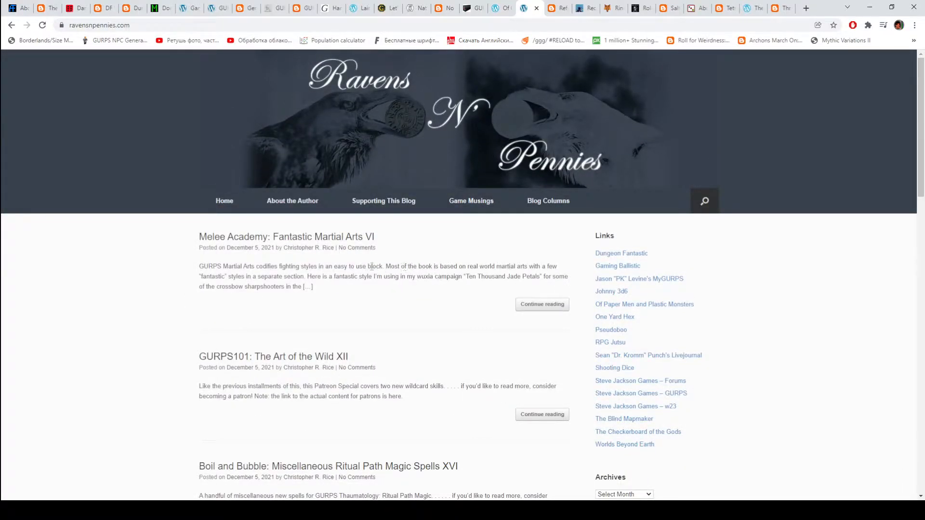
scroll(371, 265, "down", 2)
scroll(371, 270, "down", 1)
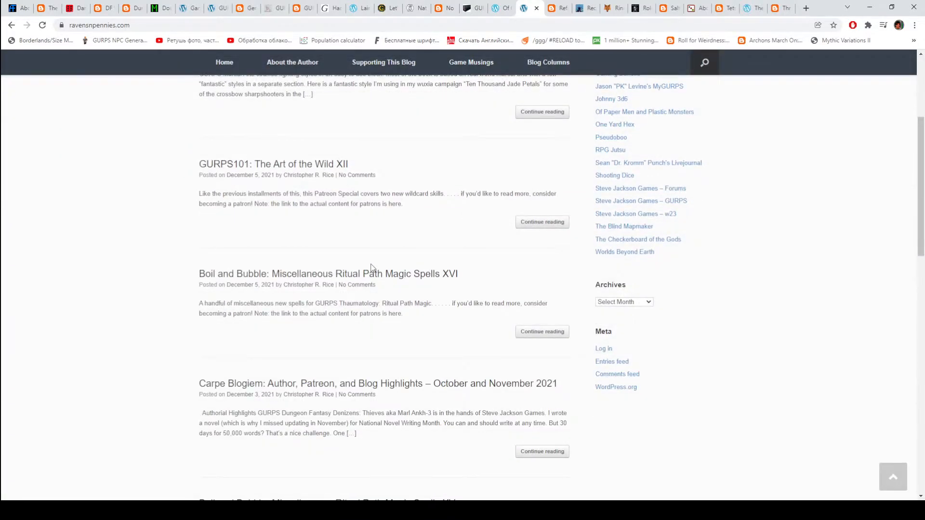
scroll(383, 252, "down", 2)
scroll(382, 252, "down", 2)
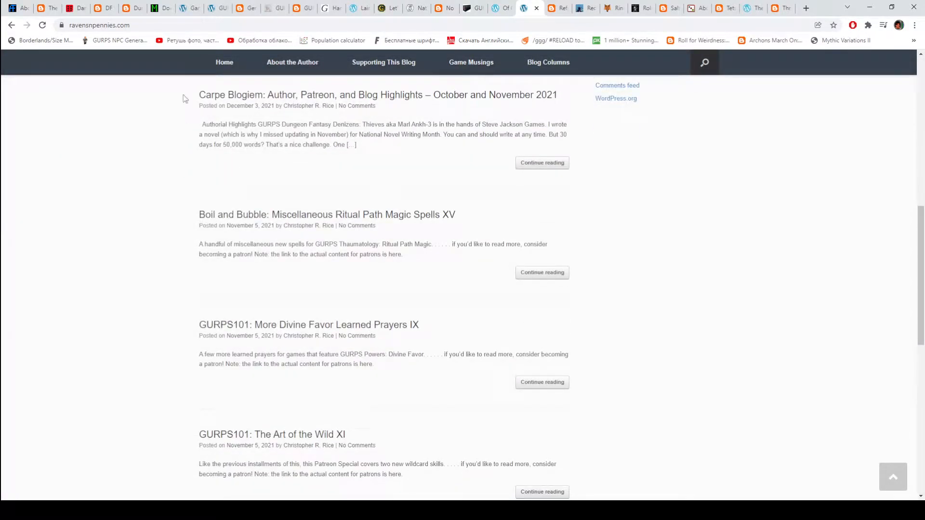
scroll(368, 355, "down", 3)
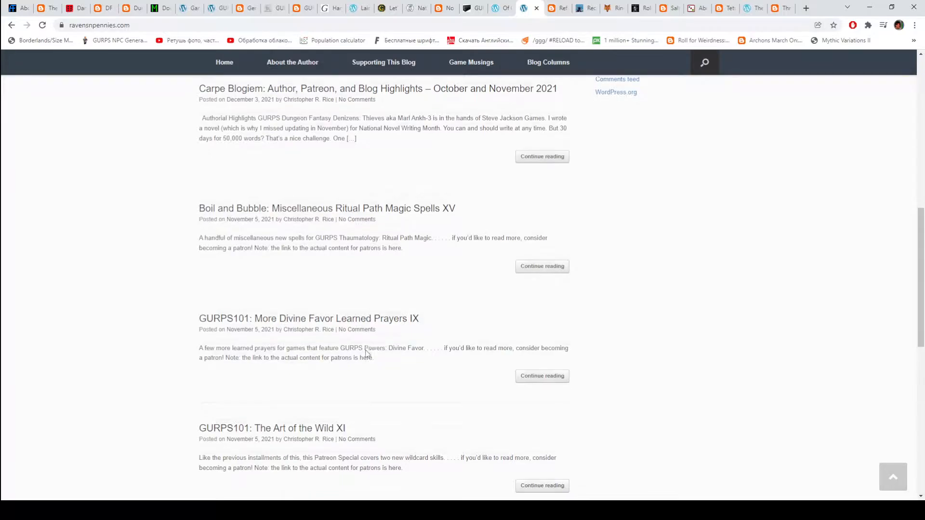
scroll(384, 322, "down", 3)
scroll(386, 320, "up", 3)
scroll(387, 318, "up", 4)
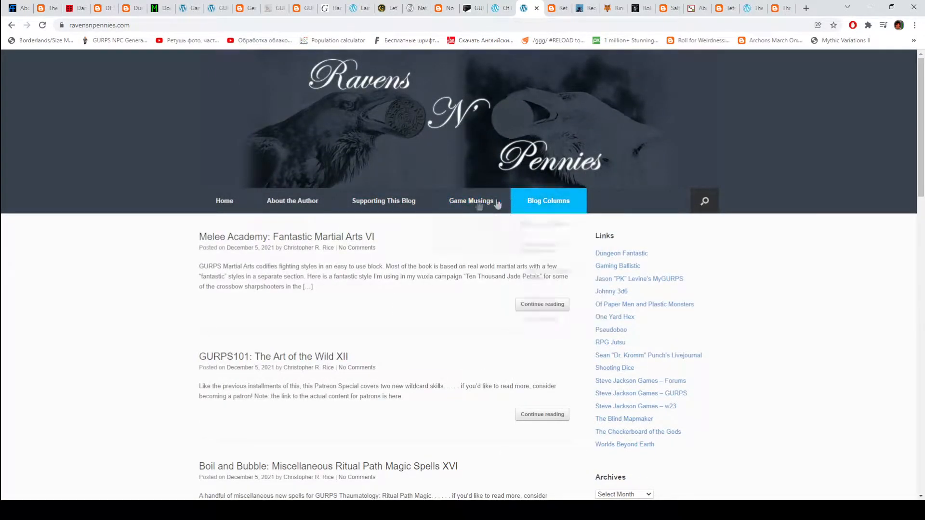
mouse_move(292, 201)
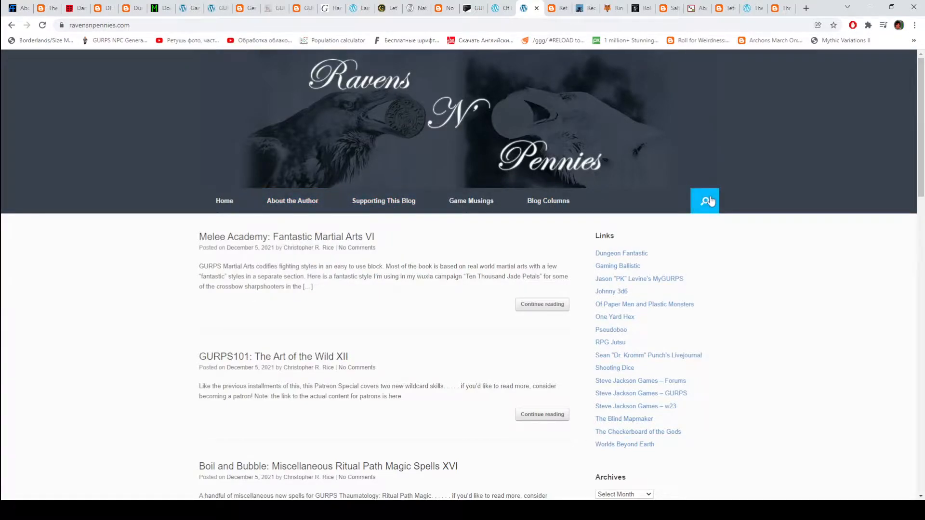
Step: Start a search of the Ravens N' Pennies blog from its sidebar
left_click(704, 201)
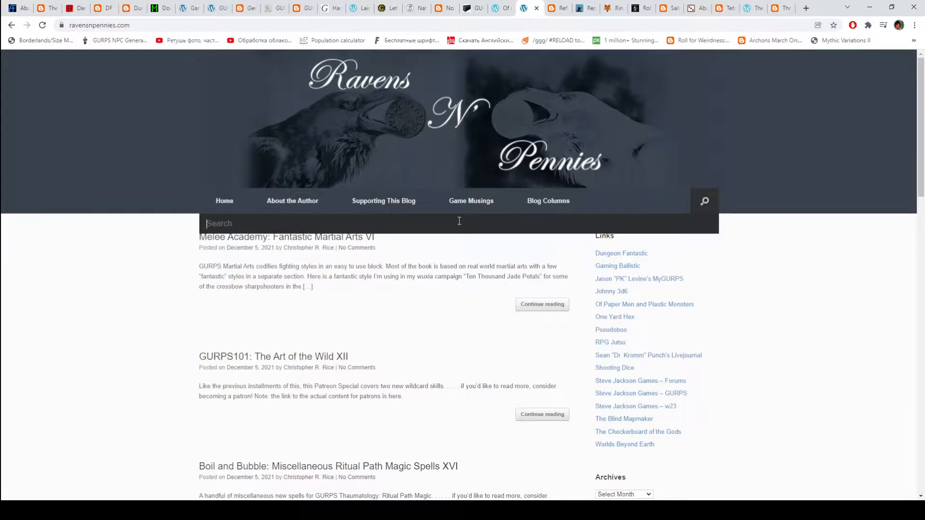
type("succ")
type("ubi")
Step: Search the blog for 'succubi' and open the GURPS101: Leeches, Vampires, and Succubi result
key("Return")
scroll(109, 285, "down", 1)
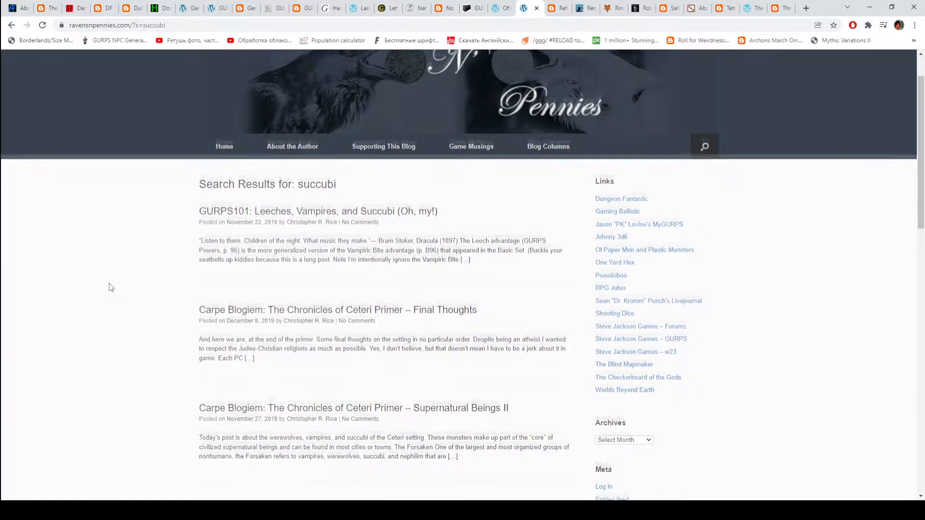
scroll(110, 286, "down", 1)
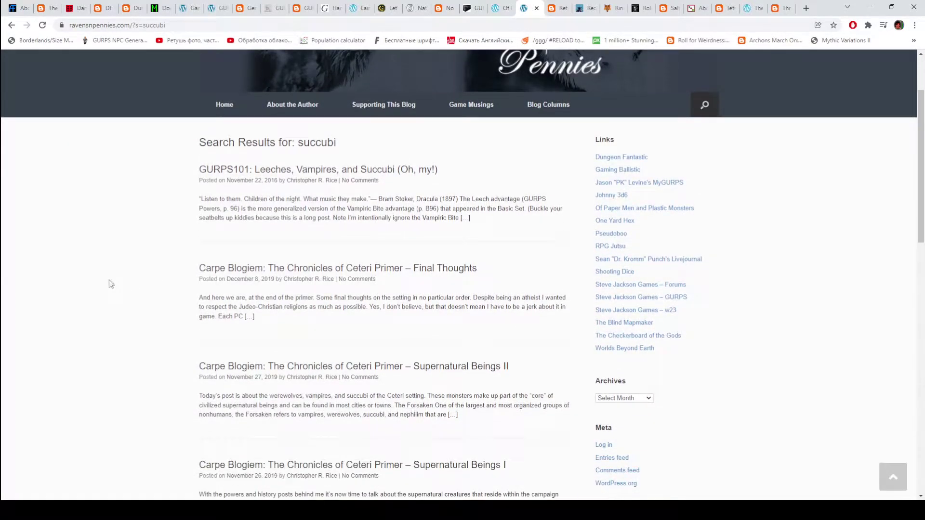
left_click(256, 174)
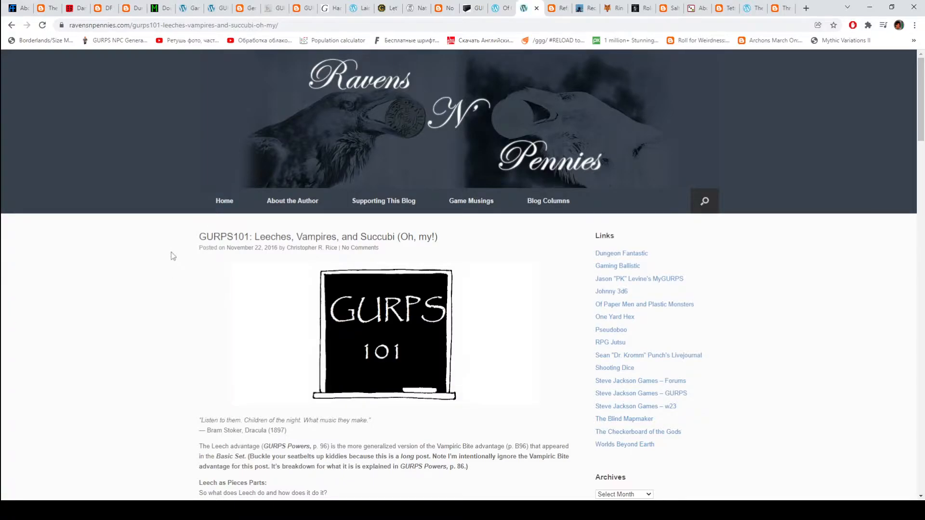
scroll(171, 250, "down", 2)
scroll(171, 251, "down", 3)
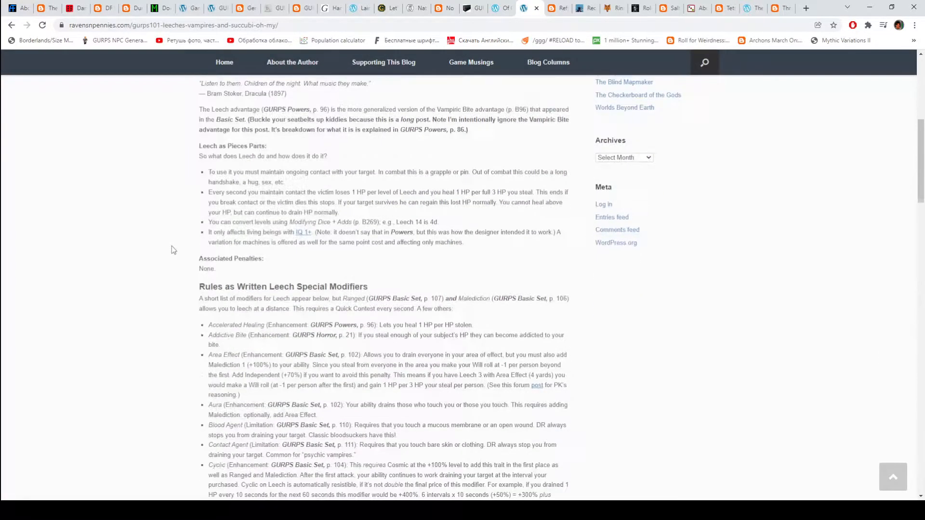
scroll(138, 173, "down", 2)
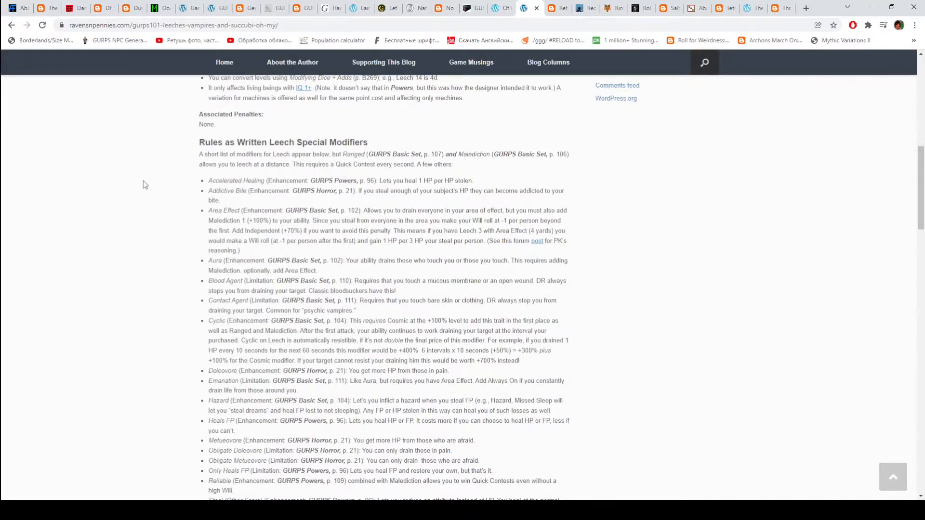
scroll(143, 181, "down", 2)
scroll(190, 181, "up", 2)
scroll(237, 191, "down", 3)
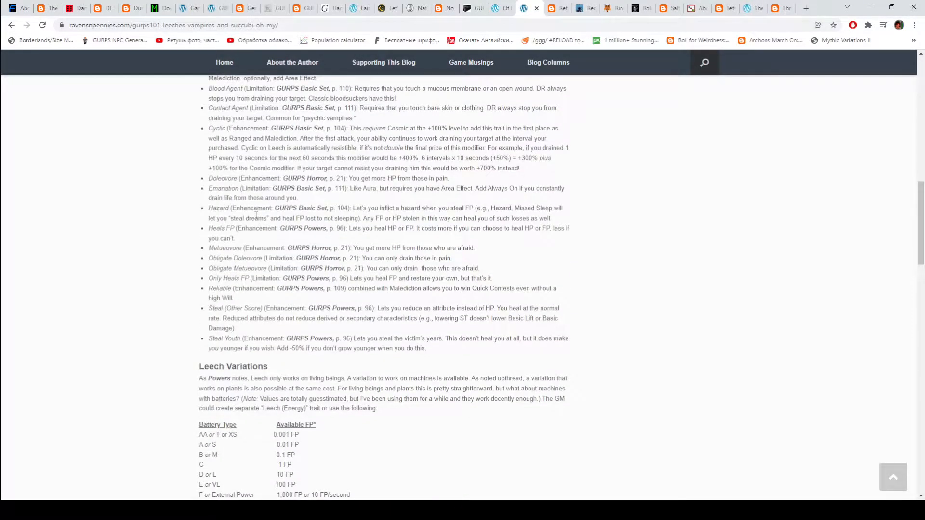
scroll(287, 229, "down", 2)
scroll(253, 210, "down", 2)
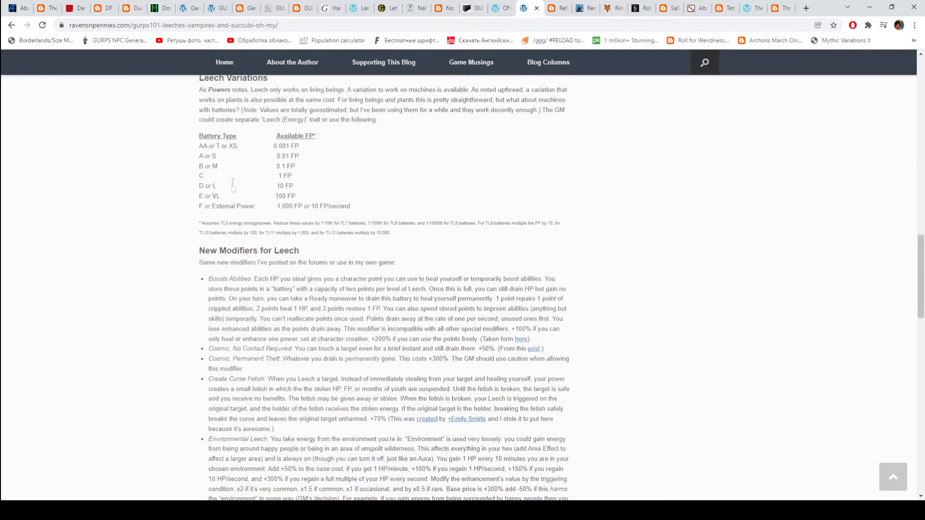
scroll(210, 185, "up", 1)
scroll(201, 189, "down", 1)
scroll(264, 299, "down", 2)
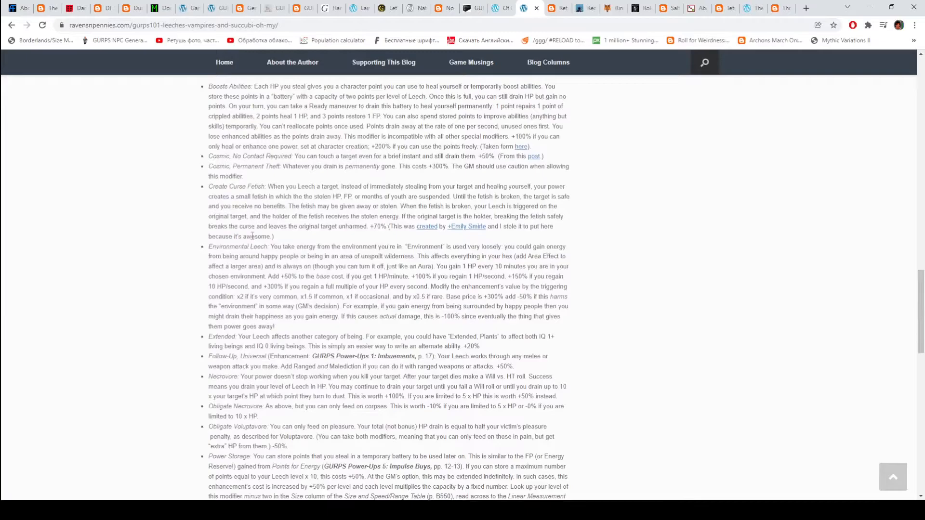
scroll(262, 231, "down", 1)
scroll(264, 238, "down", 3)
scroll(289, 257, "down", 2)
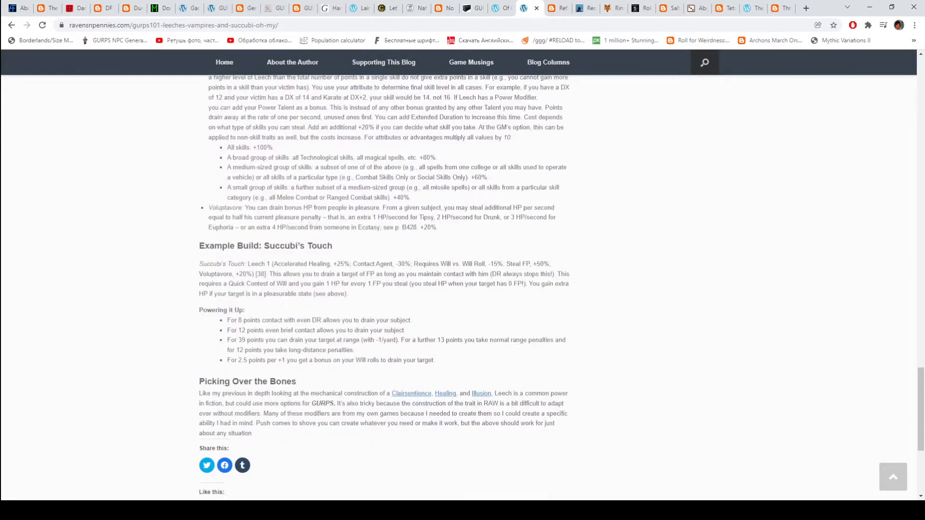
scroll(293, 261, "down", 1)
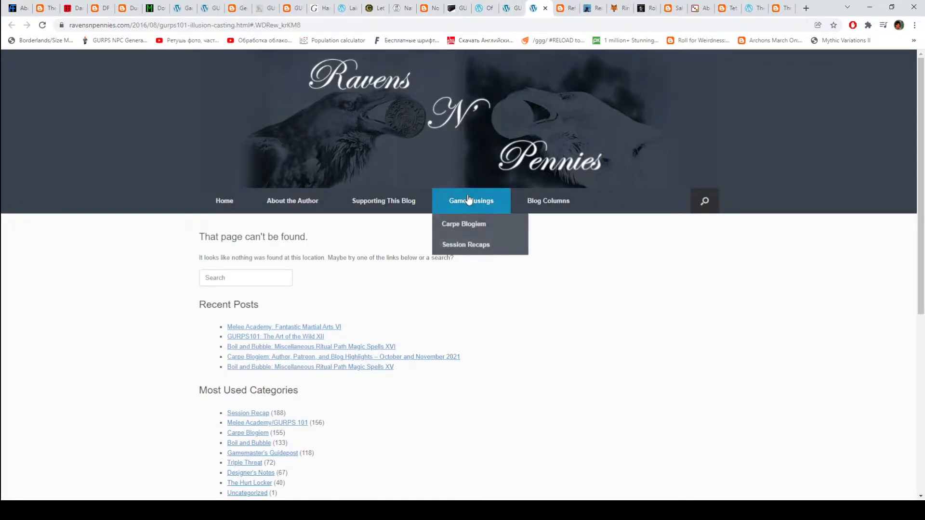
scroll(454, 309, "down", 1)
scroll(454, 309, "down", 4)
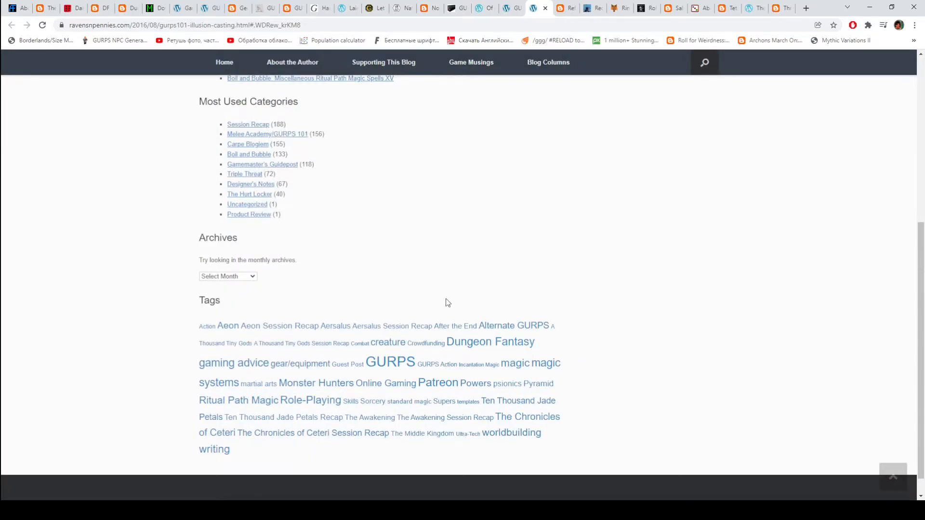
scroll(426, 304, "up", 2)
scroll(408, 303, "up", 1)
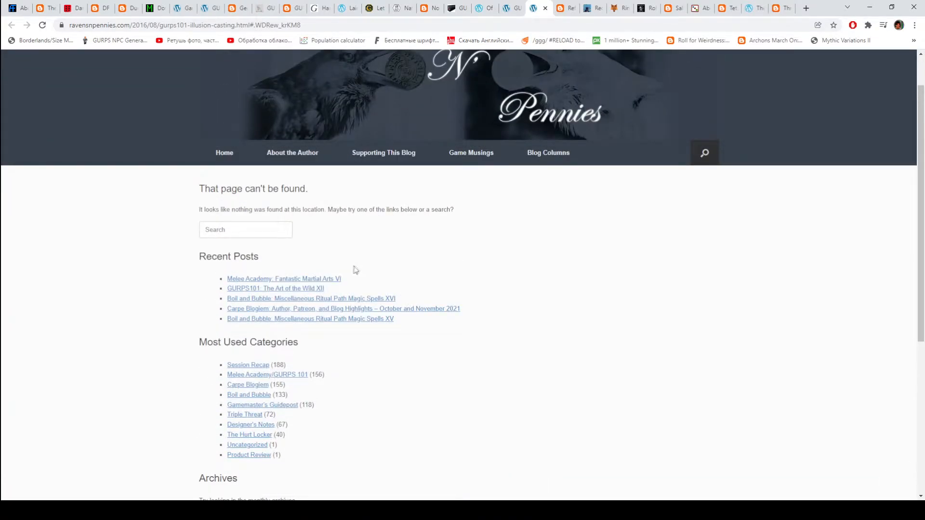
Step: Close the 404 Illusion page tab, returning to the Leeches, Vampires, and Succubi post
left_click(332, 281)
left_click(545, 8)
scroll(477, 218, "up", 3)
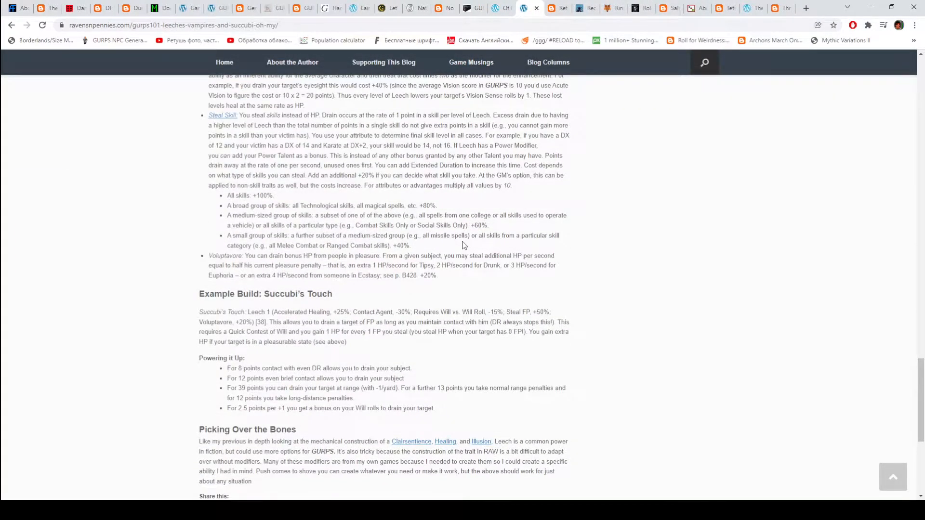
scroll(462, 243, "up", 4)
scroll(461, 243, "up", 4)
scroll(464, 242, "up", 4)
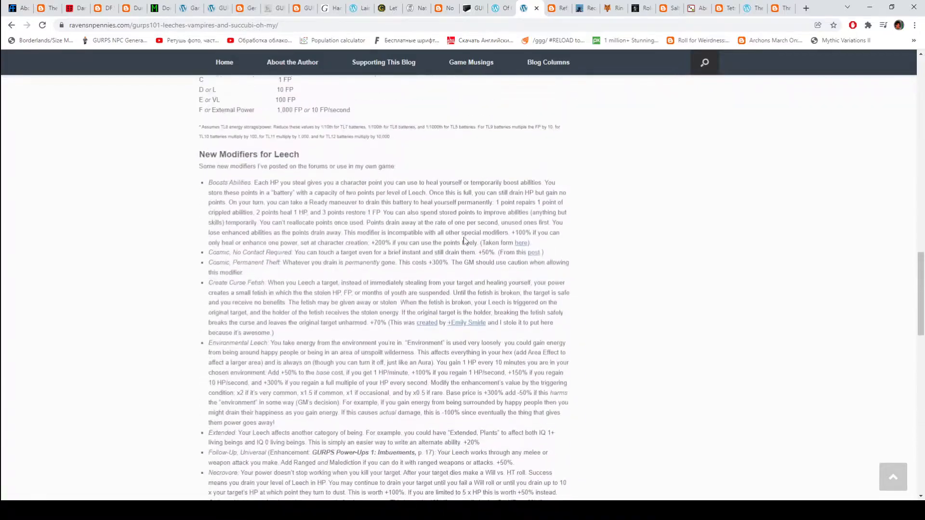
scroll(463, 241, "up", 3)
scroll(465, 241, "up", 4)
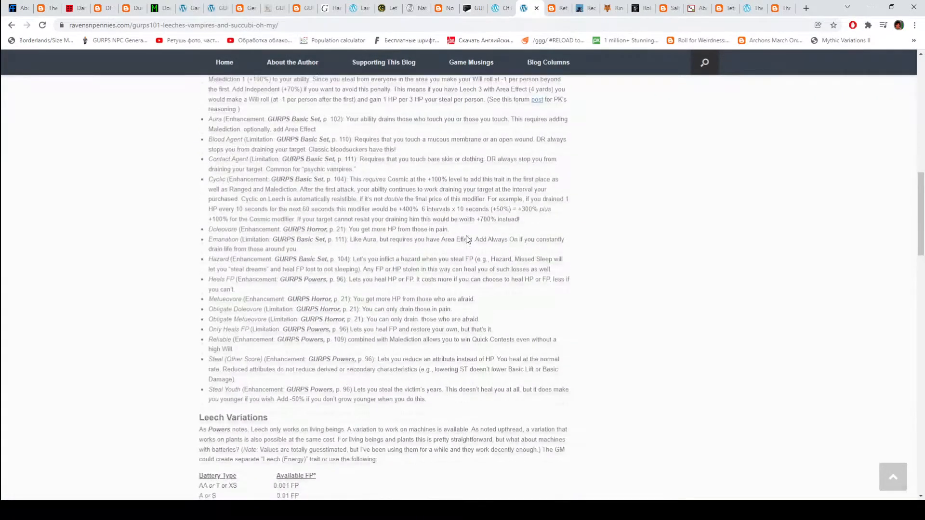
scroll(466, 240, "up", 4)
scroll(466, 240, "up", 3)
scroll(466, 239, "up", 2)
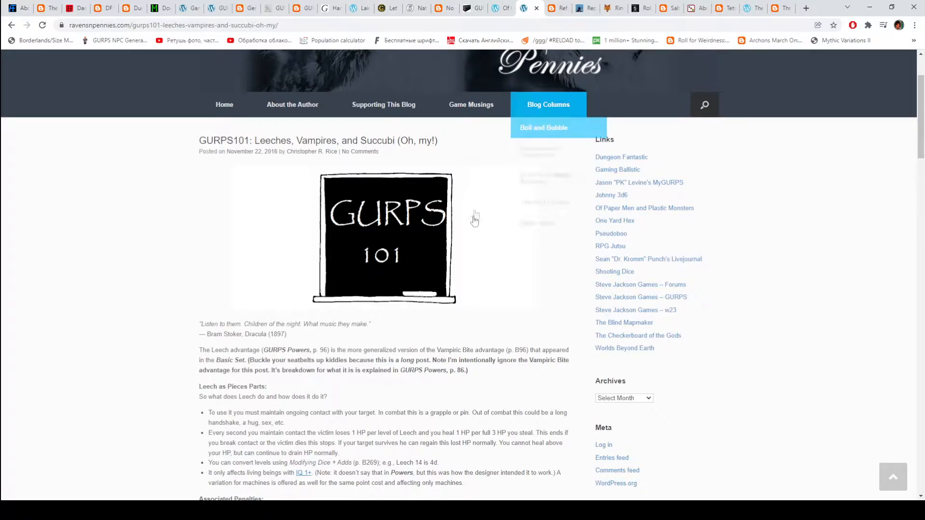
scroll(477, 222, "up", 2)
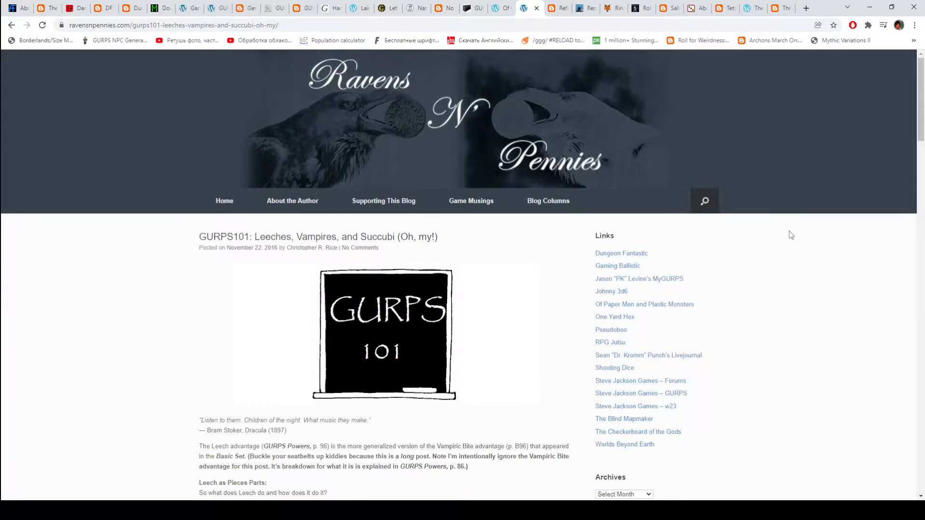
scroll(775, 297, "down", 1)
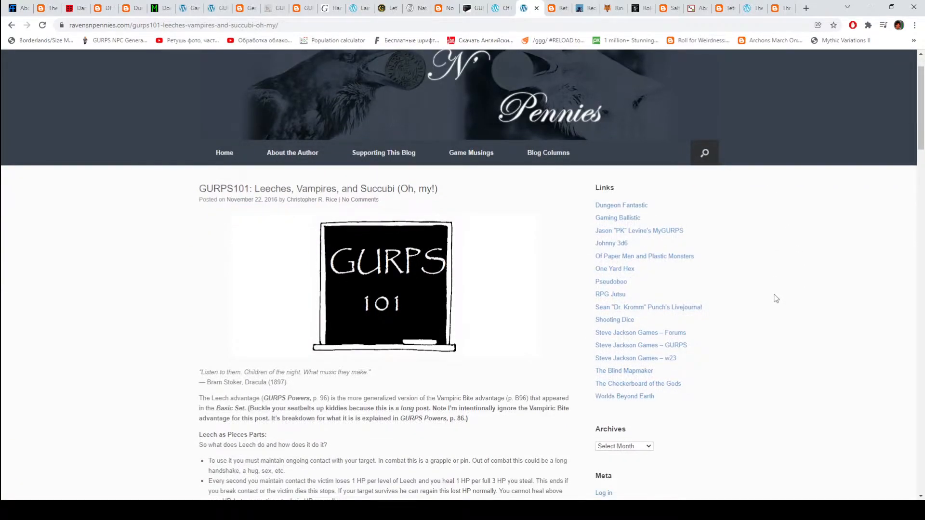
scroll(775, 298, "down", 2)
scroll(774, 297, "up", 2)
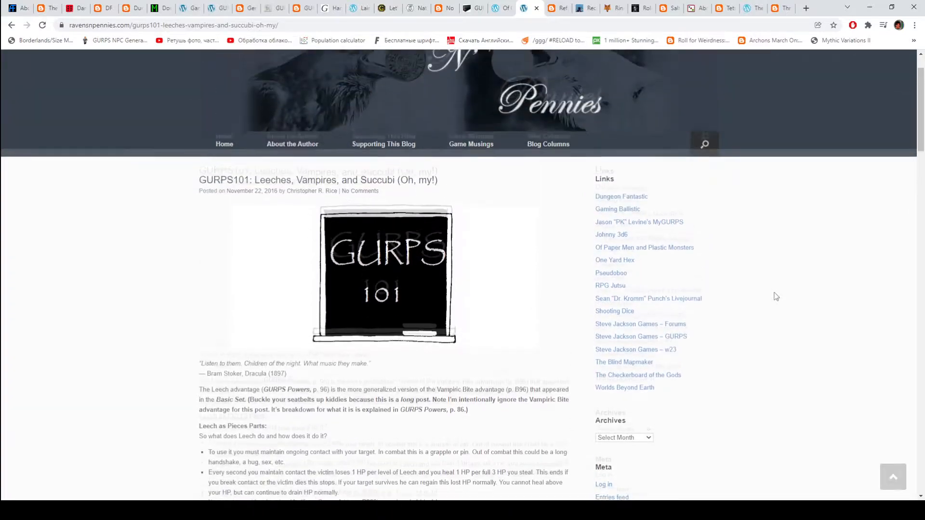
scroll(774, 296, "up", 1)
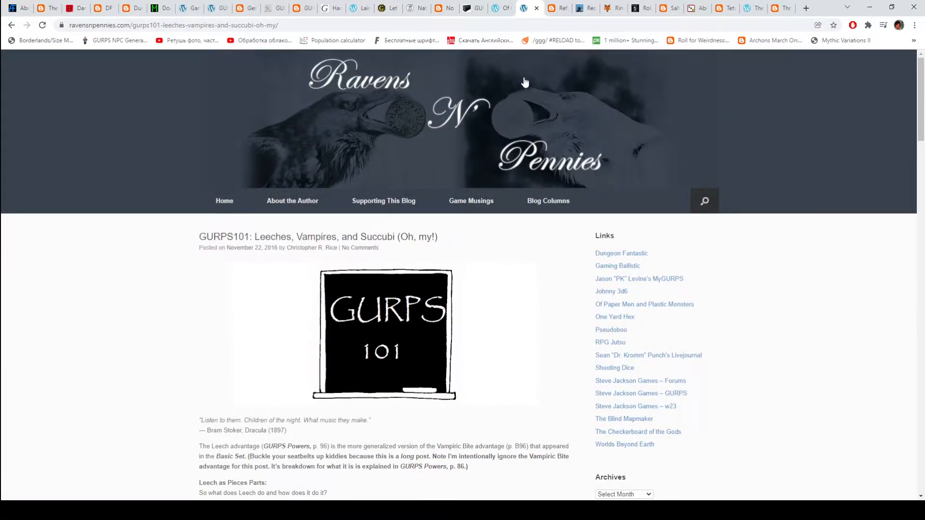
left_click(559, 8)
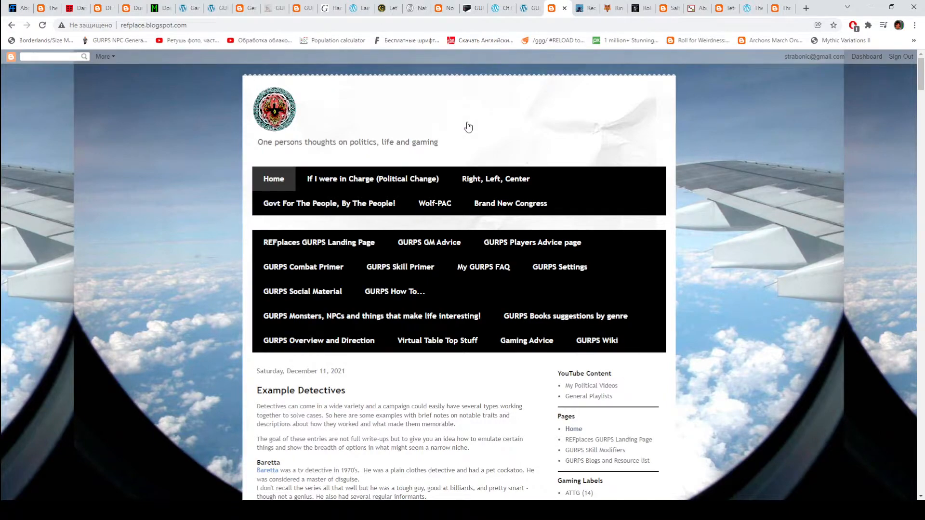
scroll(468, 126, "down", 4)
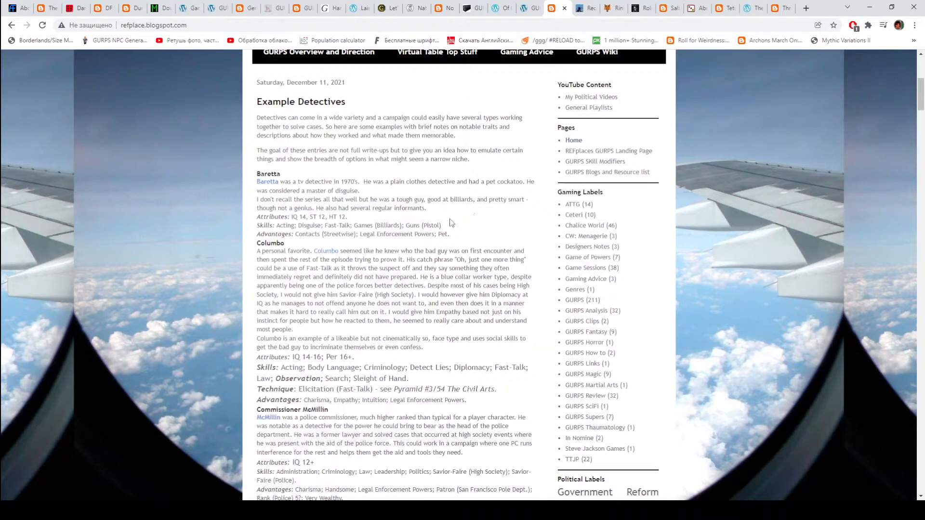
scroll(366, 228, "down", 4)
scroll(366, 228, "down", 3)
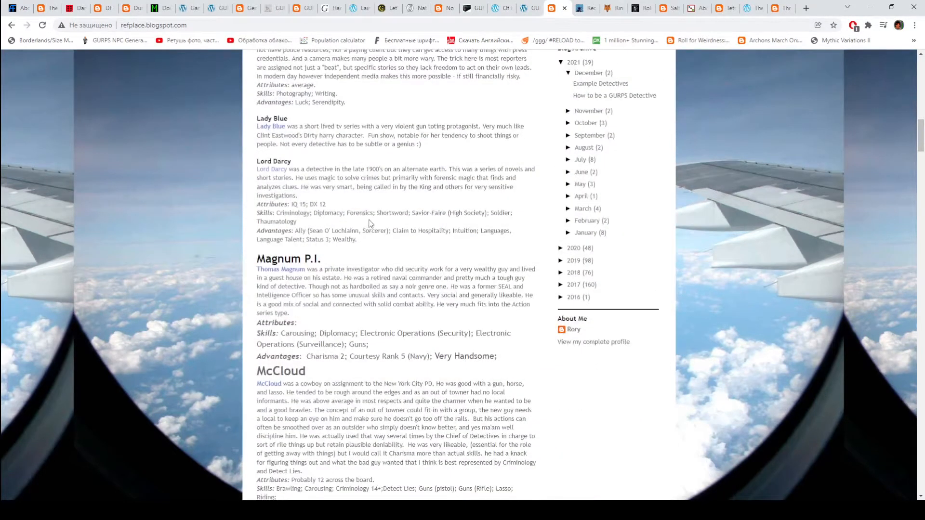
scroll(369, 225, "down", 3)
scroll(370, 224, "down", 3)
left_click_drag(920, 176, 919, 96)
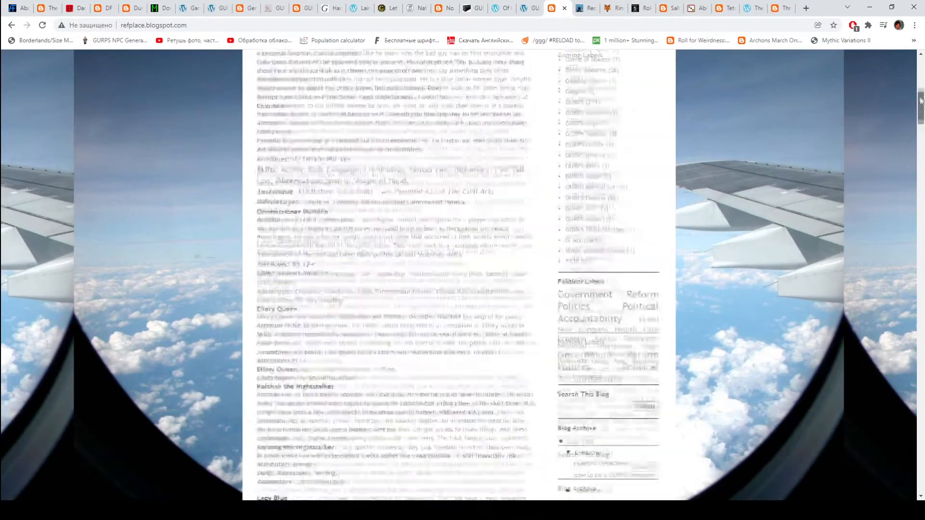
scroll(563, 119, "up", 3)
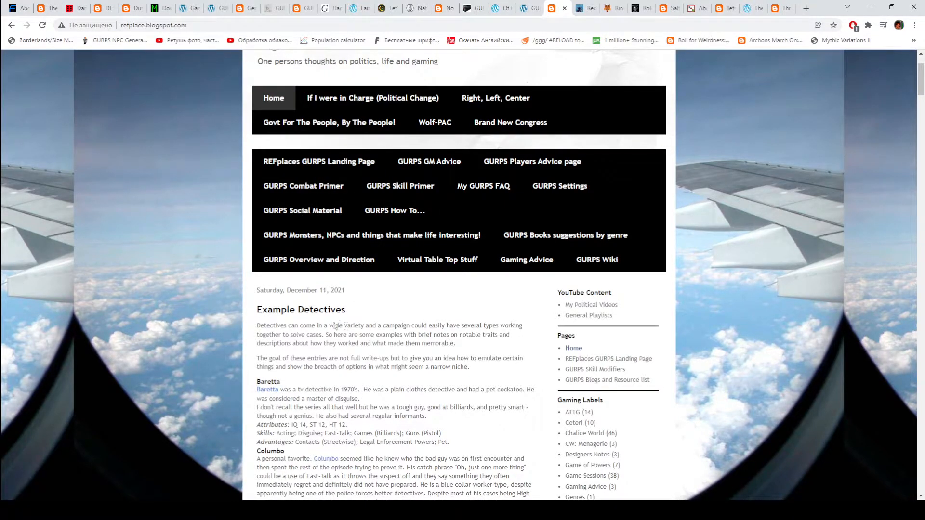
scroll(278, 314, "down", 2)
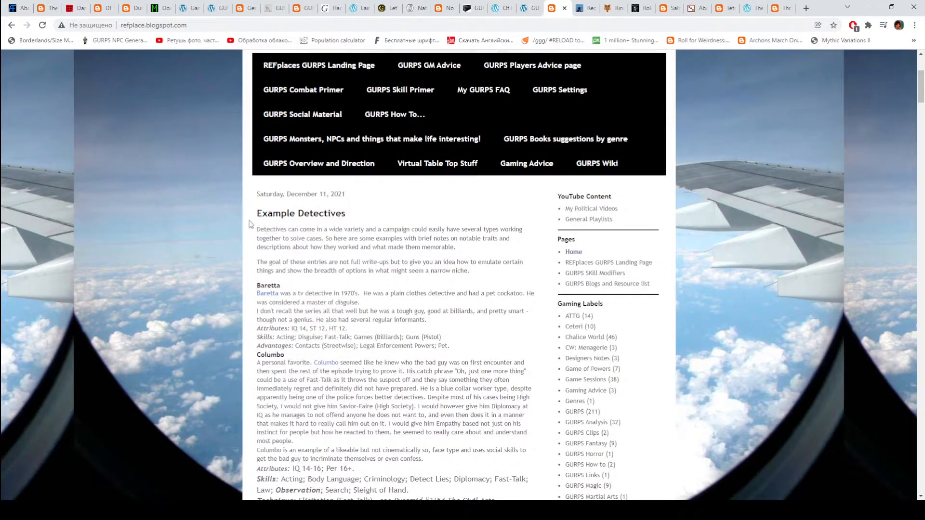
scroll(387, 260, "down", 3)
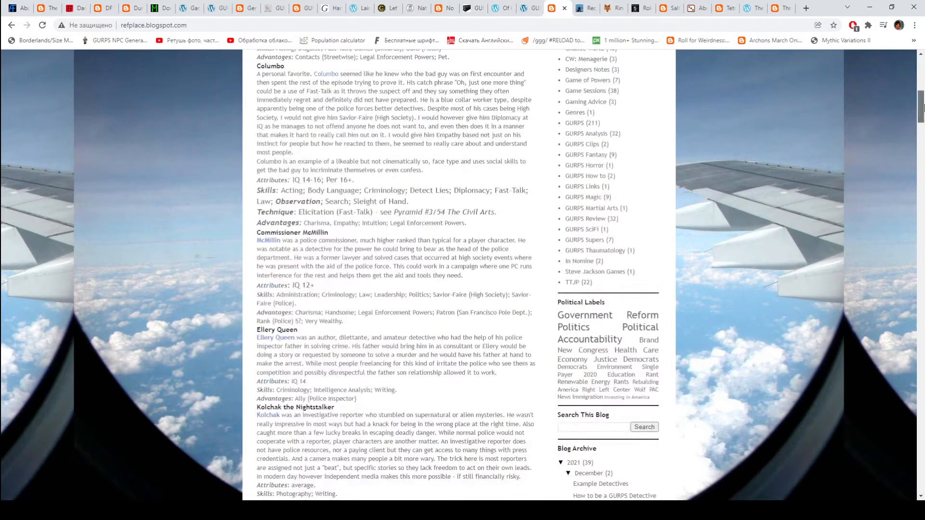
left_click_drag(923, 107, 922, 283)
scroll(602, 284, "up", 10)
scroll(602, 283, "up", 10)
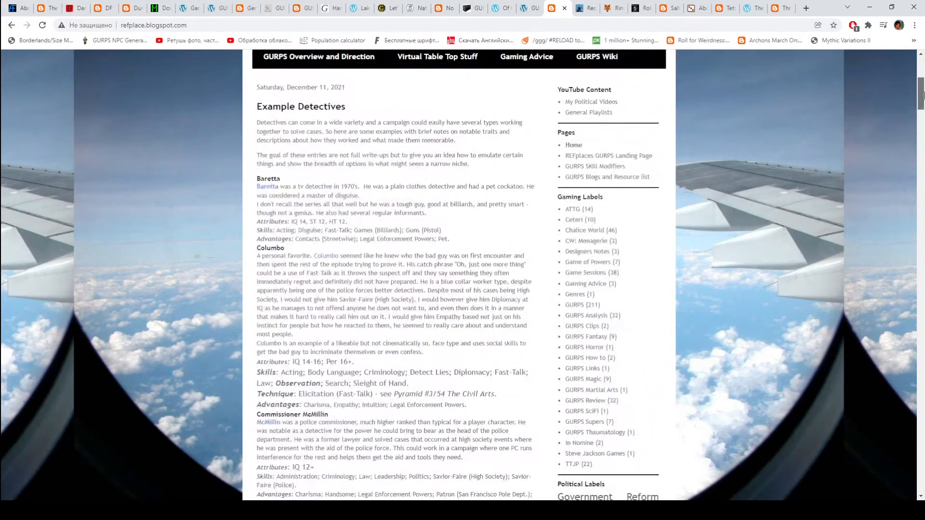
scroll(601, 285, "up", 1)
scroll(601, 284, "up", 2)
scroll(452, 312, "up", 2)
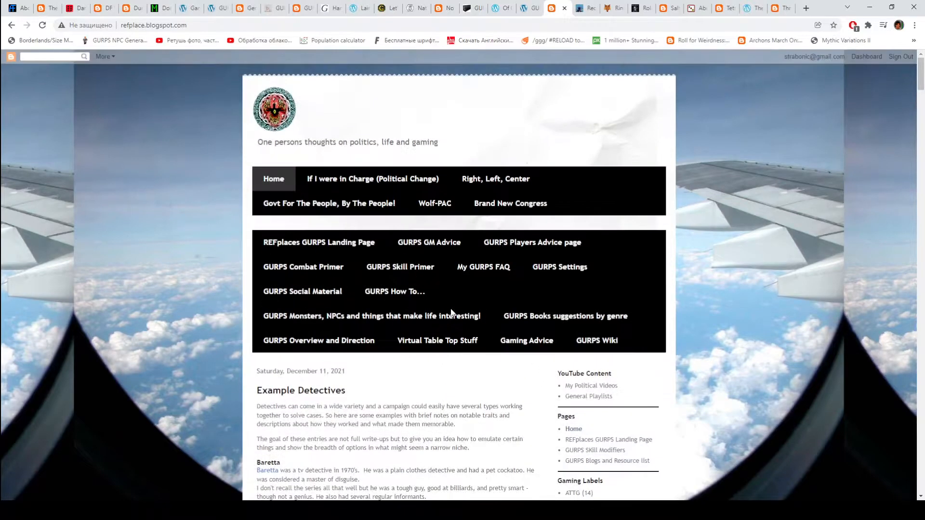
Step: Leave REFplace's Example Detectives post for the Requires Concentrate blog tab
left_click(586, 12)
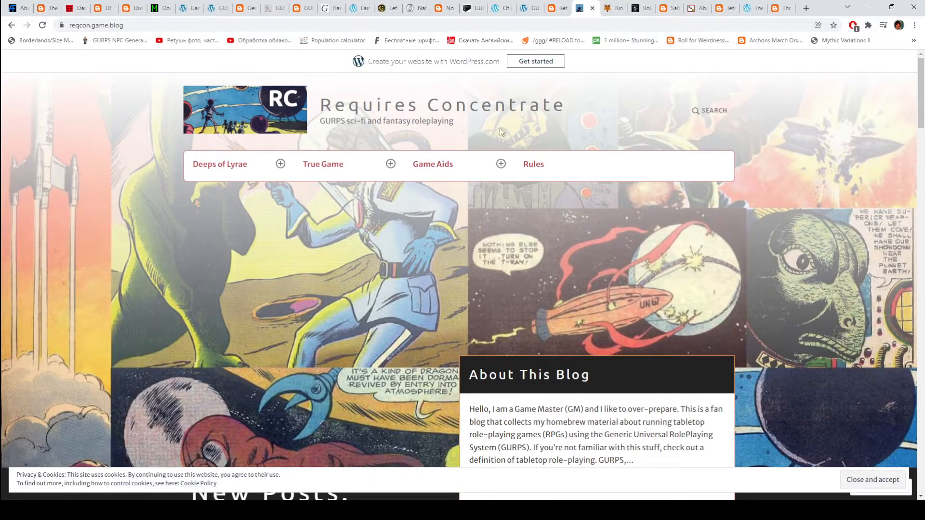
scroll(486, 130, "down", 3)
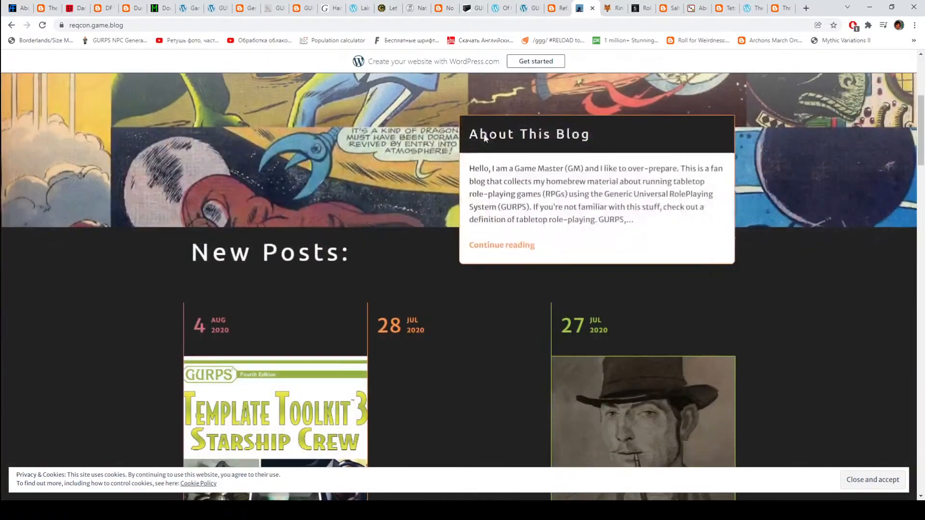
scroll(462, 134, "down", 3)
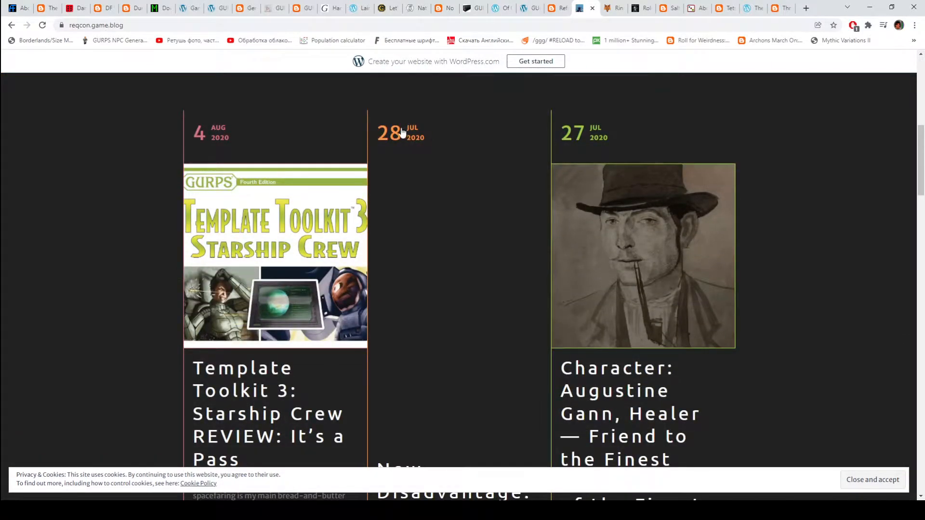
scroll(445, 163, "down", 3)
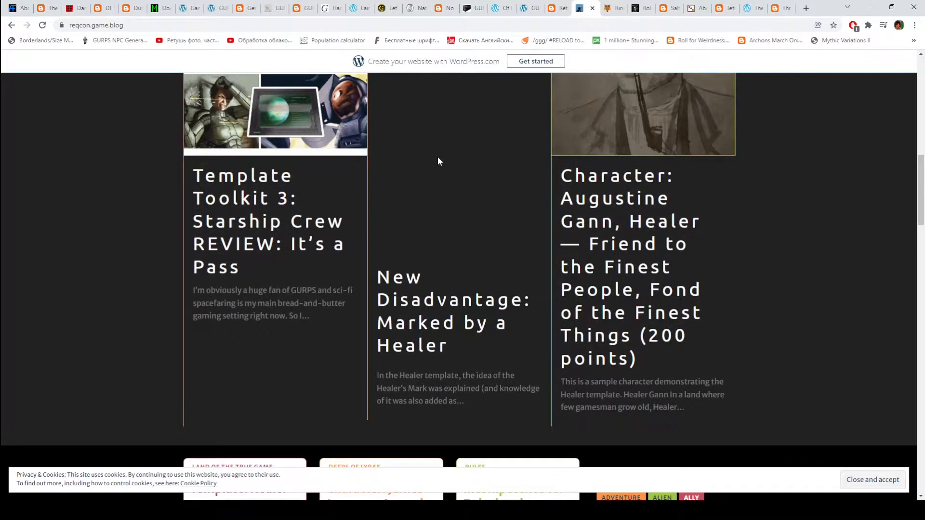
scroll(436, 157, "down", 4)
scroll(437, 153, "down", 3)
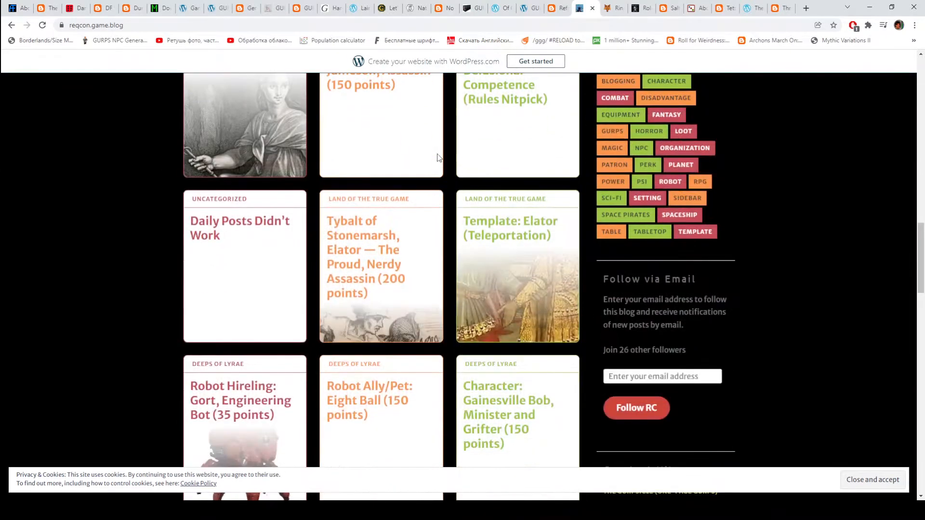
scroll(441, 155, "down", 2)
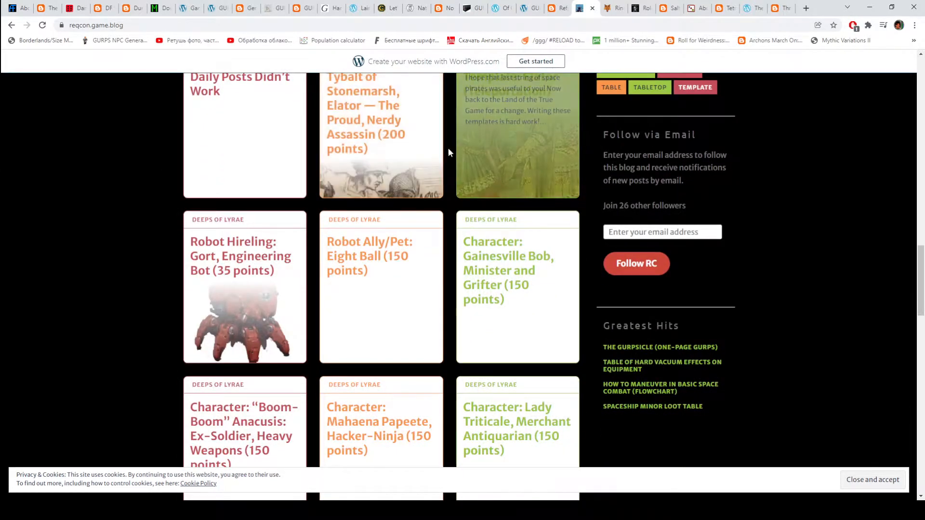
scroll(448, 150, "down", 1)
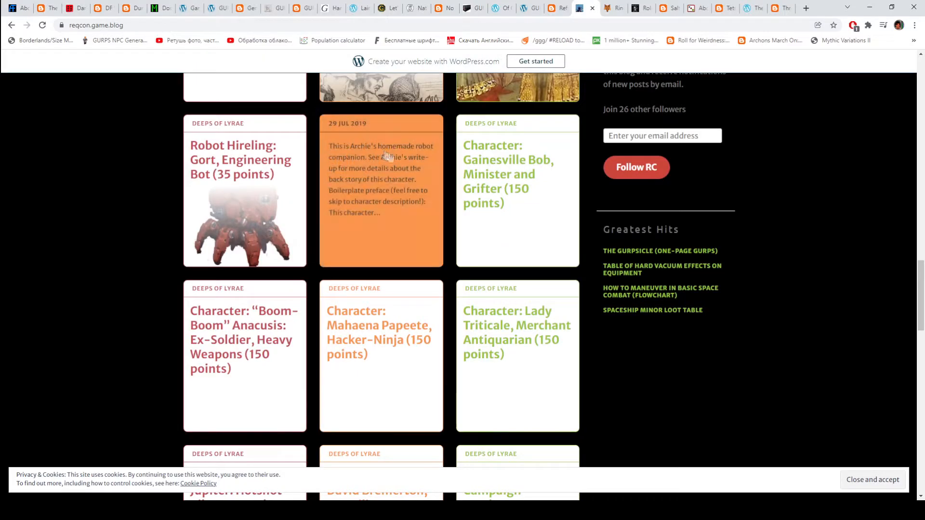
scroll(451, 195, "down", 3)
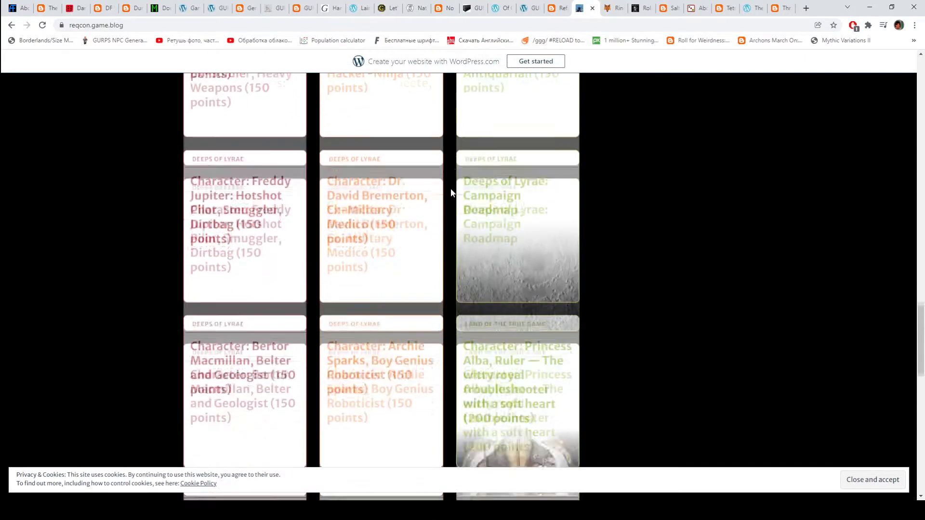
scroll(450, 193, "up", 4)
scroll(451, 192, "up", 3)
scroll(453, 191, "up", 2)
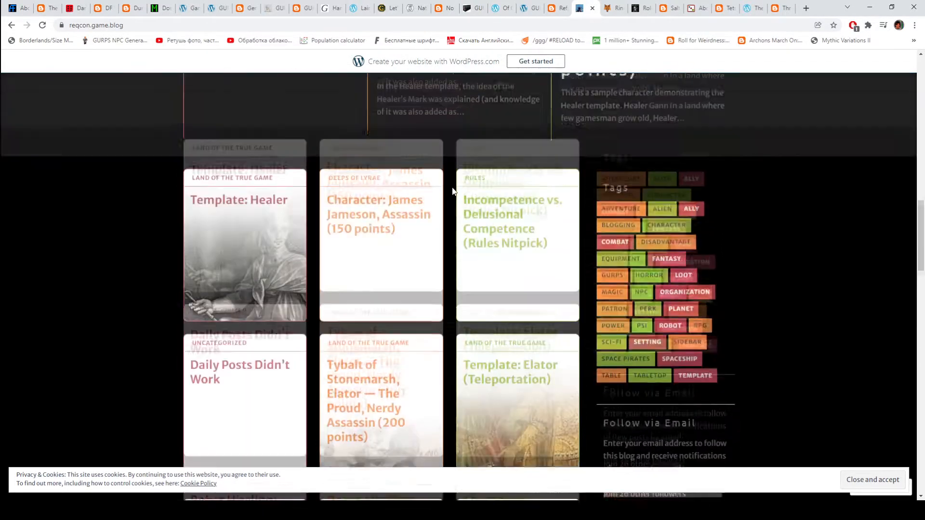
scroll(453, 191, "up", 3)
scroll(452, 191, "up", 2)
scroll(453, 191, "up", 3)
scroll(453, 191, "up", 2)
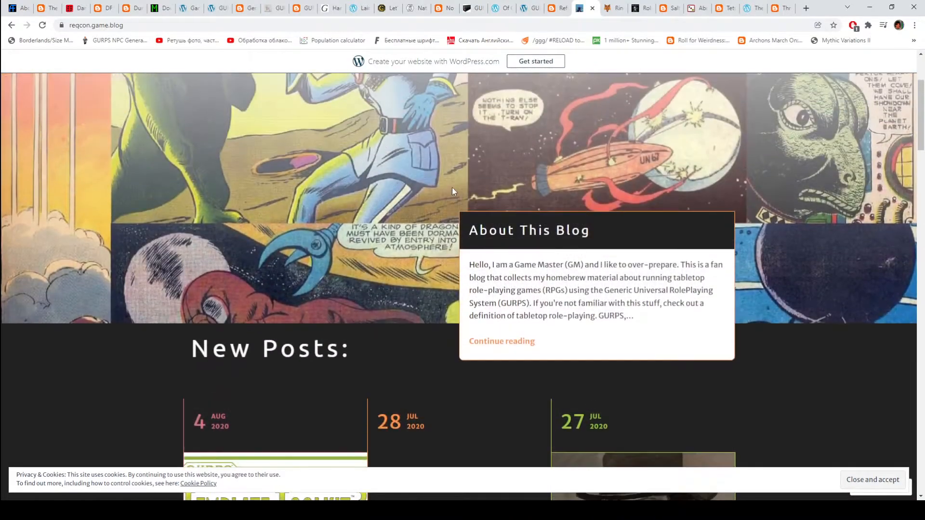
scroll(452, 191, "up", 1)
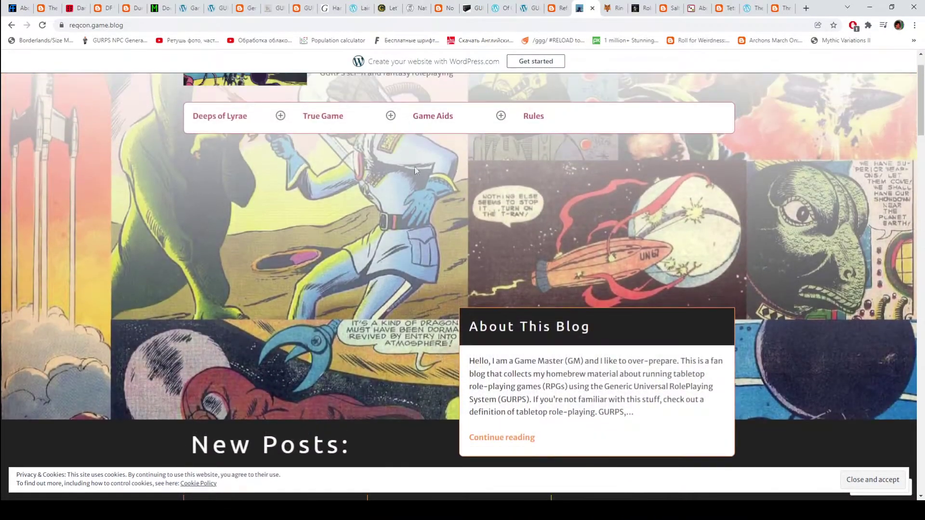
Step: Leave the Deeps of Lyrae post grid for the Rindis.com hobby site tab
left_click(612, 9)
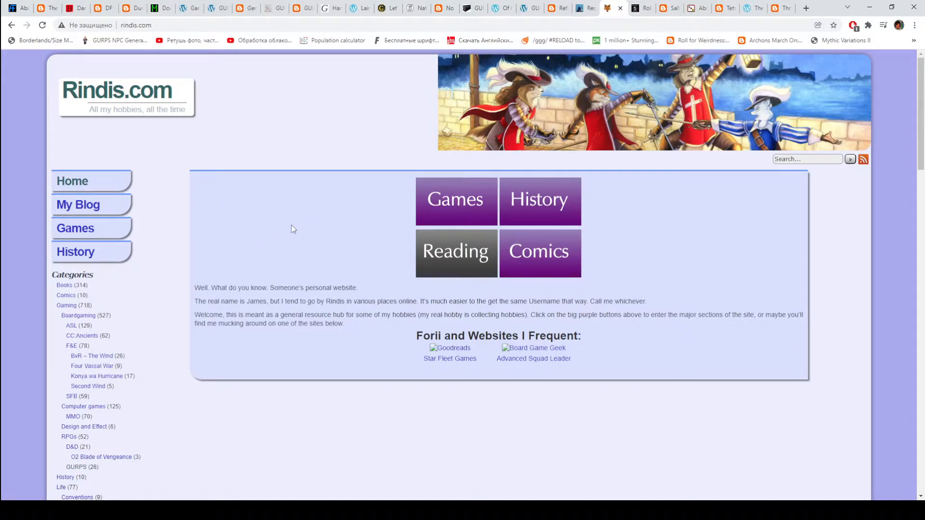
scroll(260, 240, "down", 1)
scroll(262, 240, "down", 2)
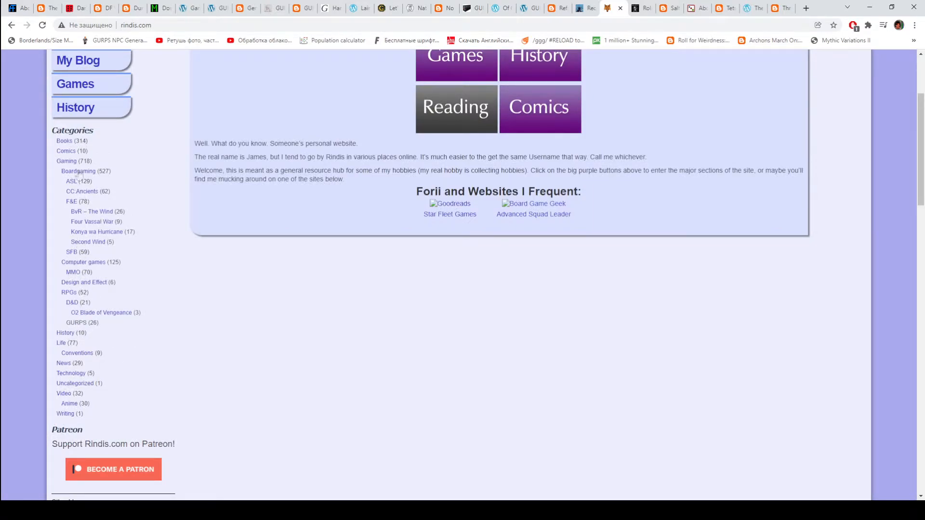
Step: Browse Rindis.com's GURPS category to its older entries and open Dungeons & Sorcery Part 1
left_click(83, 325)
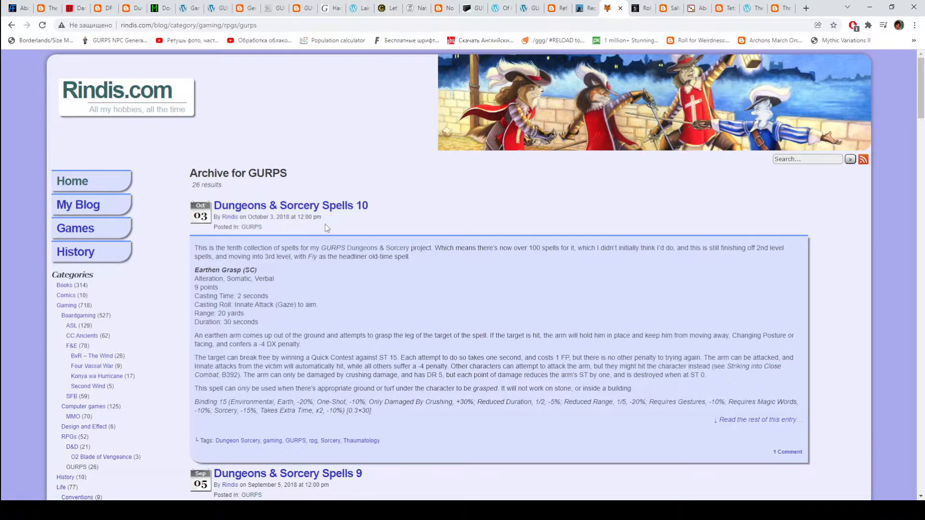
scroll(921, 101, "down", 2)
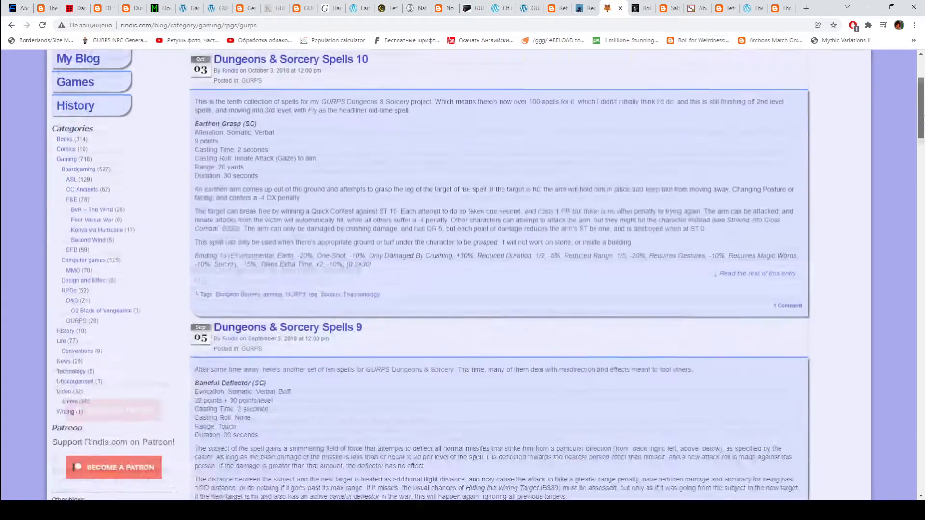
left_click_drag(922, 115, 922, 470)
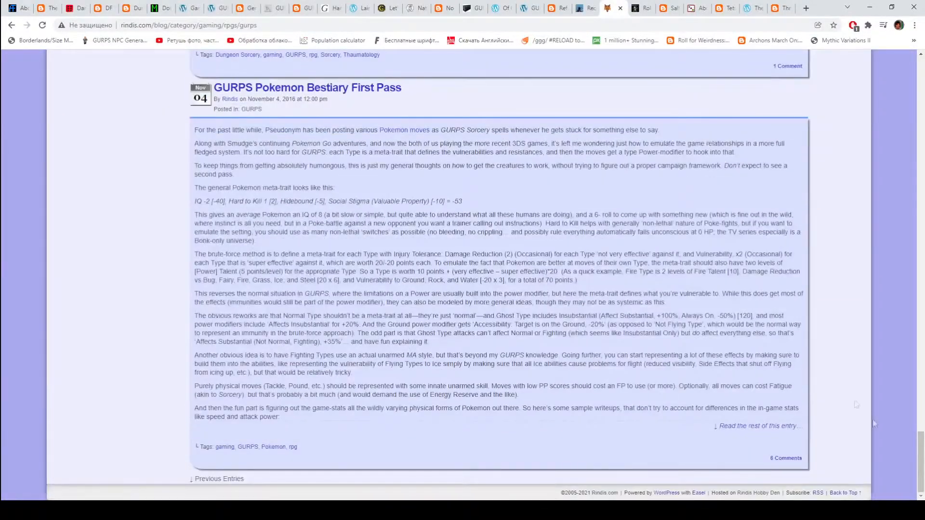
left_click(215, 480)
scroll(317, 157, "down", 5)
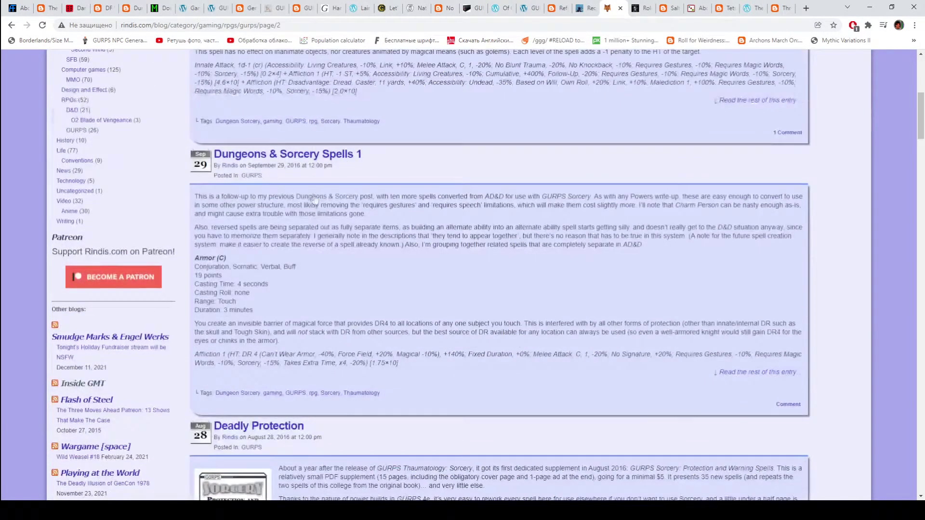
left_click(317, 155)
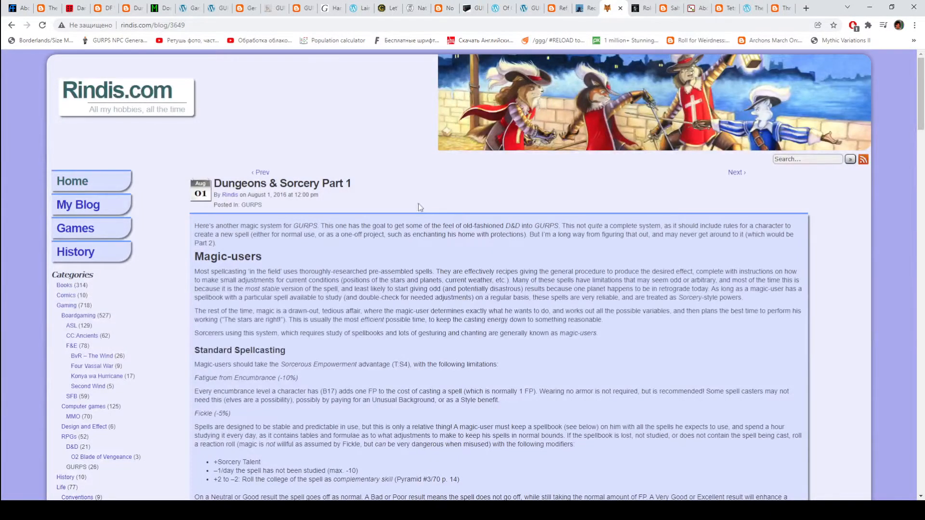
scroll(416, 202, "down", 3)
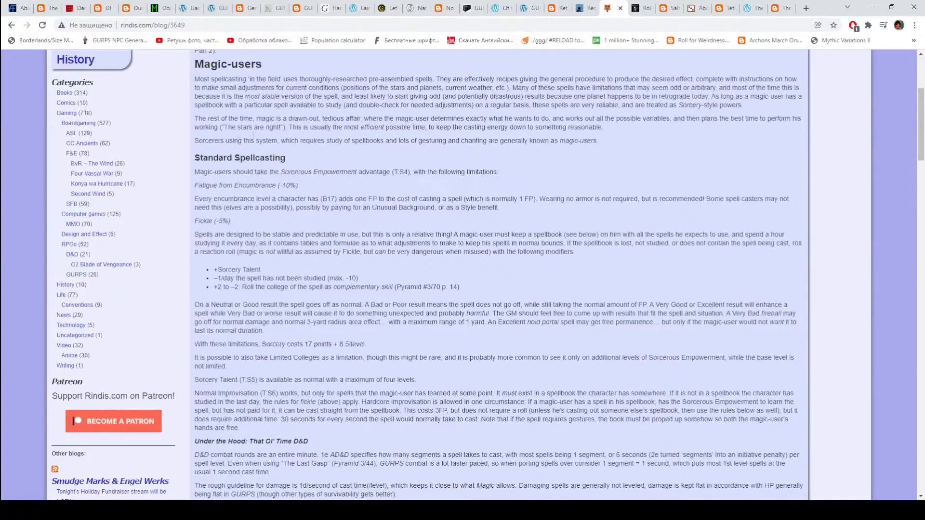
scroll(438, 146, "up", 2)
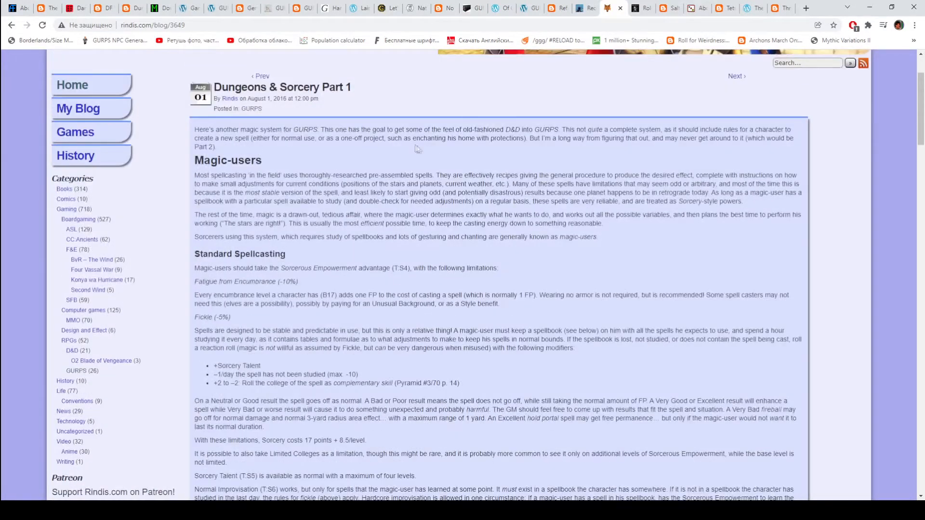
scroll(438, 147, "down", 2)
scroll(438, 146, "down", 2)
scroll(438, 275, "up", 1)
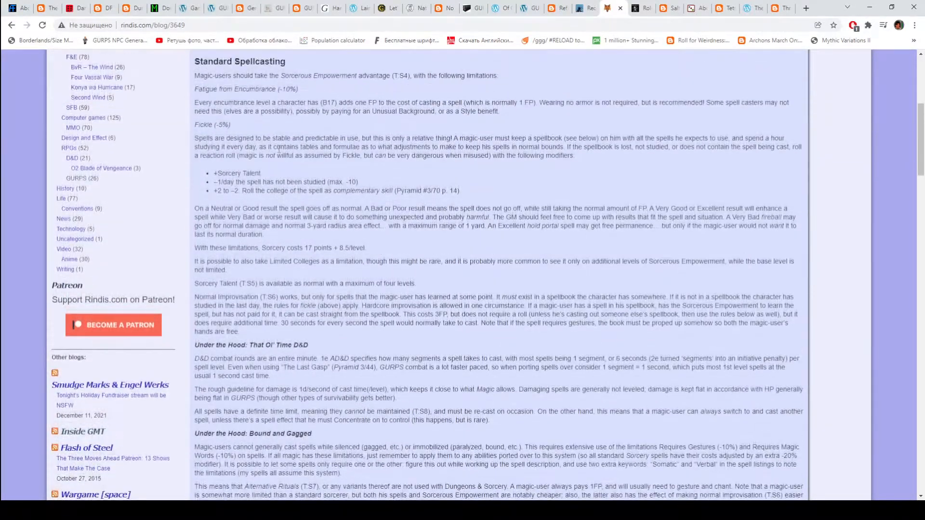
scroll(438, 275, "up", 1)
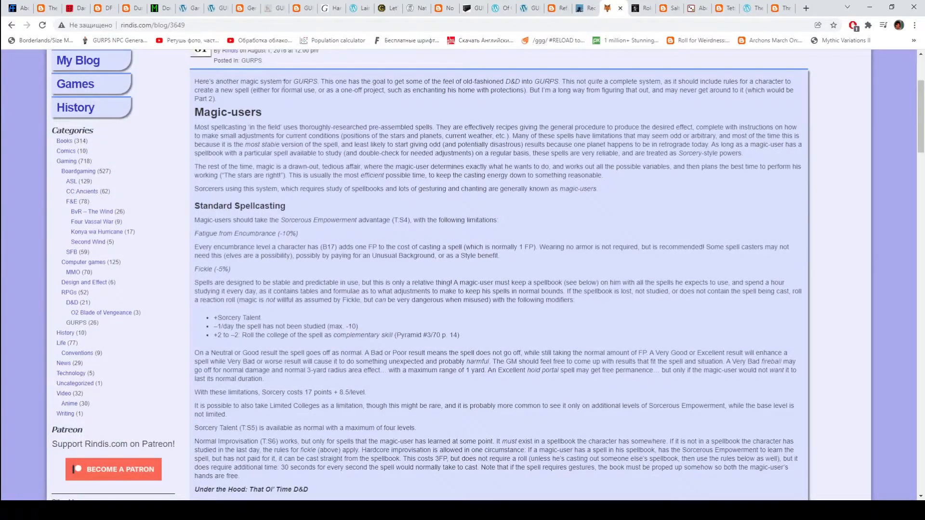
mouse_move(921, 109)
left_mouse_down()
mouse_move(923, 370)
mouse_move(902, 188)
mouse_move(878, 90)
left_mouse_up()
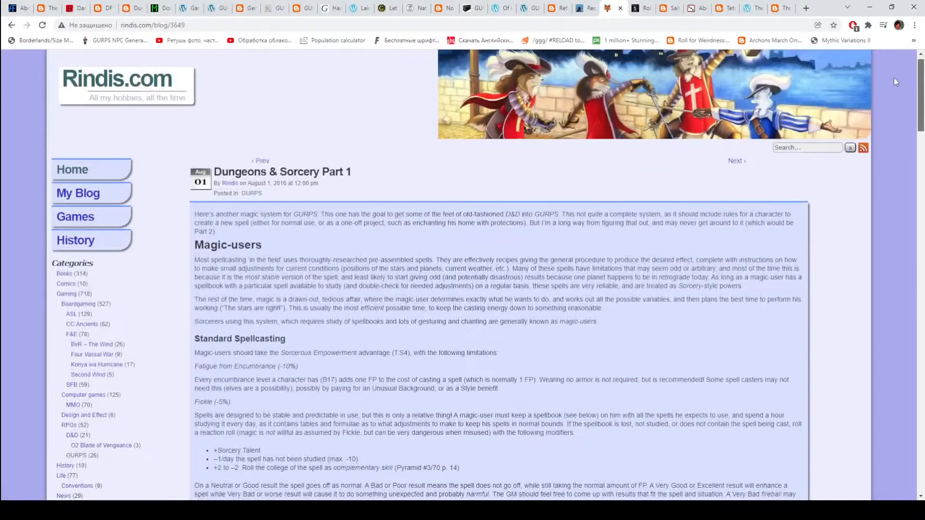
scroll(488, 265, "down", 1)
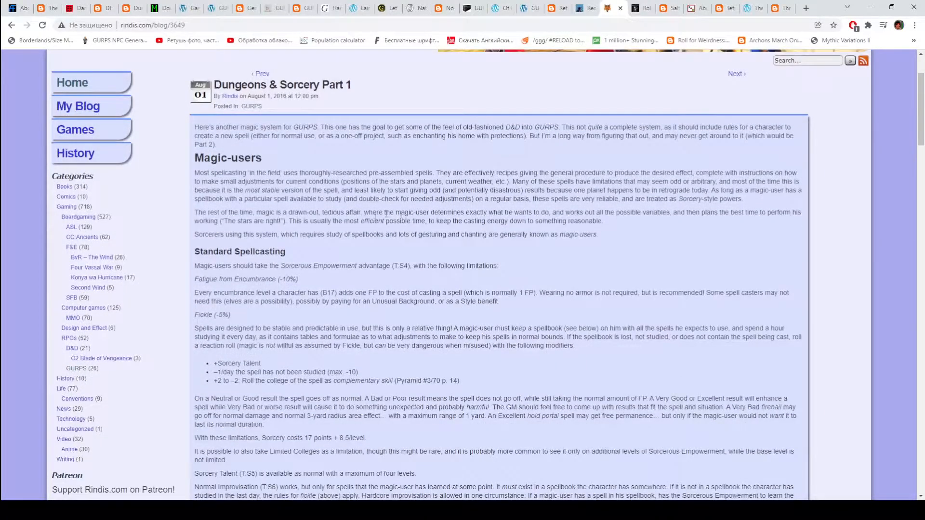
scroll(268, 157, "down", 1)
scroll(268, 156, "up", 2)
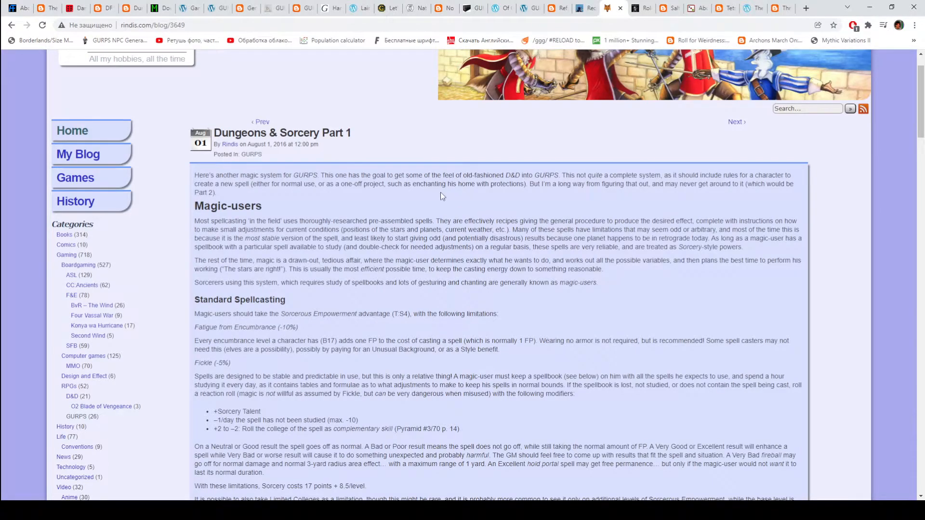
scroll(440, 193, "down", 2)
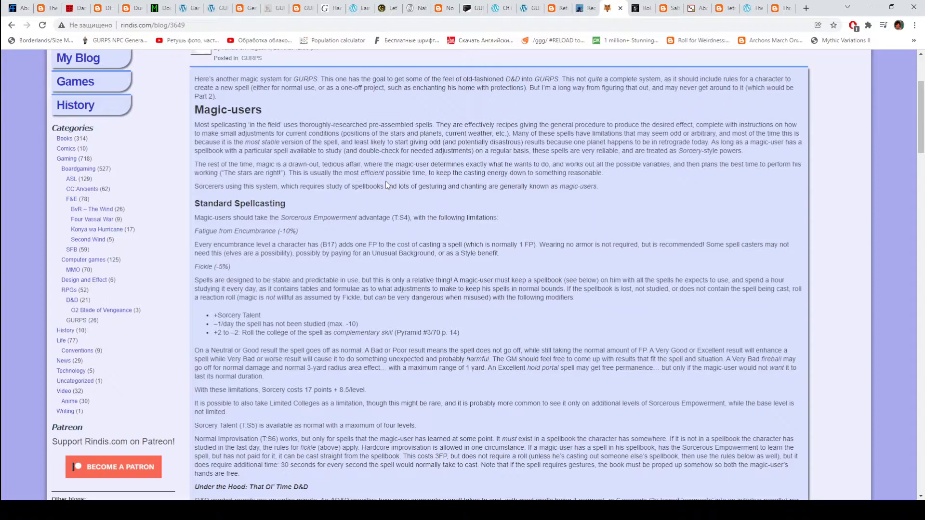
scroll(300, 247, "down", 1)
scroll(299, 246, "down", 2)
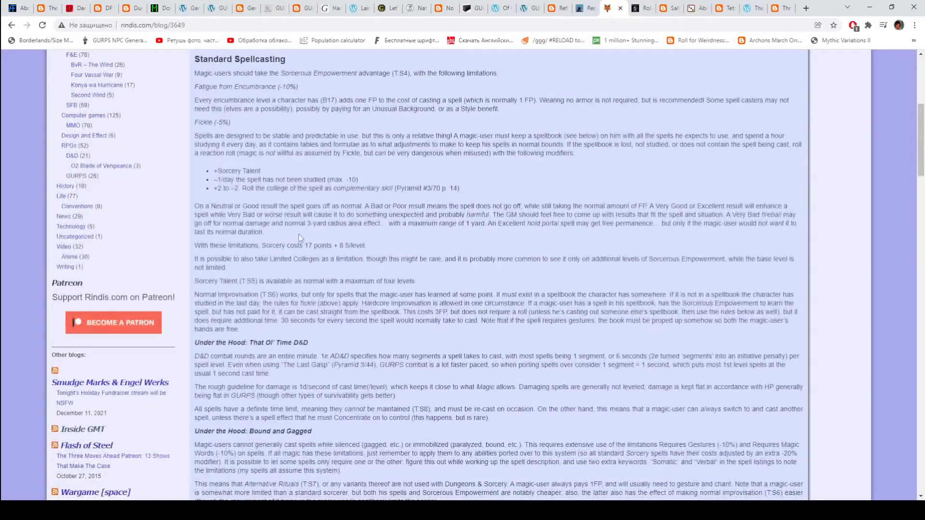
scroll(302, 240, "down", 5)
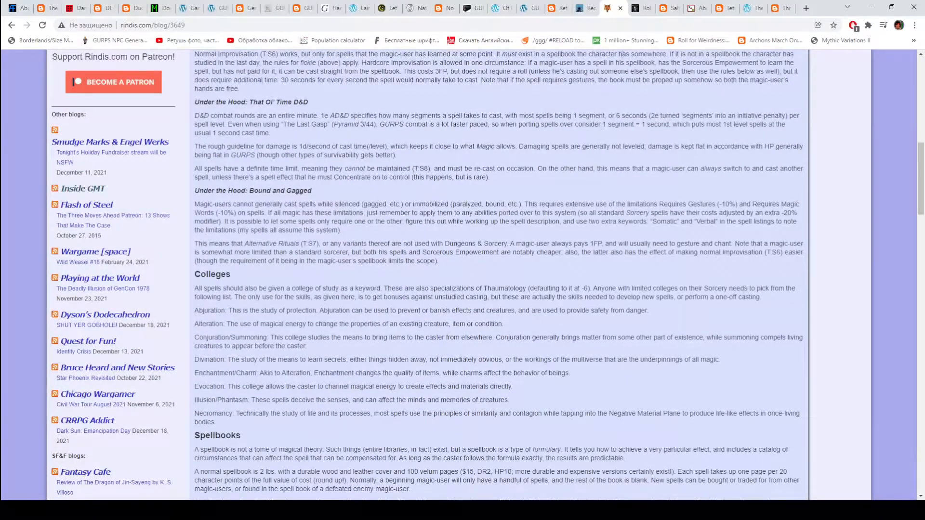
Step: Leave the Dungeons & Sorcery Part 1 post for the Roleplay Rescue blog tab
left_click(639, 9)
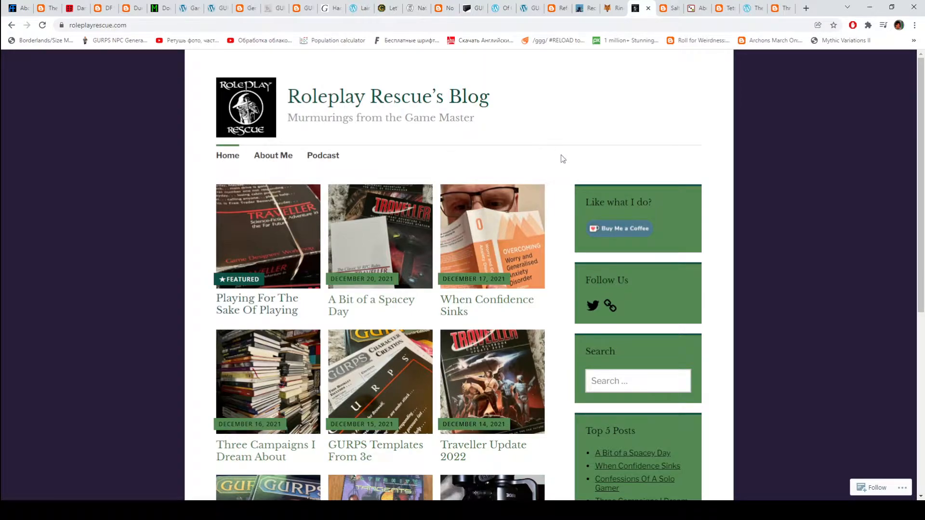
scroll(563, 159, "down", 1)
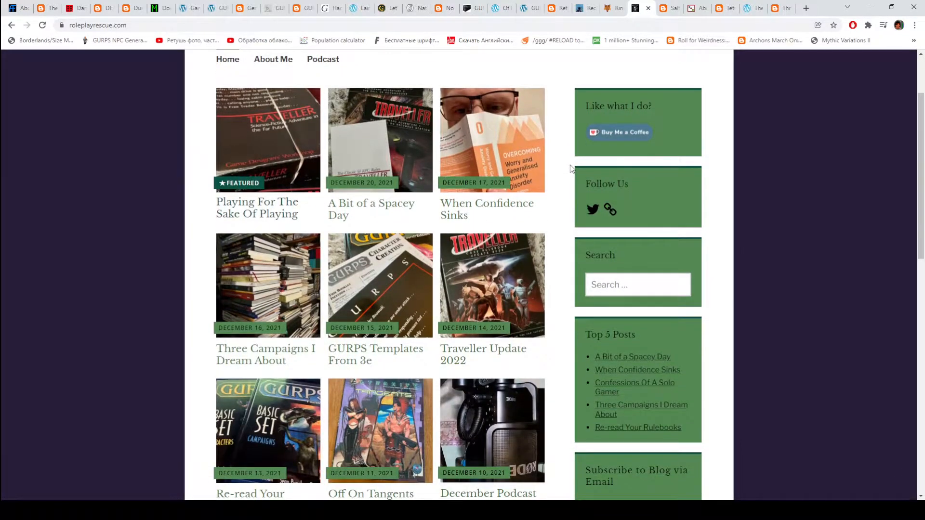
scroll(570, 168, "down", 1)
scroll(571, 169, "down", 1)
scroll(568, 164, "down", 2)
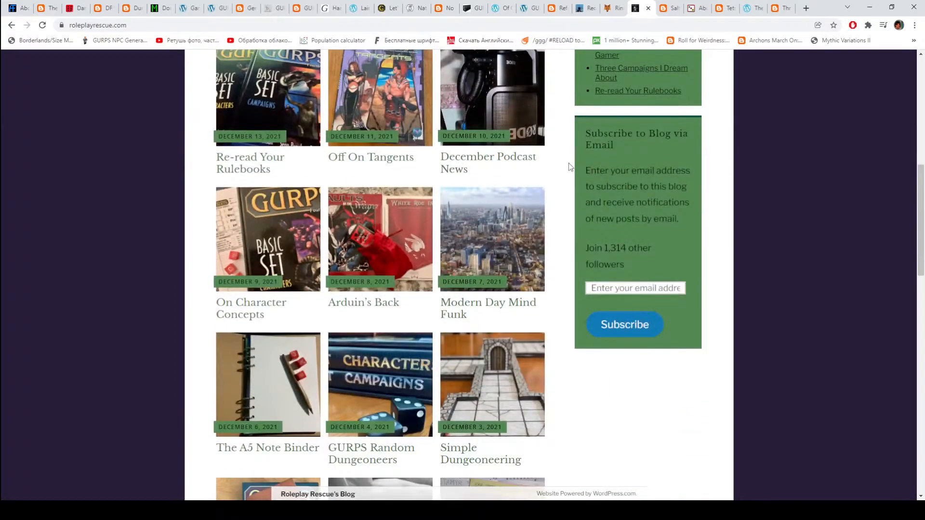
scroll(569, 162, "down", 1)
scroll(567, 162, "down", 1)
scroll(566, 161, "down", 1)
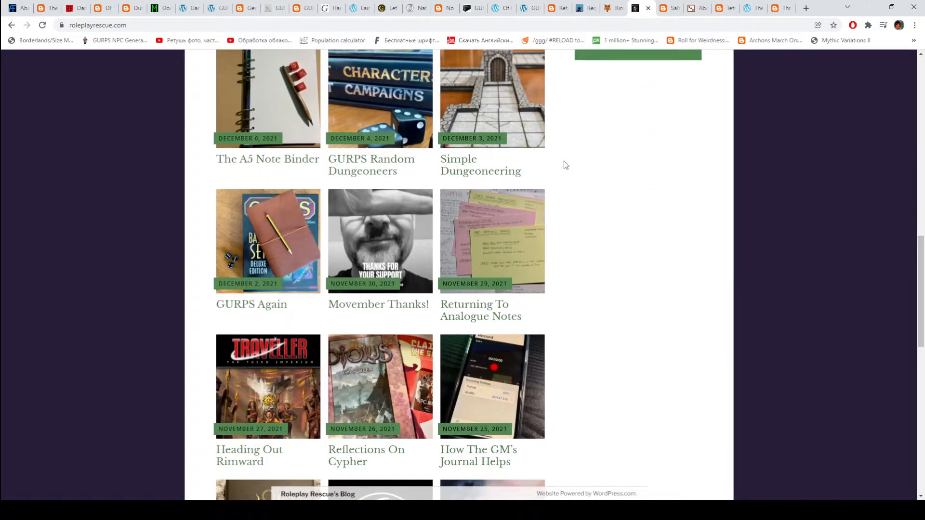
scroll(564, 166, "up", 2)
scroll(564, 165, "up", 1)
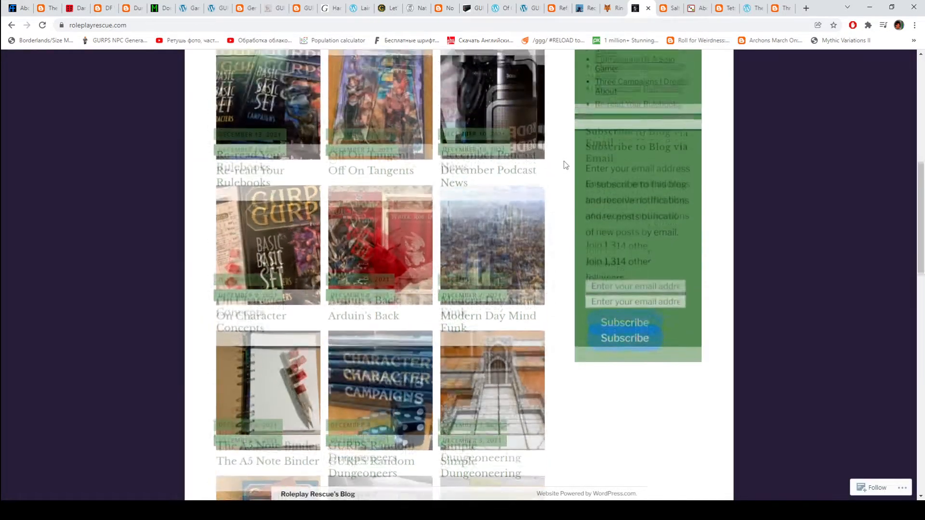
scroll(564, 165, "up", 2)
scroll(565, 165, "up", 1)
scroll(564, 164, "up", 1)
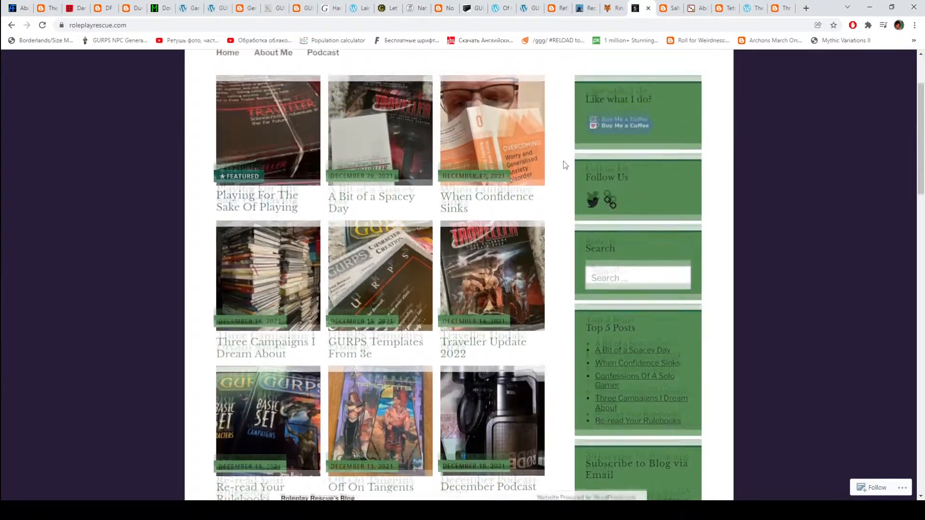
scroll(564, 165, "up", 1)
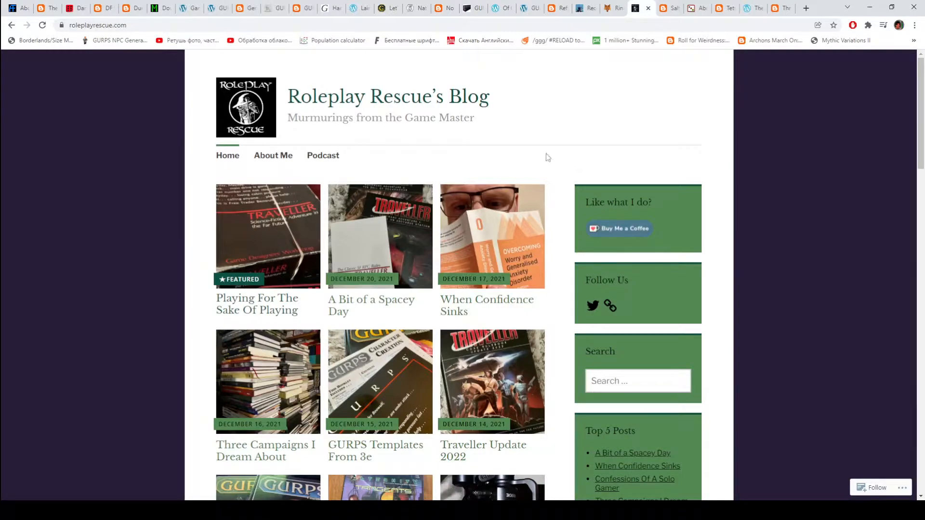
left_click(663, 10)
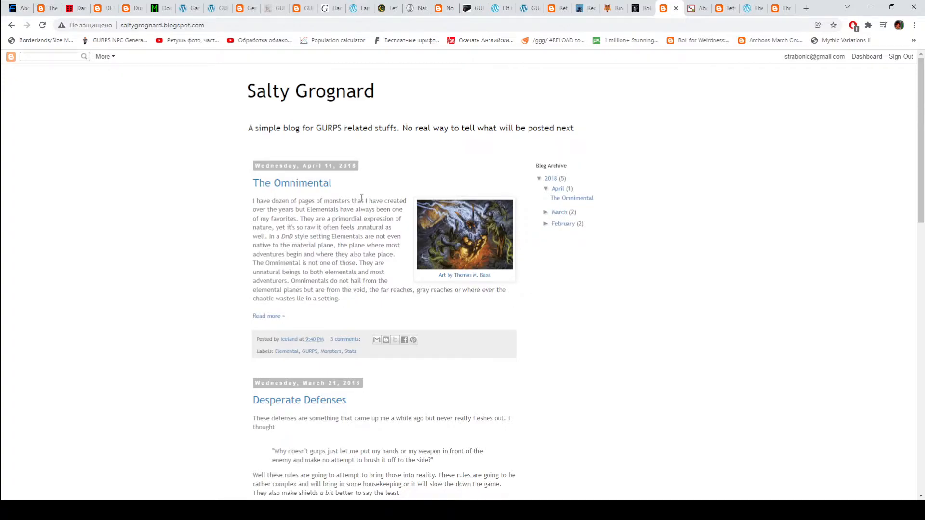
Step: Expand the March 2018 and February 2018 months in Salty Grognard's Blog Archive
left_click(546, 213)
left_click(547, 248)
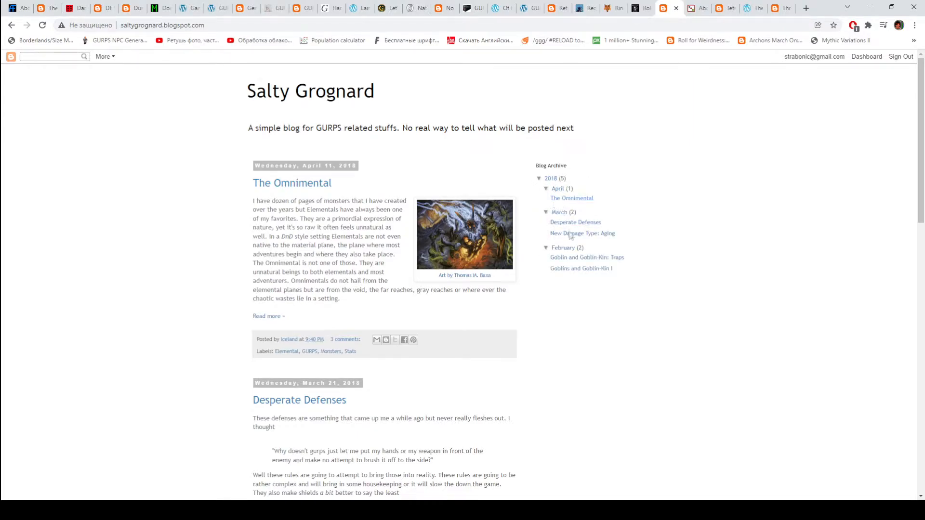
scroll(403, 222, "down", 3)
scroll(401, 221, "down", 3)
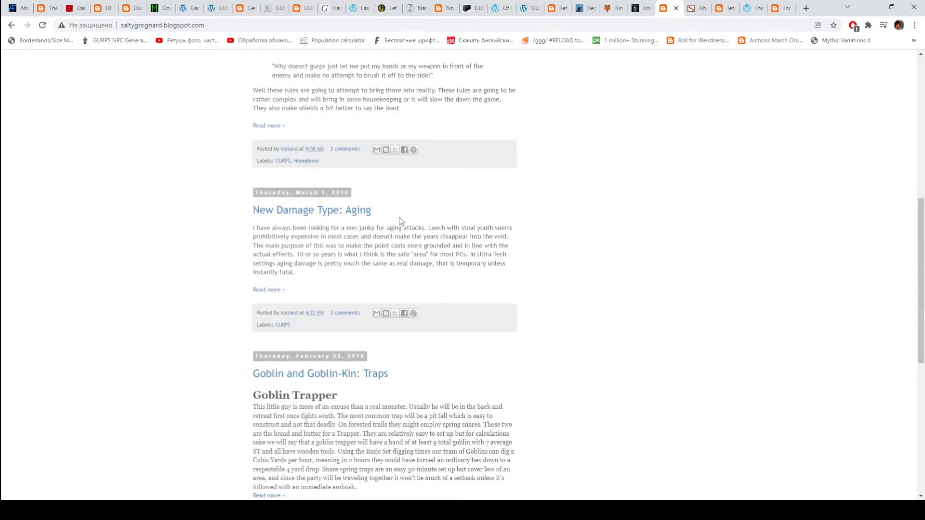
scroll(390, 245, "up", 1)
scroll(362, 289, "up", 1)
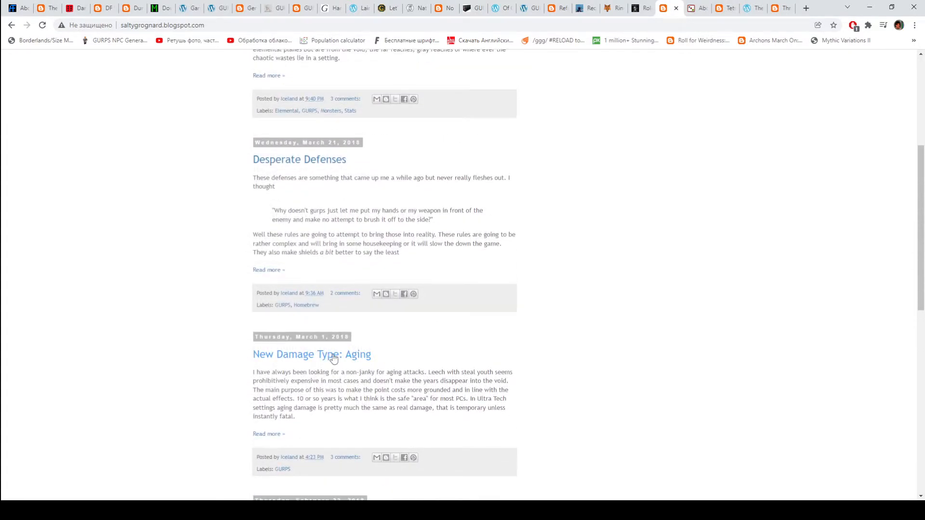
Step: Queue the Desperate Defenses post in another tab, skim the Aging post, and close it
left_click(316, 161)
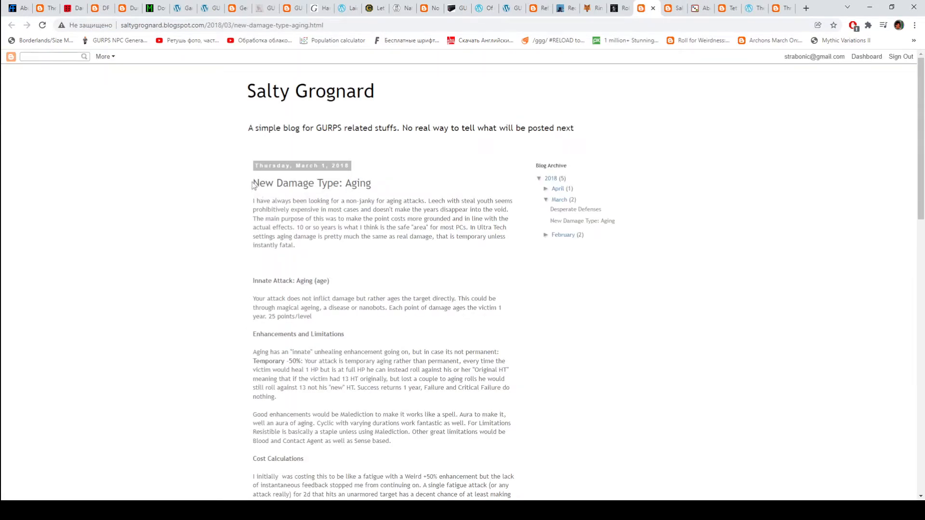
scroll(378, 199, "down", 3)
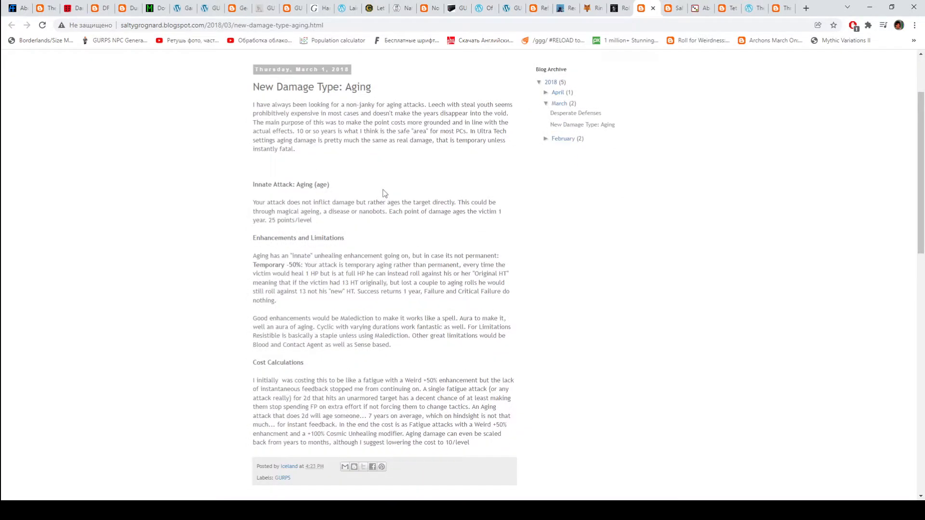
scroll(384, 193, "down", 1)
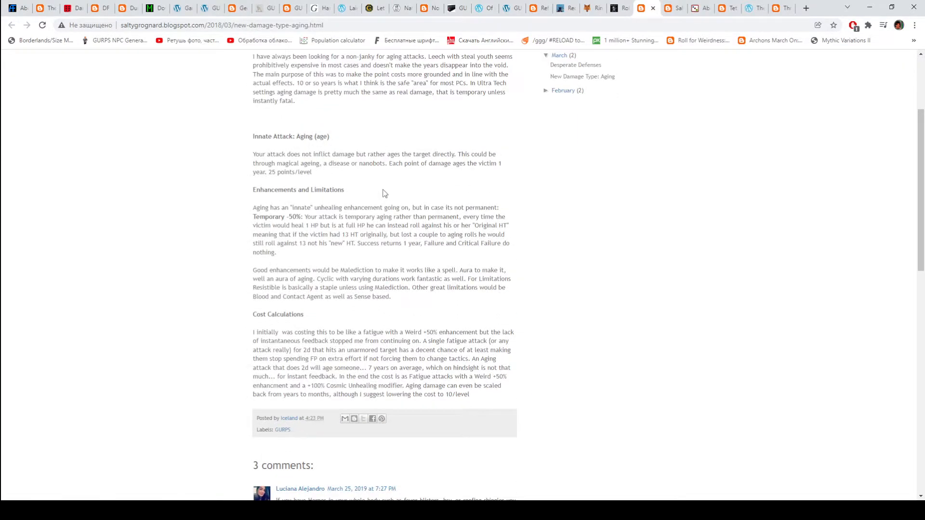
scroll(384, 192, "up", 1)
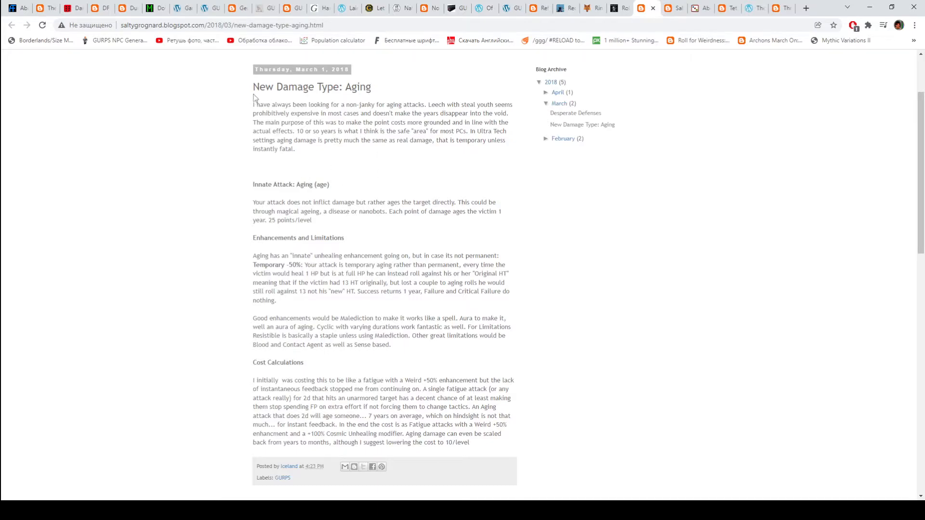
mouse_move(254, 99)
left_mouse_down()
mouse_move(365, 288)
mouse_move(365, 310)
left_mouse_up()
left_click(365, 309)
left_click(652, 8)
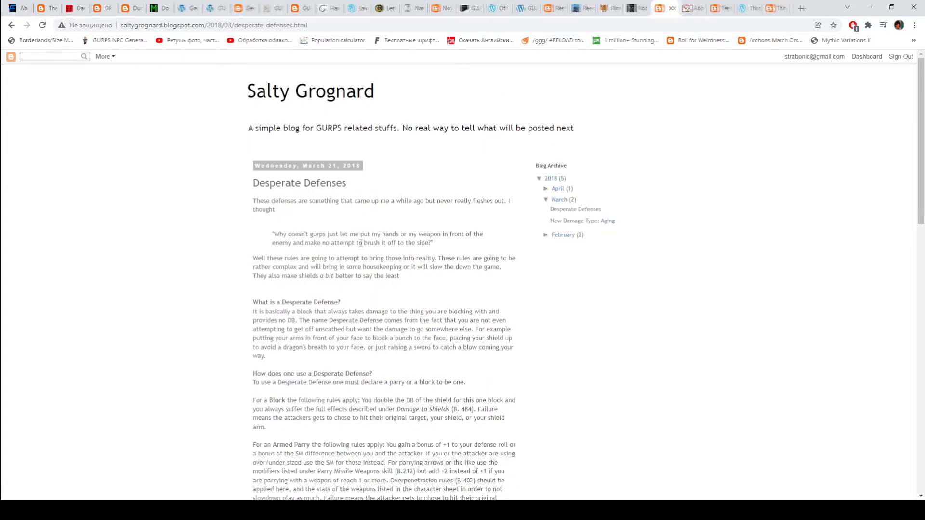
scroll(297, 193, "down", 2)
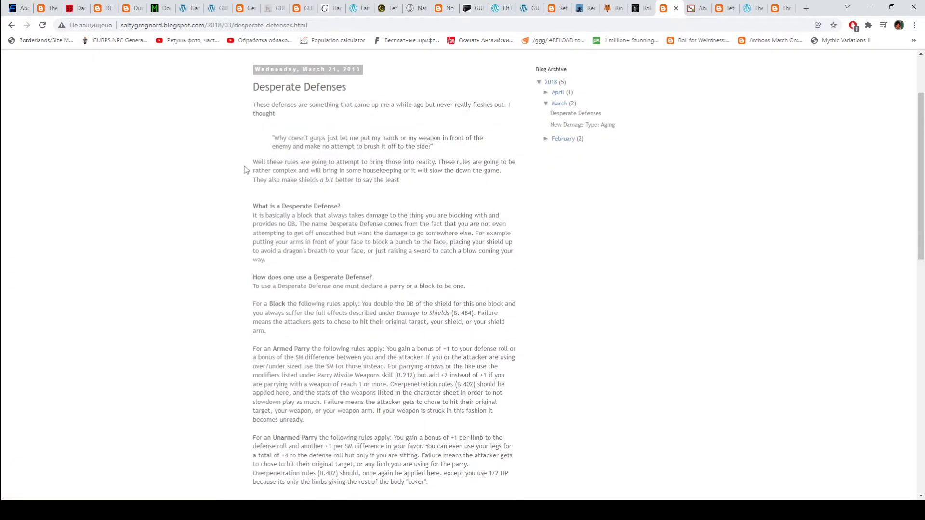
scroll(244, 170, "up", 1)
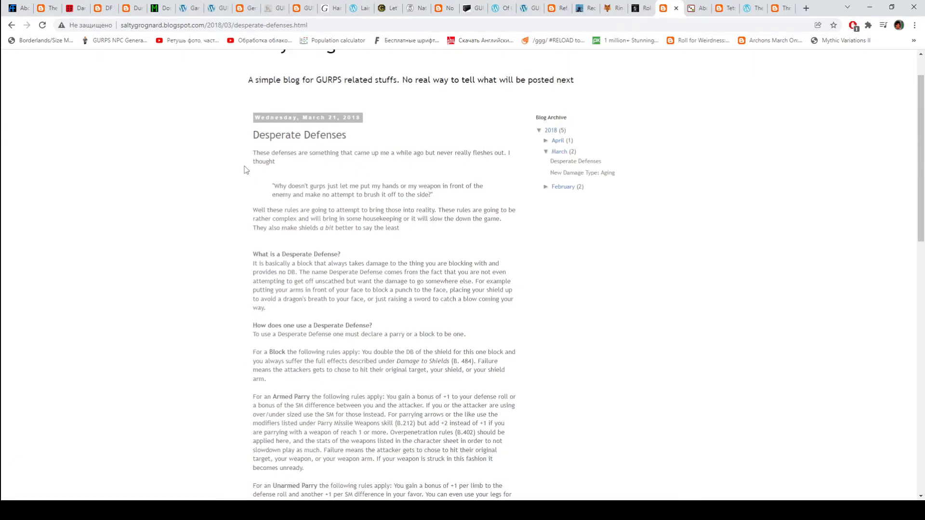
scroll(245, 170, "down", 1)
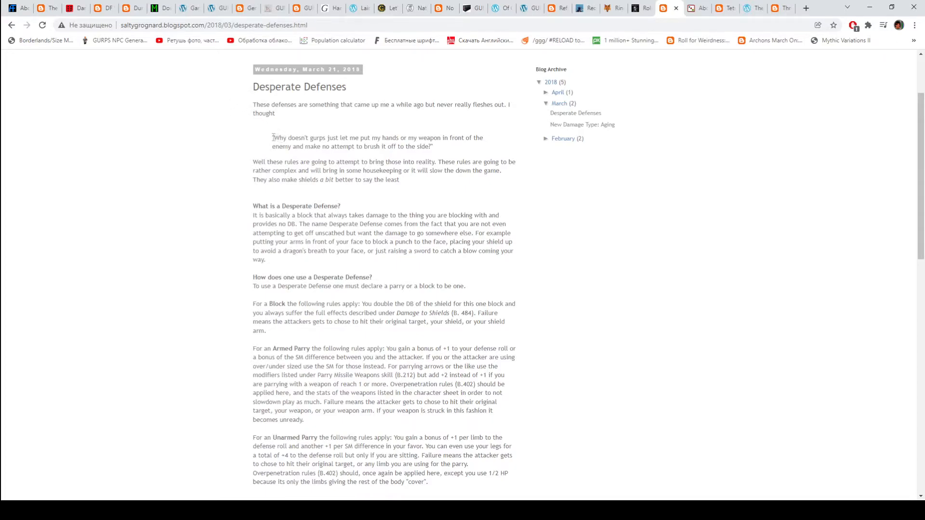
left_click_drag(273, 137, 510, 147)
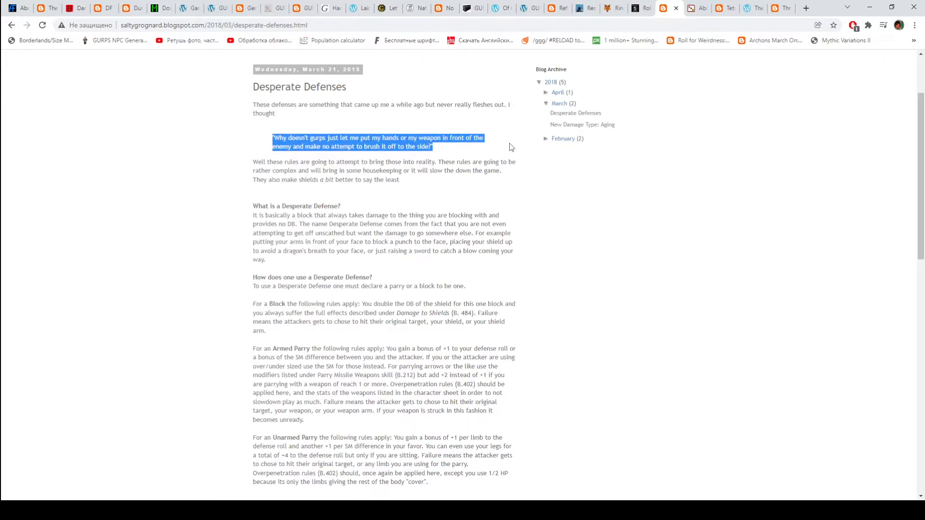
left_click(449, 152)
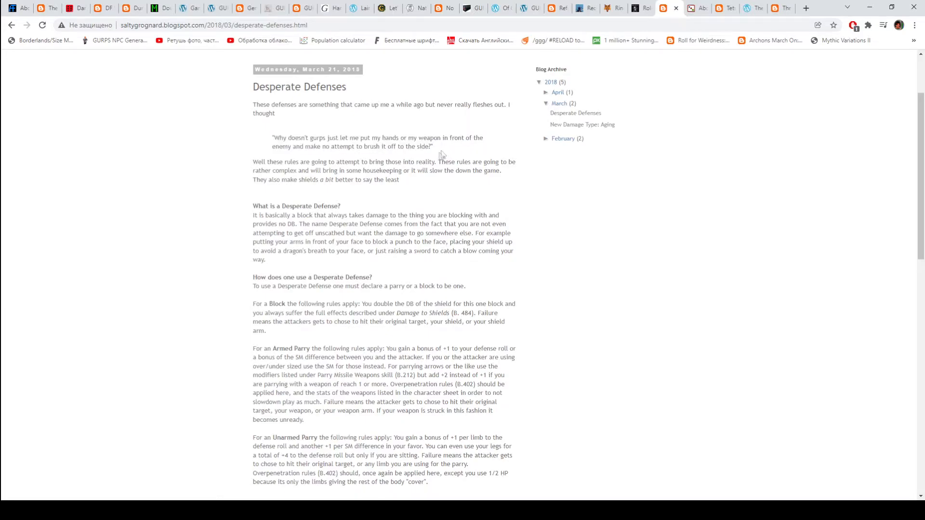
scroll(441, 155, "down", 3)
scroll(432, 167, "up", 3)
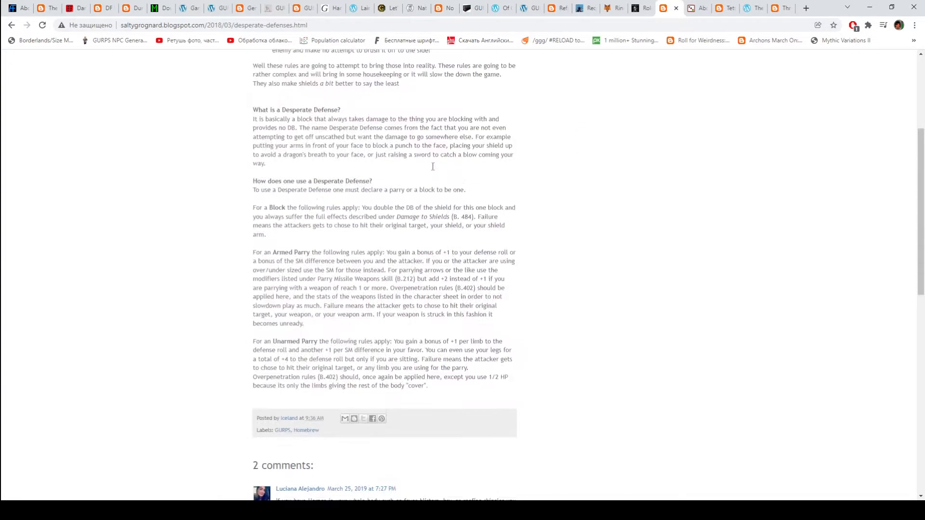
left_click_drag(921, 121, 922, 119)
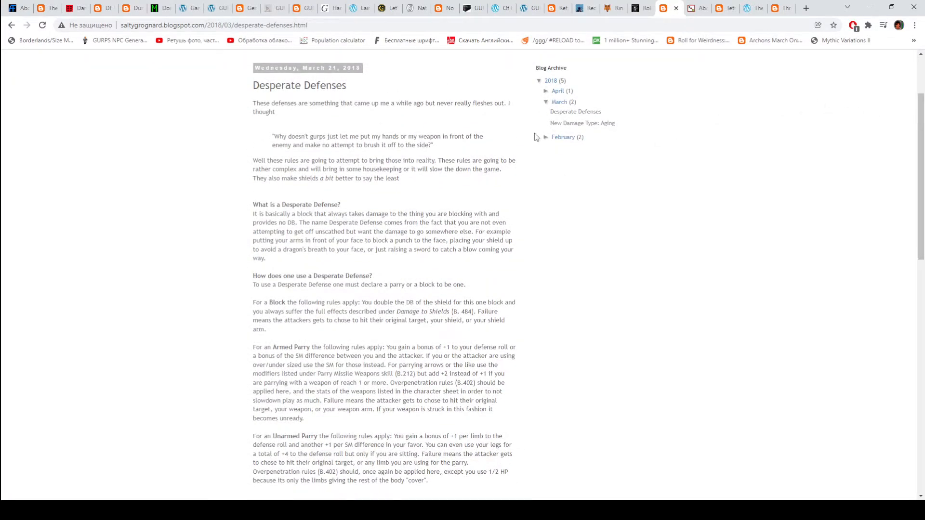
left_click(690, 9)
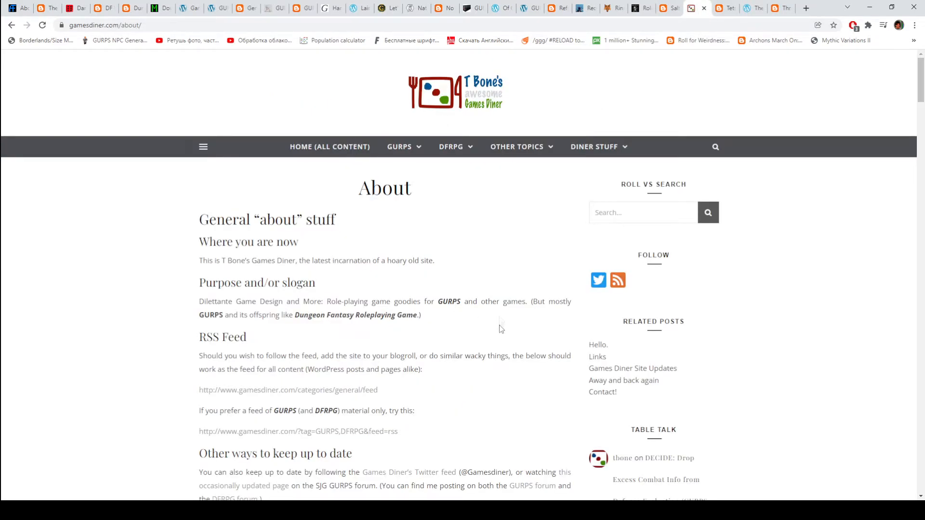
scroll(466, 262, "down", 1)
scroll(465, 258, "up", 1)
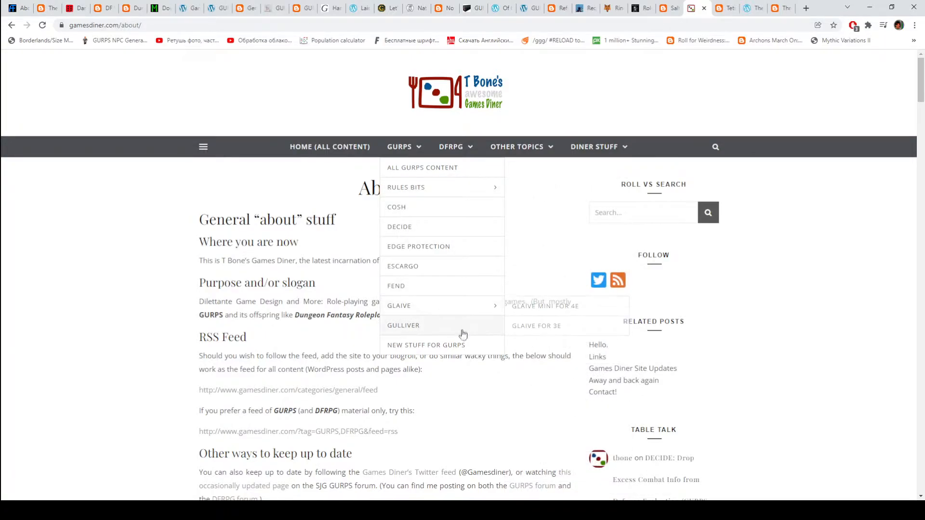
mouse_move(405, 187)
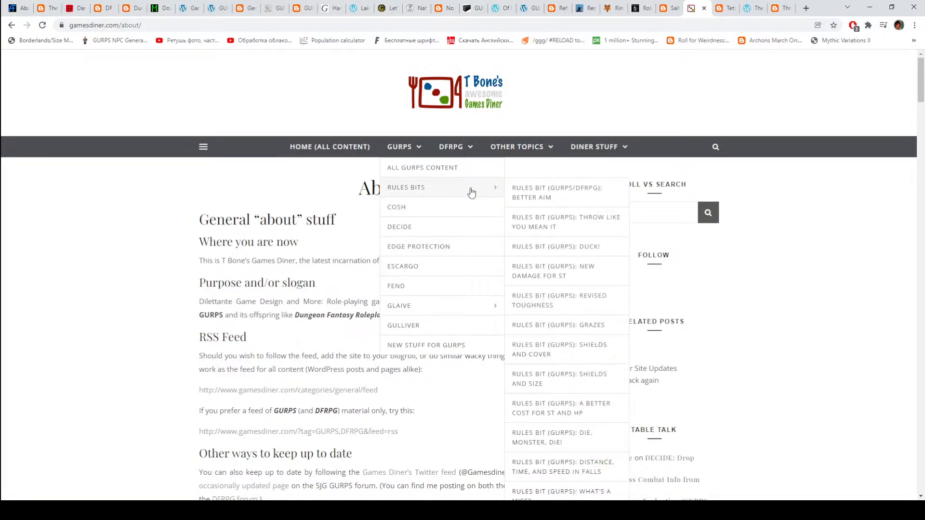
scroll(571, 247, "down", 1)
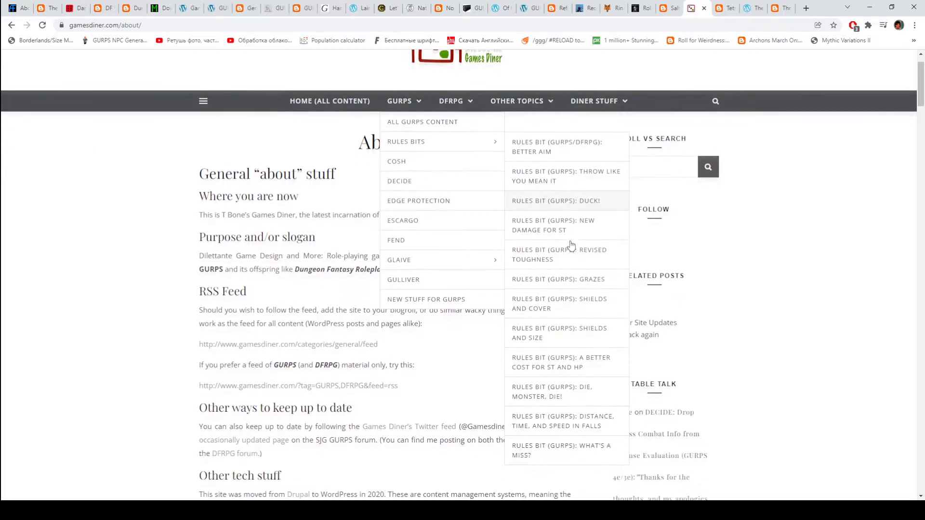
scroll(571, 247, "down", 1)
scroll(571, 253, "up", 1)
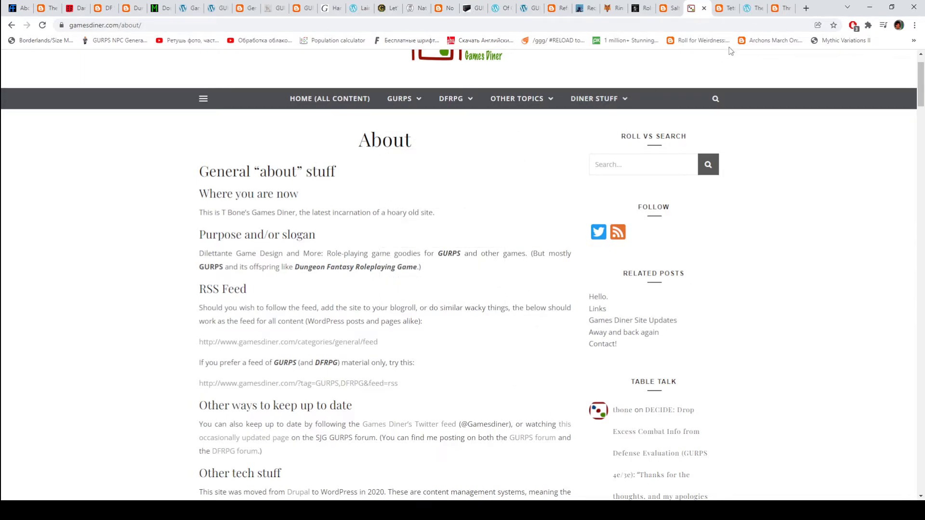
Step: Leave T Bone's Games Diner for the Tetsujin No Llama blog tab
left_click(721, 11)
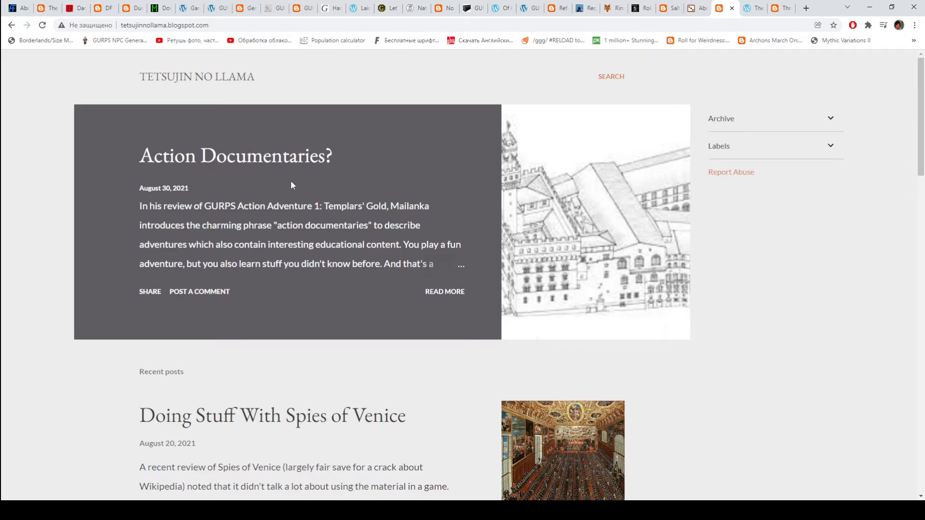
scroll(292, 185, "down", 4)
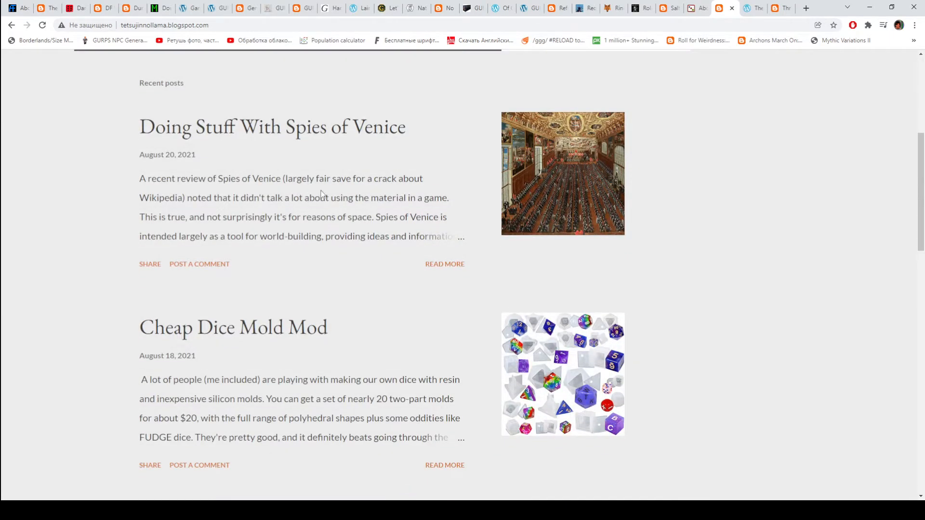
scroll(322, 195, "down", 5)
scroll(325, 195, "up", 2)
scroll(326, 197, "up", 4)
scroll(329, 199, "up", 4)
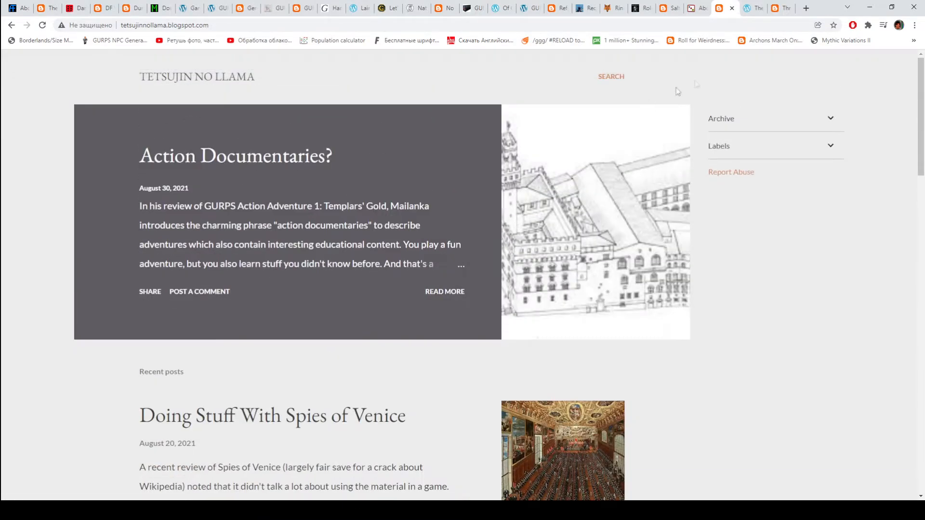
Step: Move through The Collaborative Gamer homepage to the Three Smoking Dice blog
left_click(751, 9)
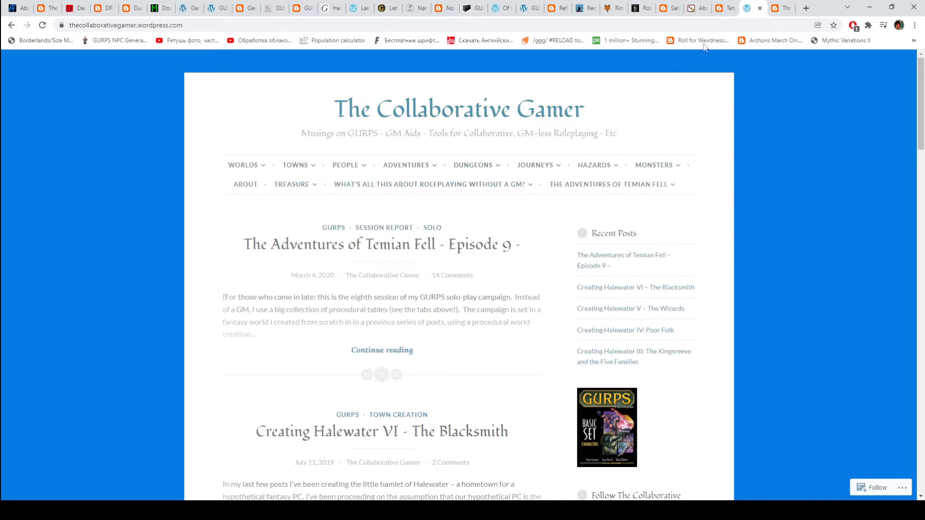
left_click(777, 10)
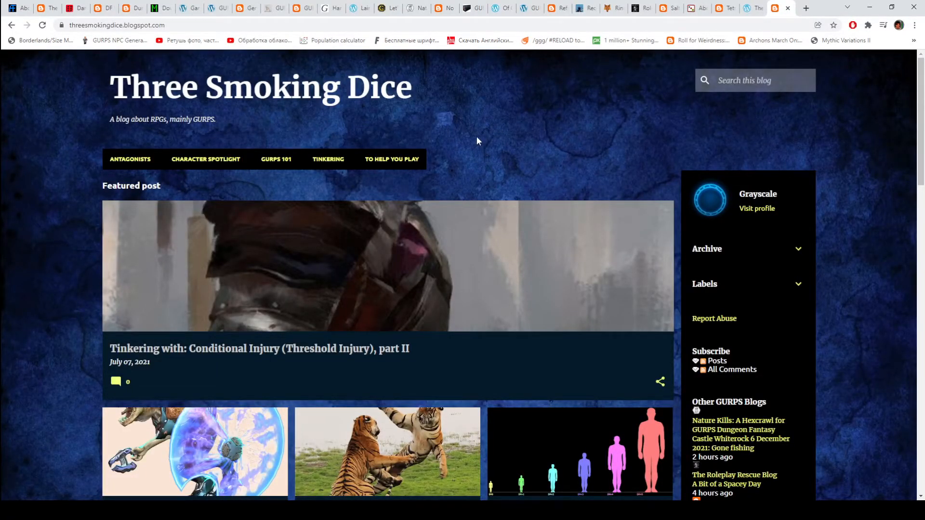
scroll(405, 181, "down", 1)
scroll(331, 223, "down", 2)
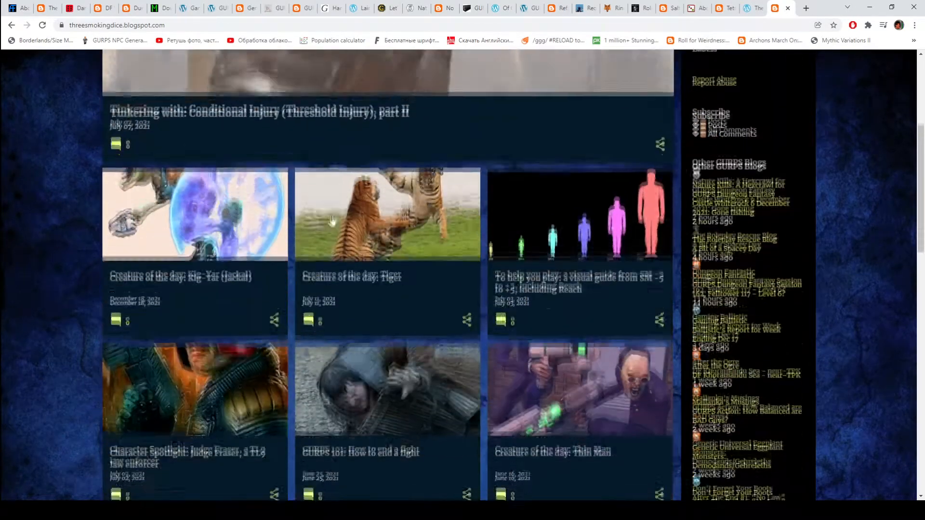
scroll(516, 231, "down", 1)
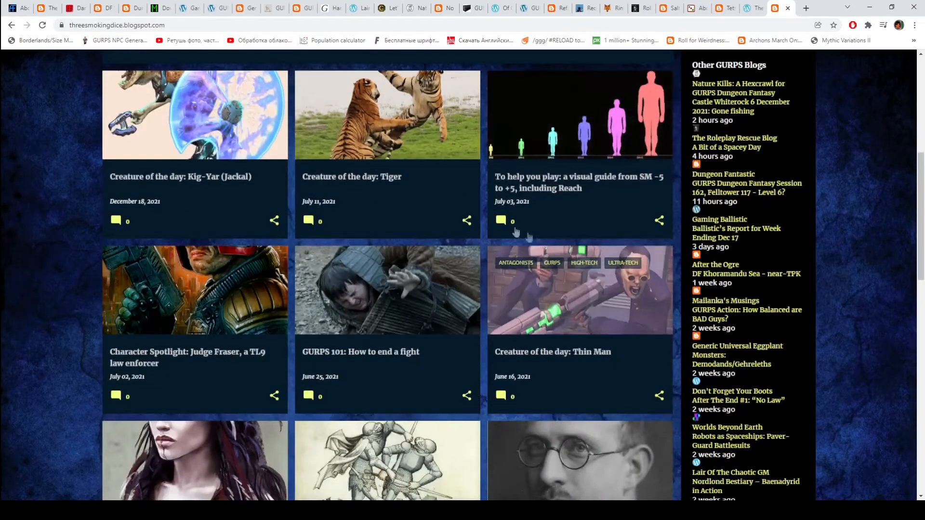
scroll(405, 210, "down", 2)
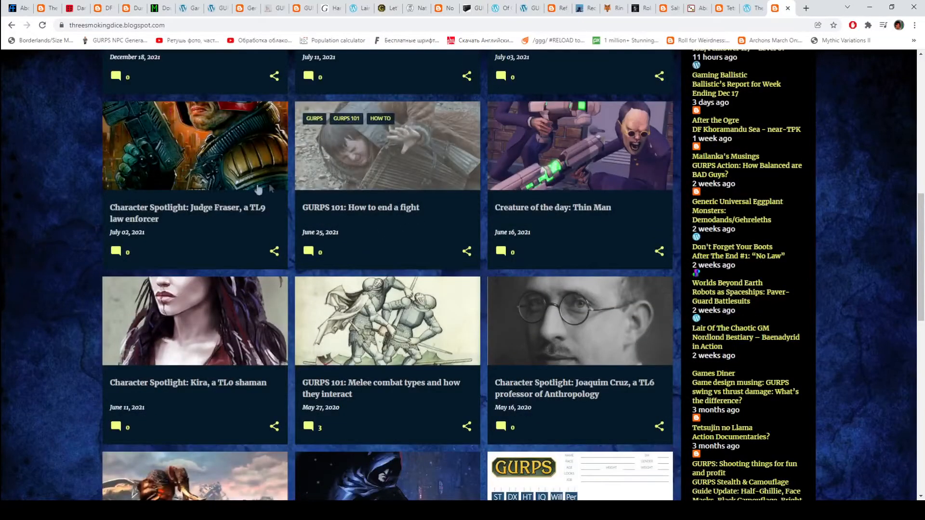
scroll(326, 178, "down", 2)
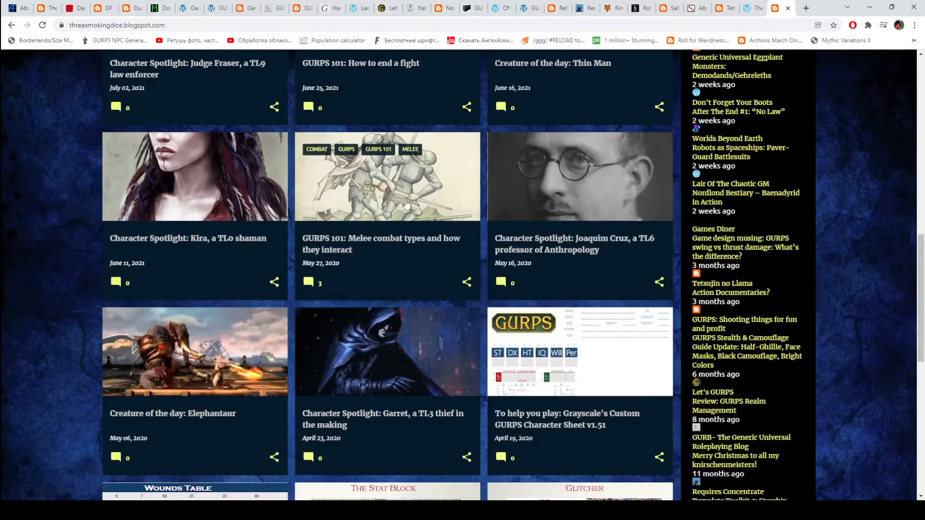
scroll(405, 202, "down", 1)
scroll(383, 167, "down", 1)
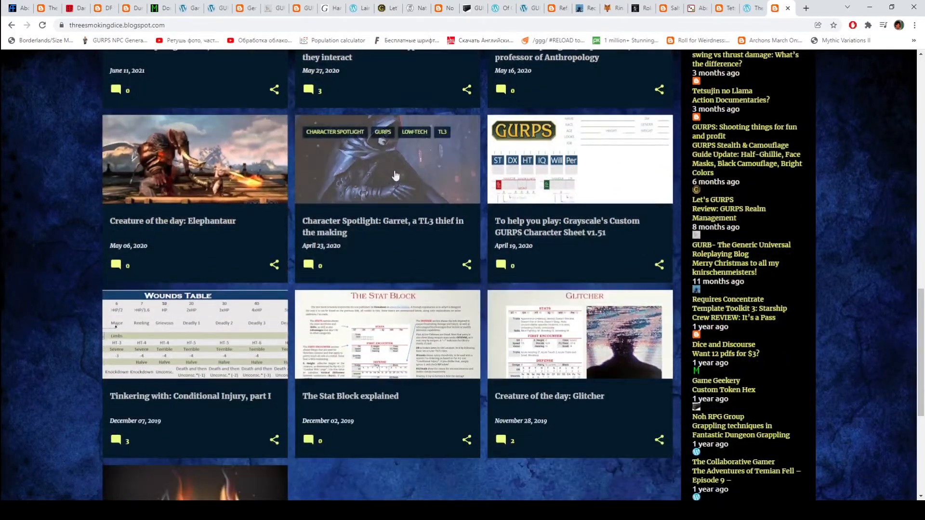
scroll(387, 181, "down", 1)
scroll(391, 231, "down", 1)
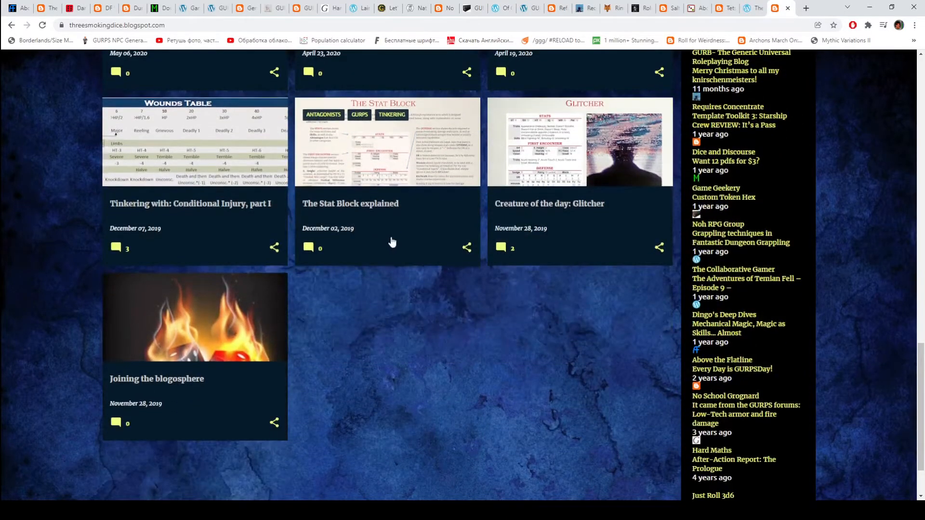
scroll(398, 314, "up", 2)
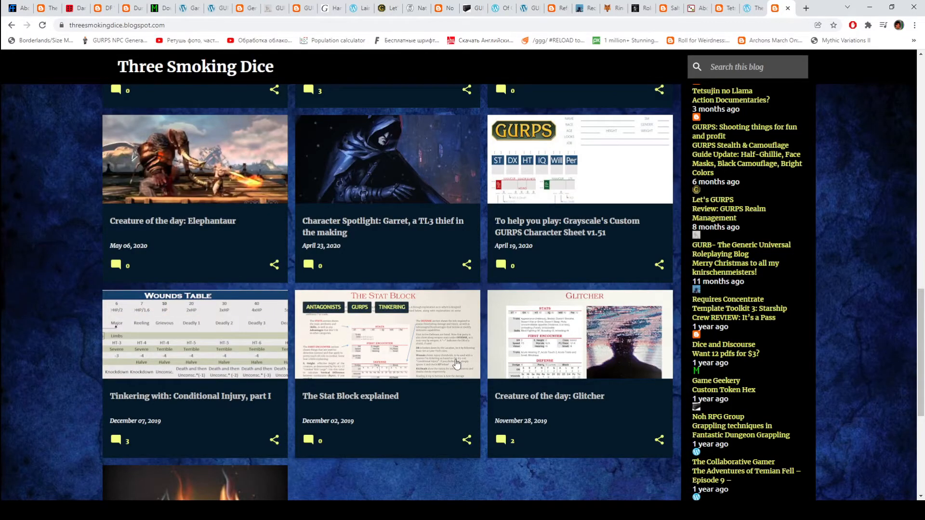
scroll(408, 330, "up", 3)
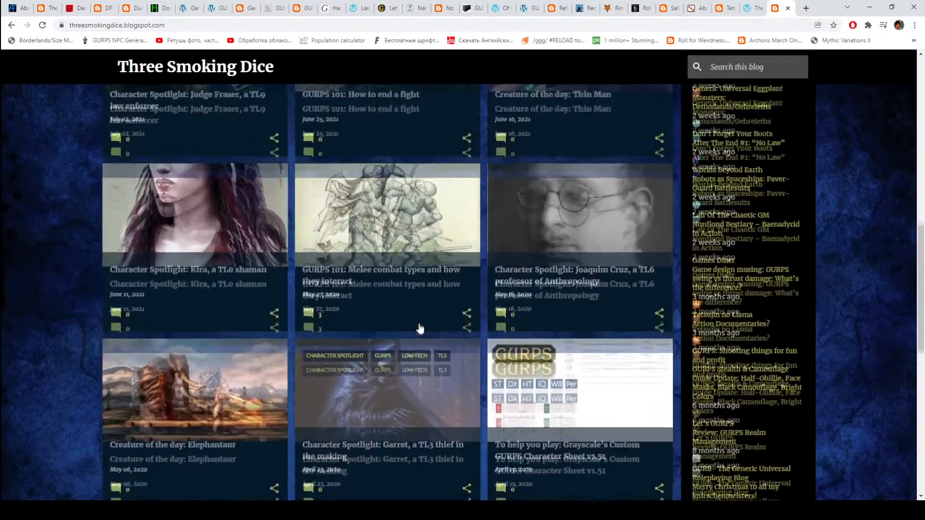
scroll(426, 328, "up", 4)
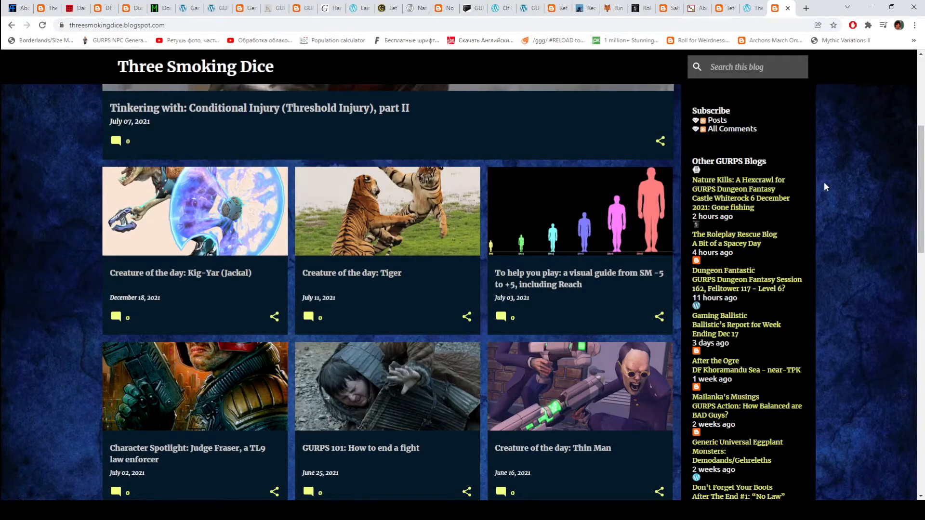
scroll(824, 186, "down", 3)
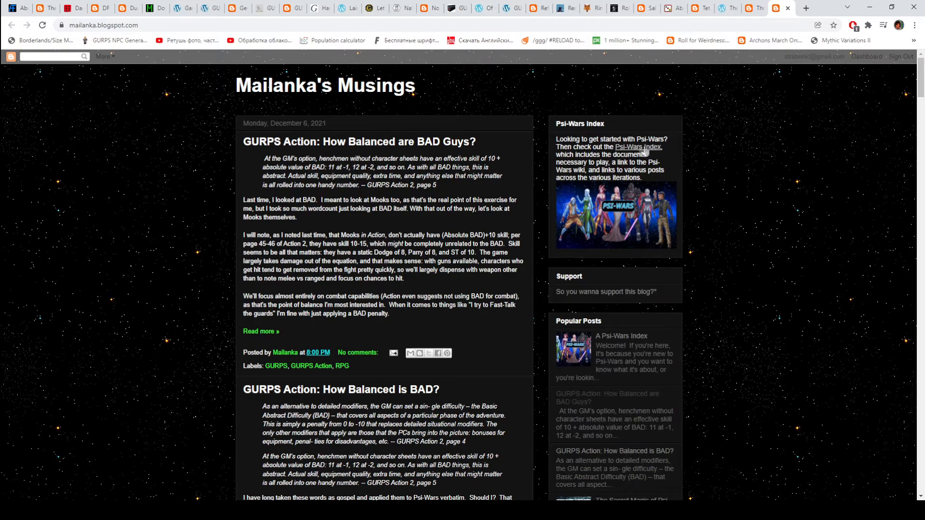
scroll(529, 140, "down", 3)
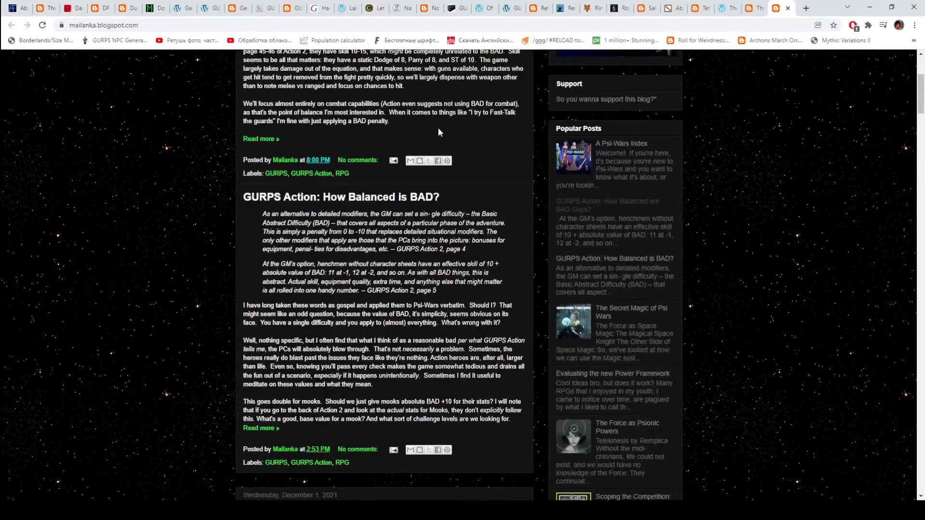
scroll(711, 242, "down", 2)
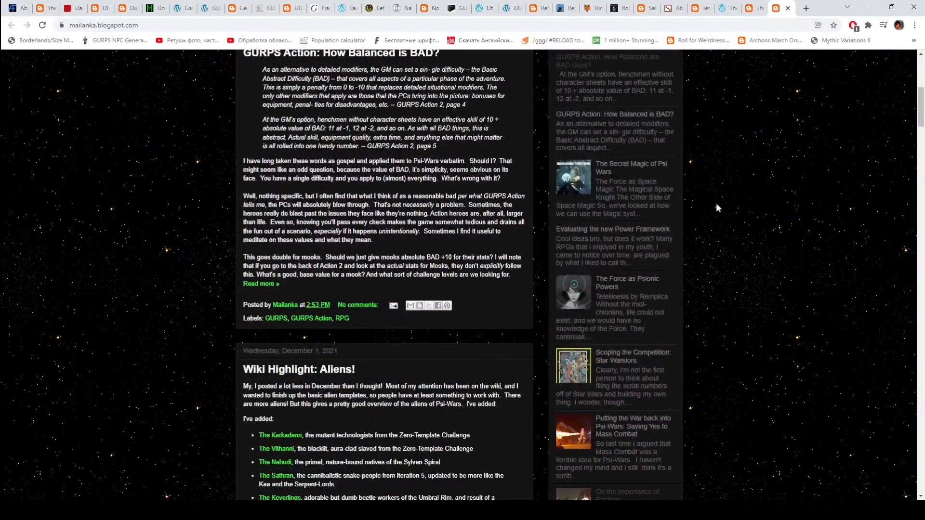
scroll(418, 208, "down", 3)
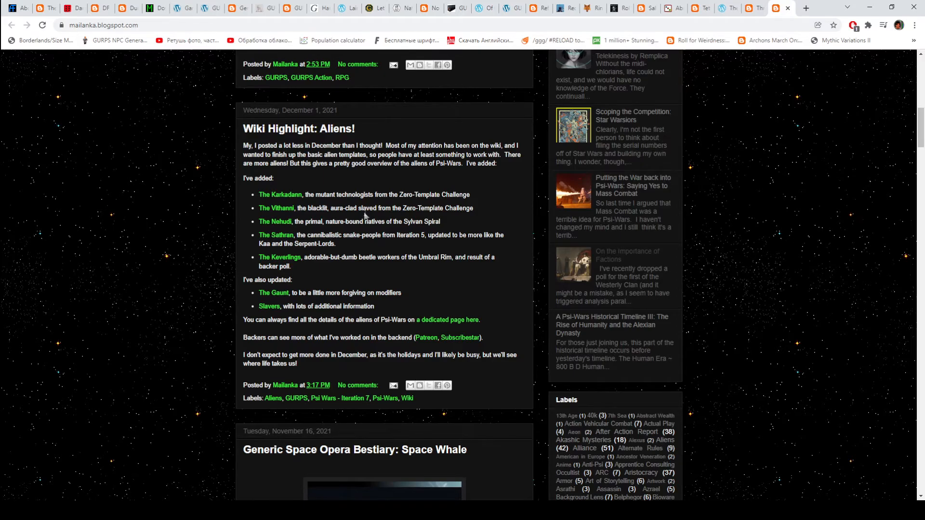
scroll(360, 218, "up", 1)
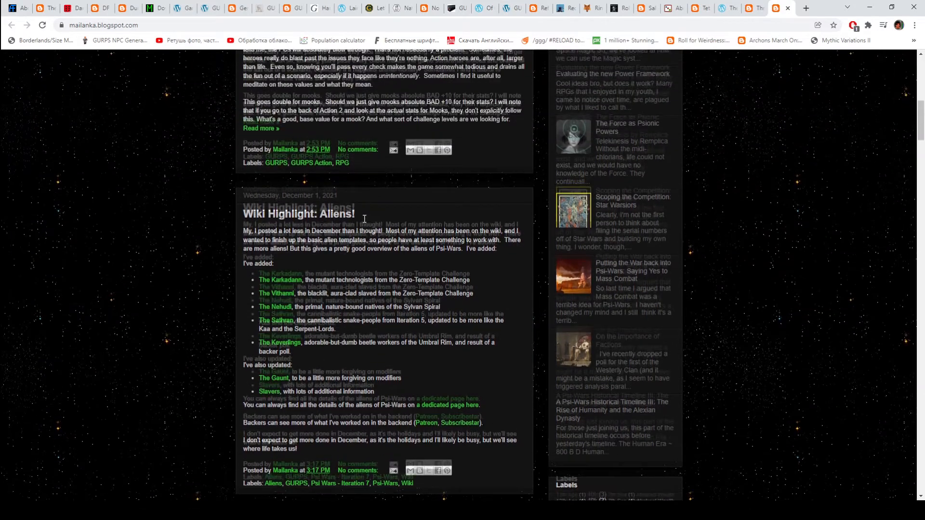
scroll(362, 219, "up", 2)
scroll(365, 219, "up", 1)
scroll(364, 219, "up", 2)
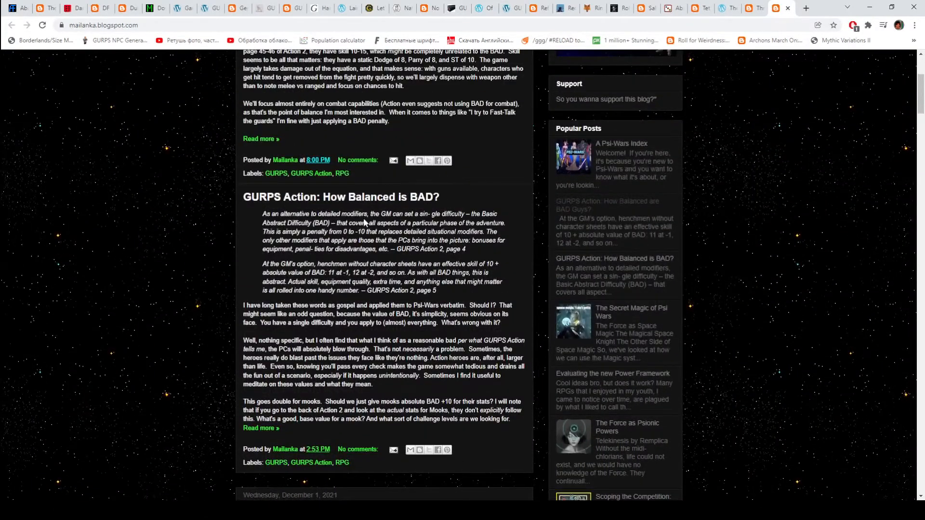
scroll(364, 217, "up", 2)
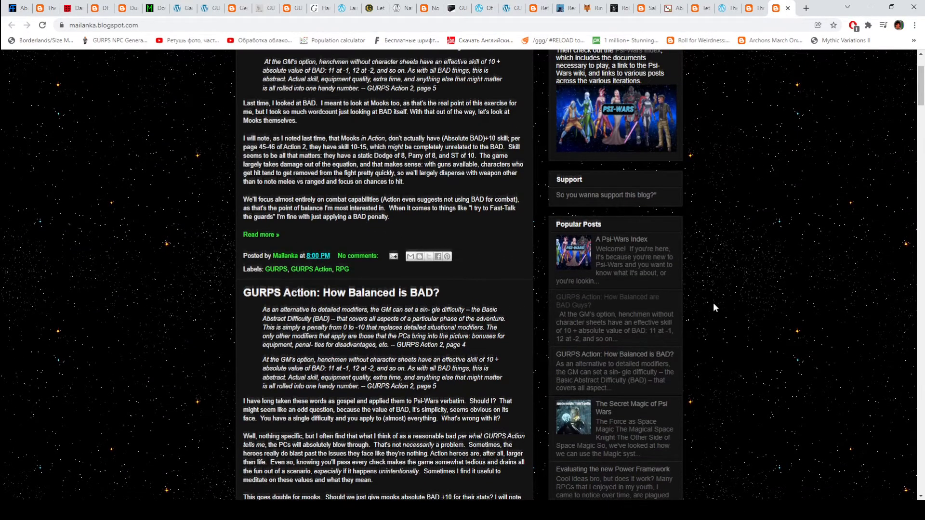
scroll(713, 303, "down", 7)
scroll(713, 303, "down", 5)
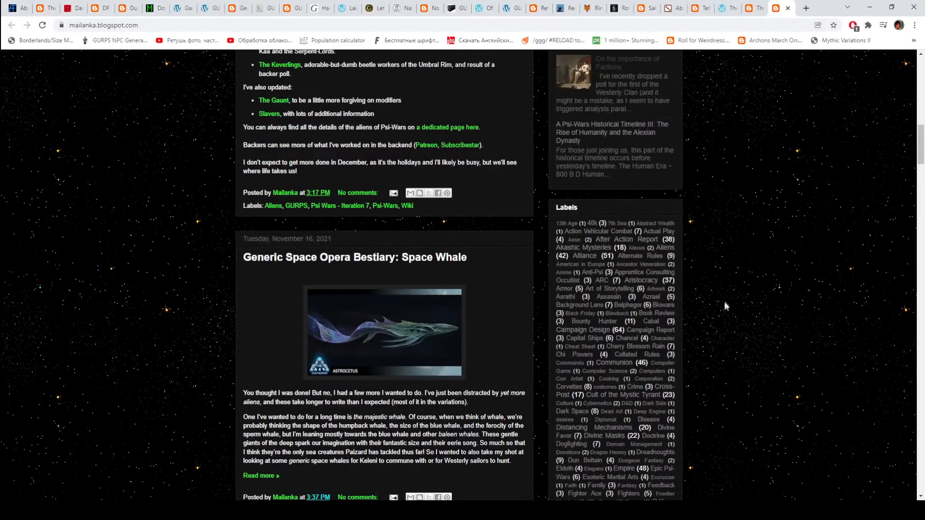
scroll(724, 302, "down", 3)
scroll(286, 183, "up", 1)
scroll(287, 183, "up", 1)
scroll(246, 154, "up", 1)
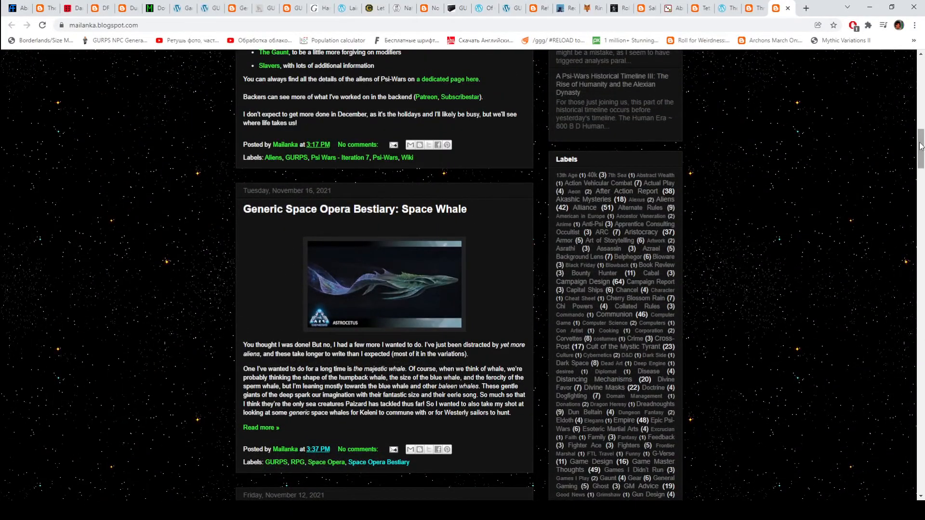
mouse_move(920, 147)
left_mouse_down()
mouse_move(922, 356)
mouse_move(922, 116)
left_mouse_up()
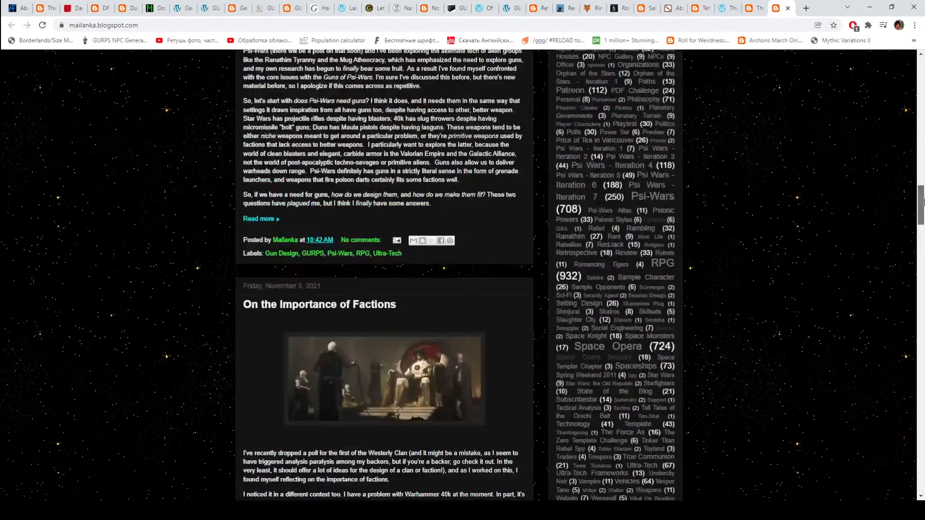
left_click_drag(922, 116, 922, 77)
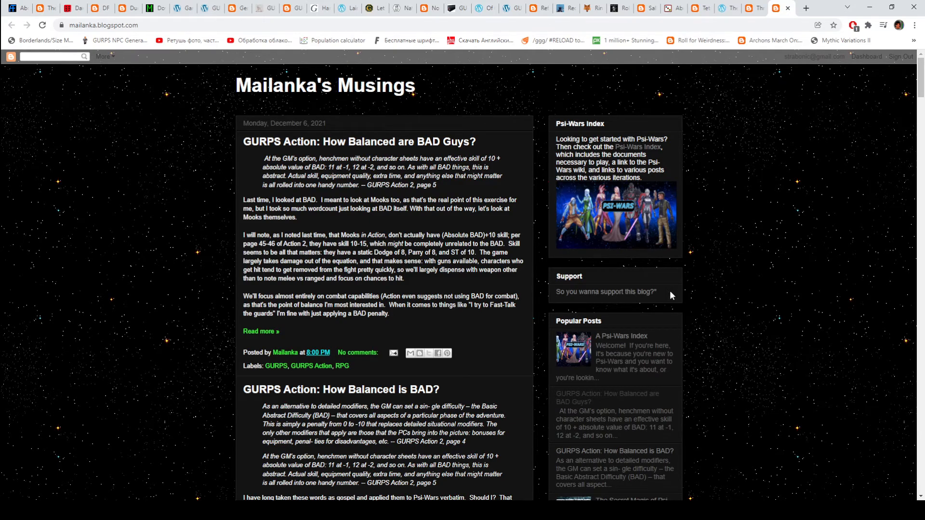
scroll(716, 298, "down", 3)
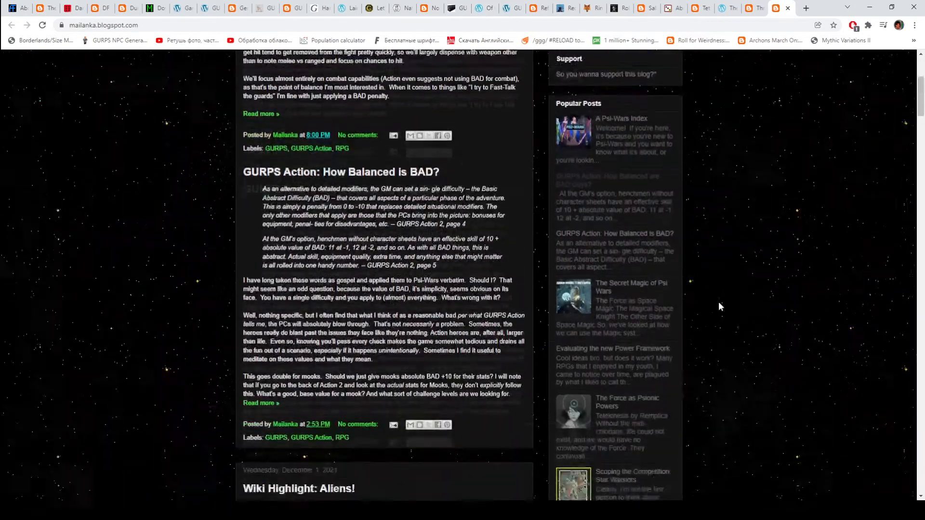
scroll(722, 302, "down", 1)
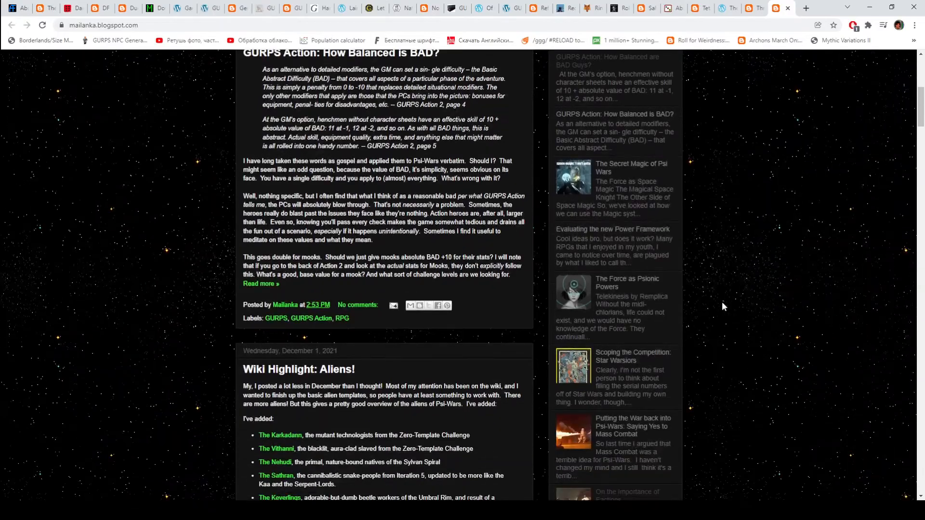
scroll(656, 263, "down", 2)
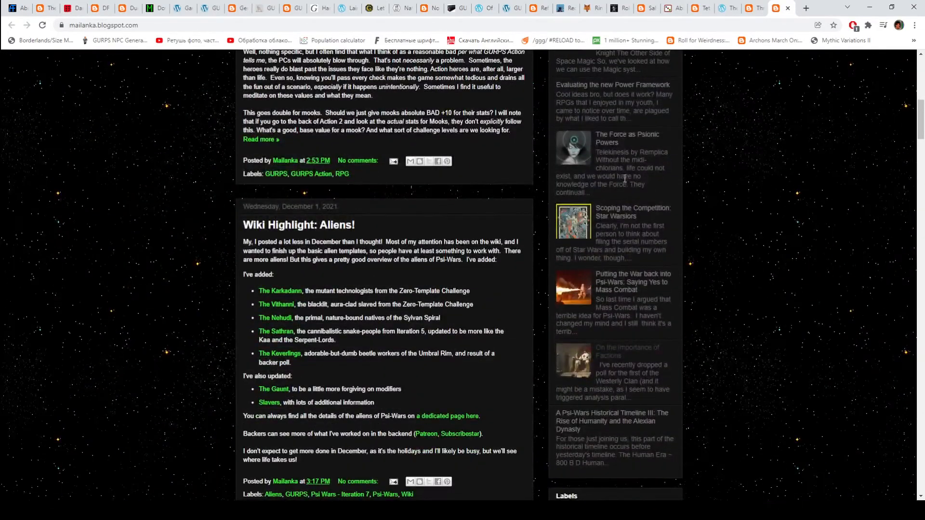
scroll(615, 325, "down", 3)
scroll(628, 316, "up", 2)
scroll(655, 326, "up", 4)
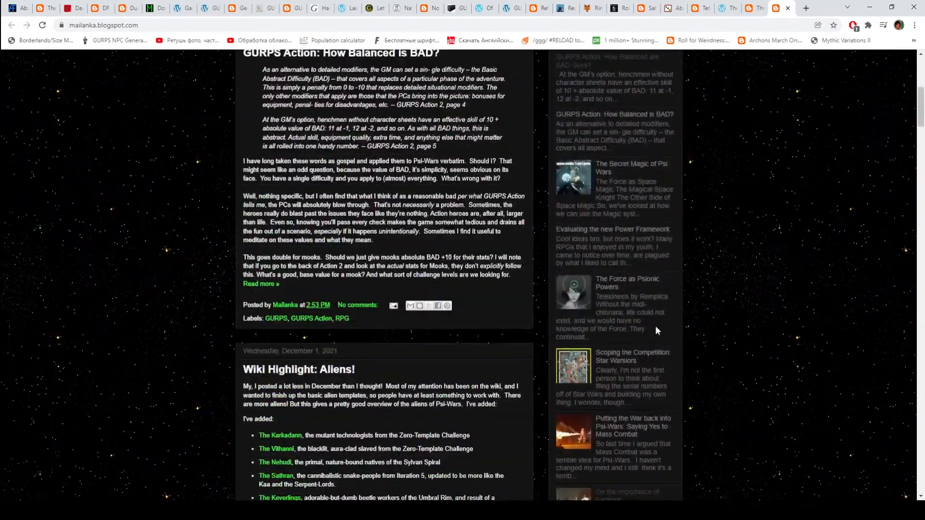
scroll(655, 326, "up", 4)
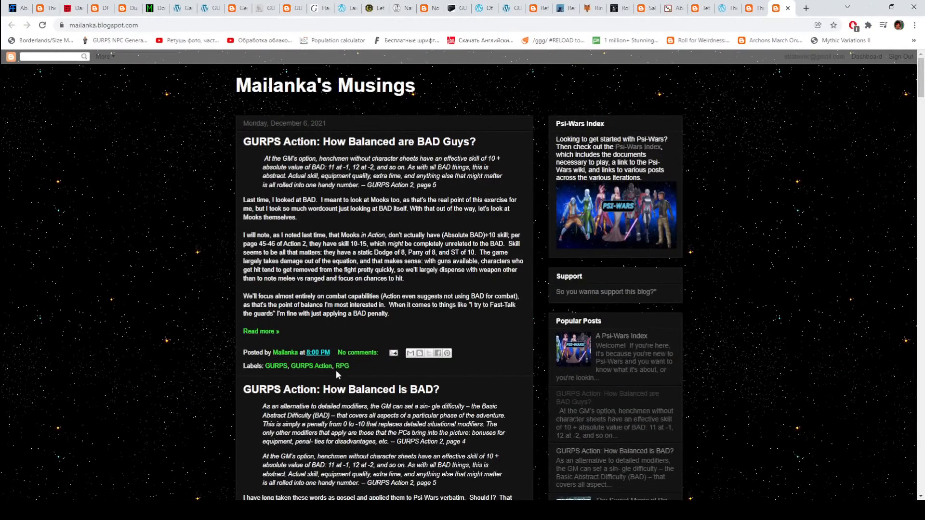